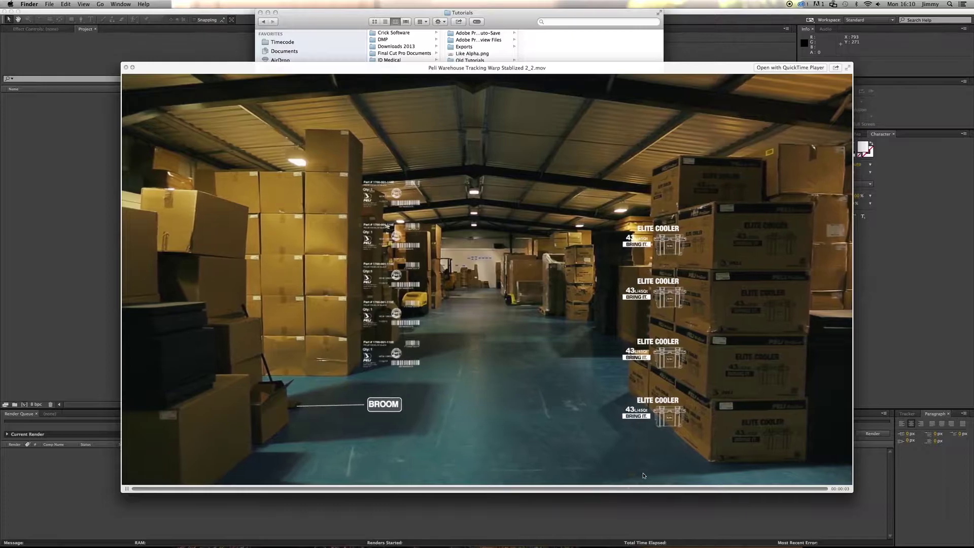
- Scrub through the preview of Peli Warehouse Tracking Warp Stablized 2_2.mov to examine the tracked labels, and close it
{"action": "left_click", "coordinate": [471, 489]}
{"action": "left_click_drag", "start_coordinate": [471, 490], "coordinate": [484, 493]}
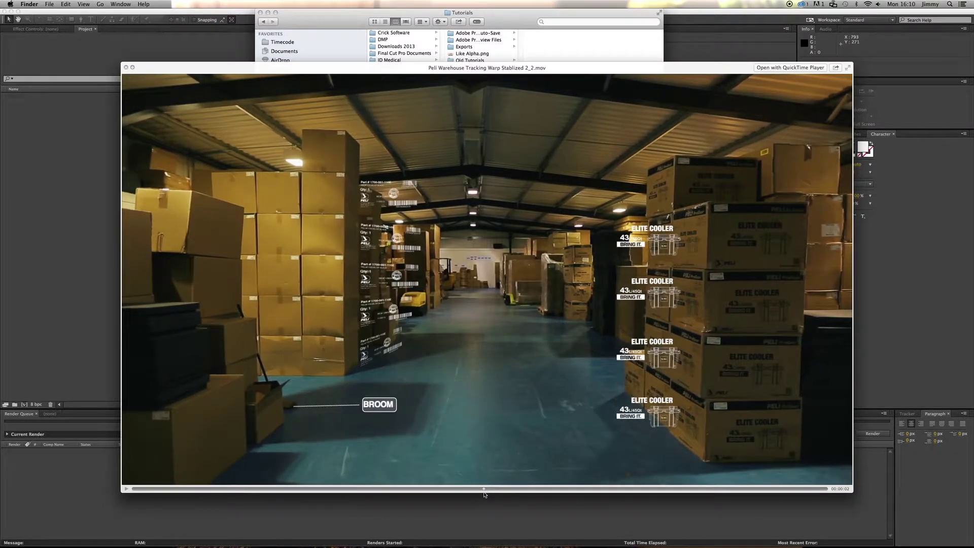
{"action": "left_click_drag", "start_coordinate": [484, 495], "coordinate": [275, 489]}
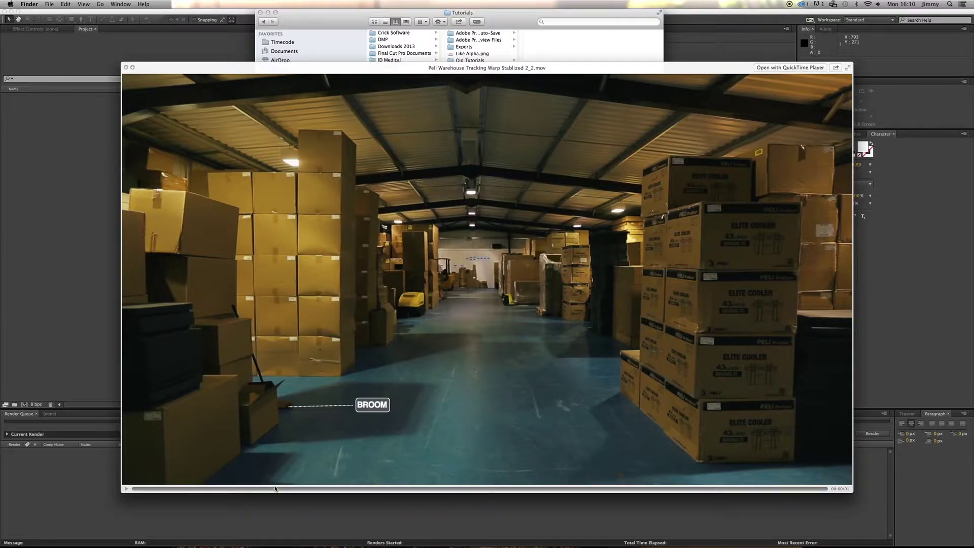
{"action": "left_click_drag", "start_coordinate": [274, 489], "coordinate": [368, 491]}
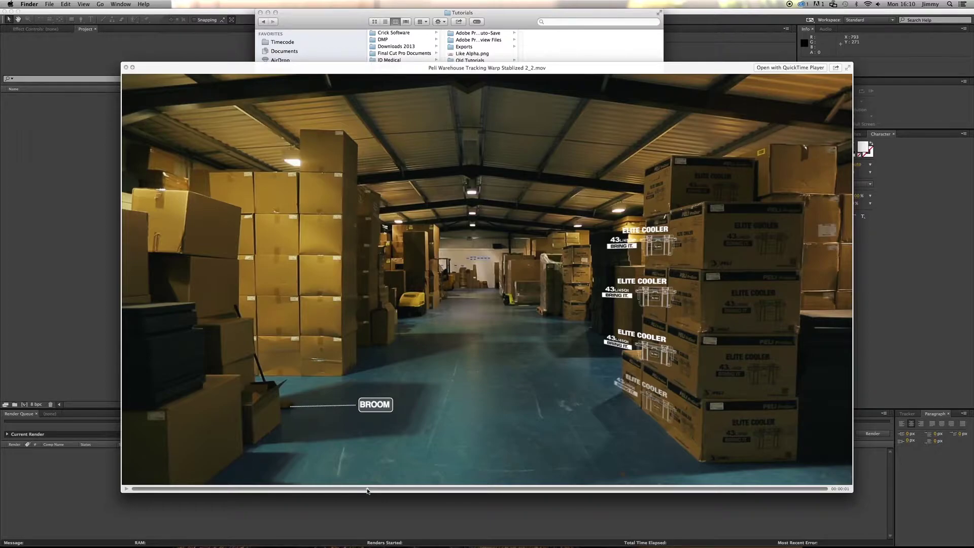
{"action": "left_click_drag", "start_coordinate": [367, 491], "coordinate": [446, 490]}
{"action": "key", "text": "space"}
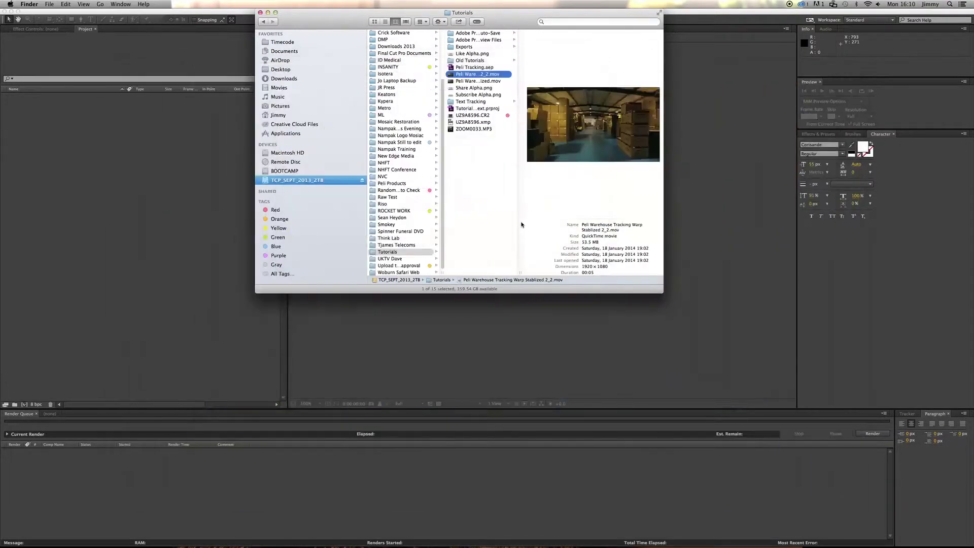
- Preview the untracked clip Peli Warehouse Tracking Warp Stablized.mov at a few points and close the preview
{"action": "left_click", "coordinate": [473, 83]}
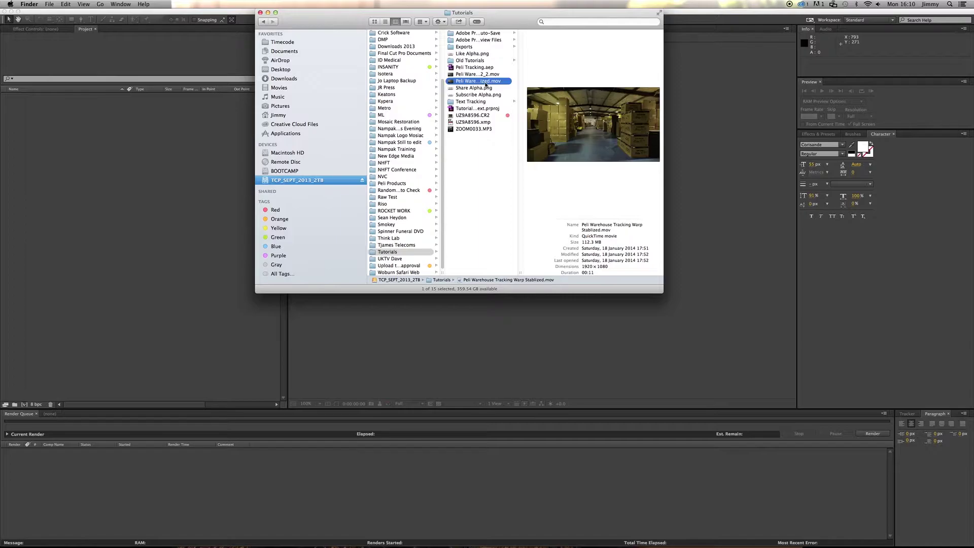
{"action": "key", "text": "space"}
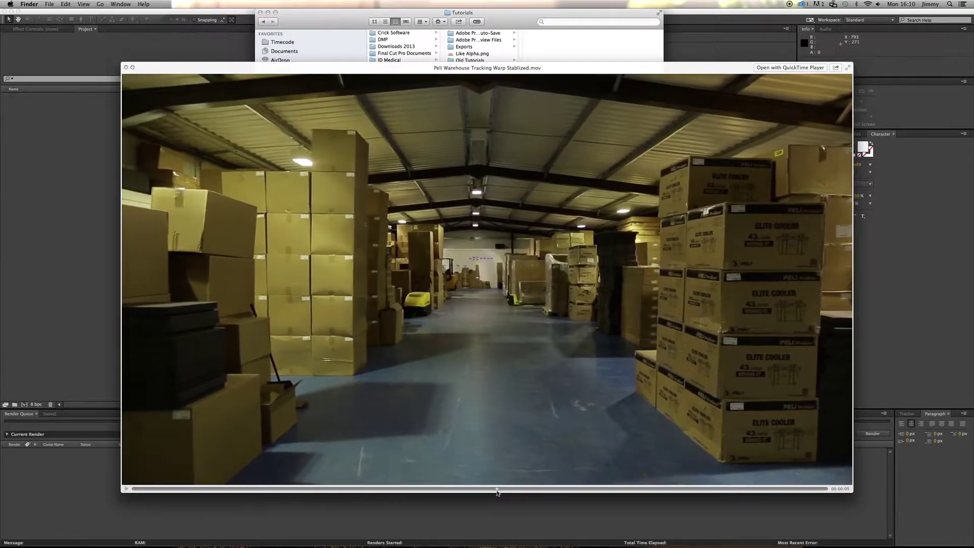
{"action": "left_click", "coordinate": [196, 488]}
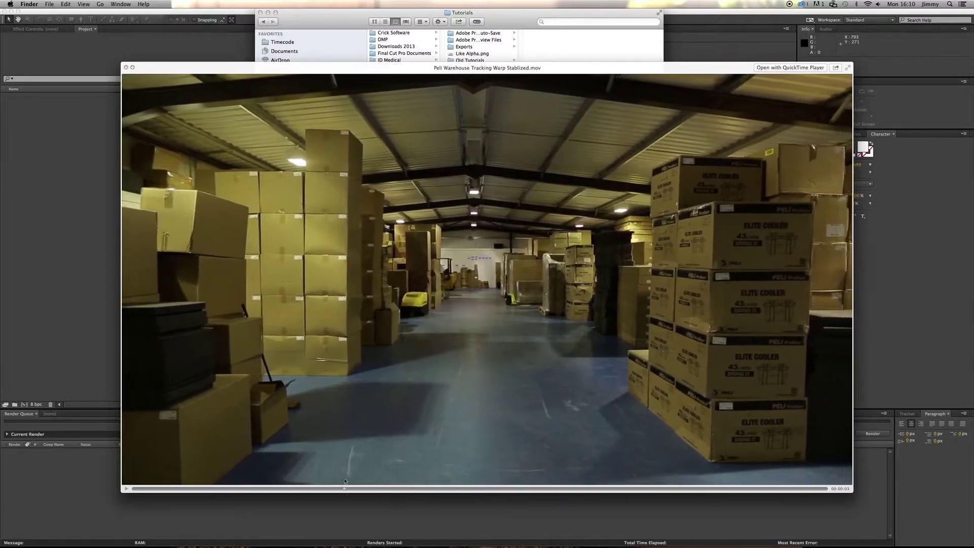
{"action": "key", "text": "space"}
- Import Peli Warehouse Tracking Warp Stablized.mov into the After Effects project and create a composition from it
{"action": "left_click_drag", "start_coordinate": [476, 83], "coordinate": [84, 148]}
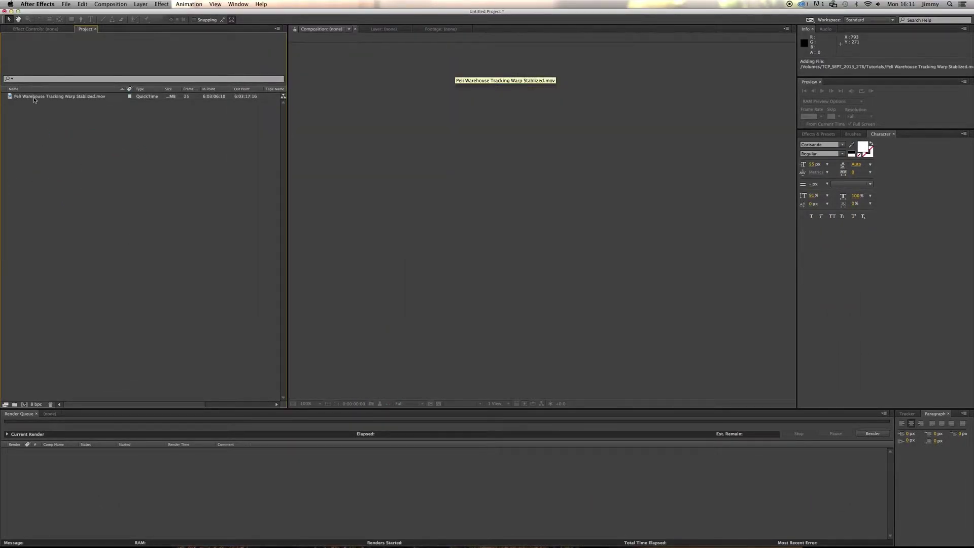
{"action": "left_click_drag", "start_coordinate": [35, 98], "coordinate": [24, 406]}
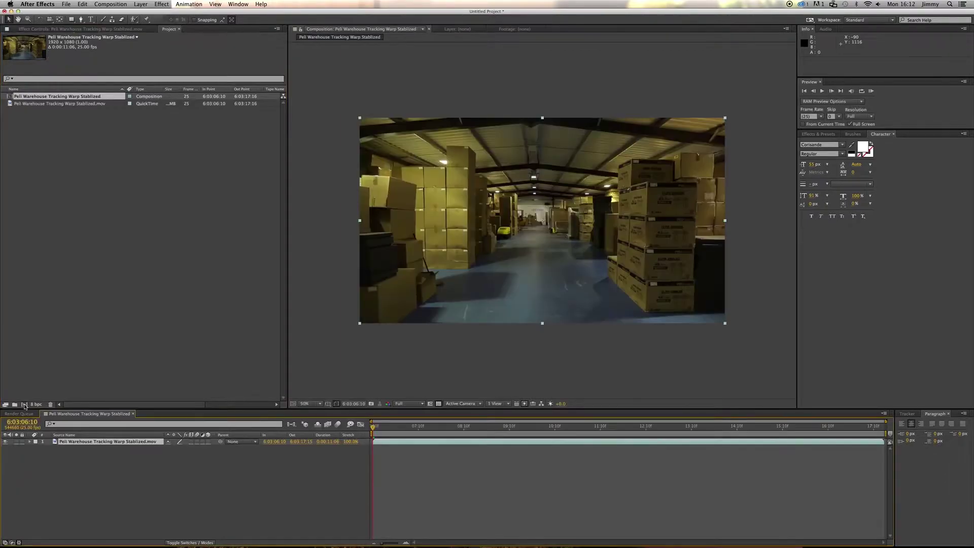
{"action": "left_click", "coordinate": [539, 468]}
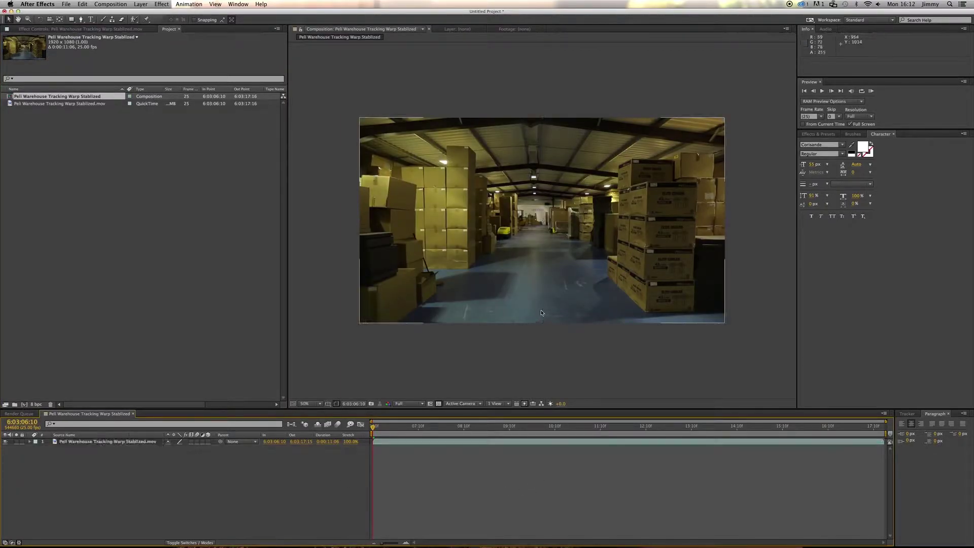
- Set the composition's start timecode to 0:00:00:00 in the composition settings
{"action": "left_click", "coordinate": [111, 4]}
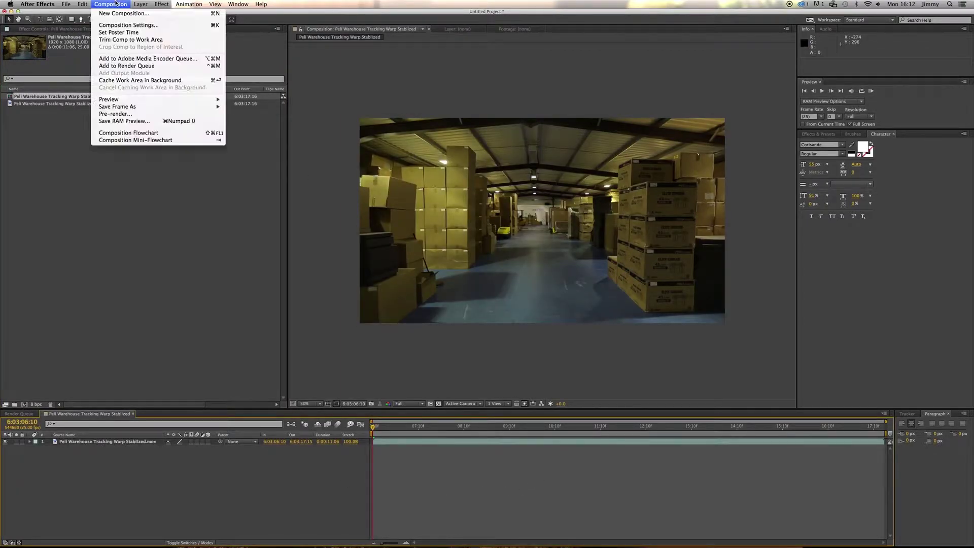
{"action": "left_click", "coordinate": [126, 26]}
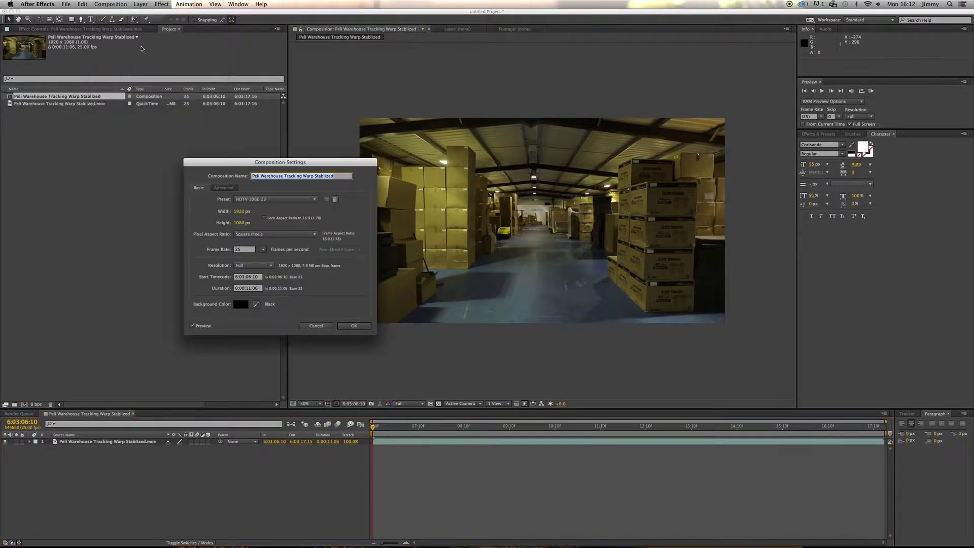
{"action": "left_click", "coordinate": [242, 277]}
{"action": "type", "text": "0"}
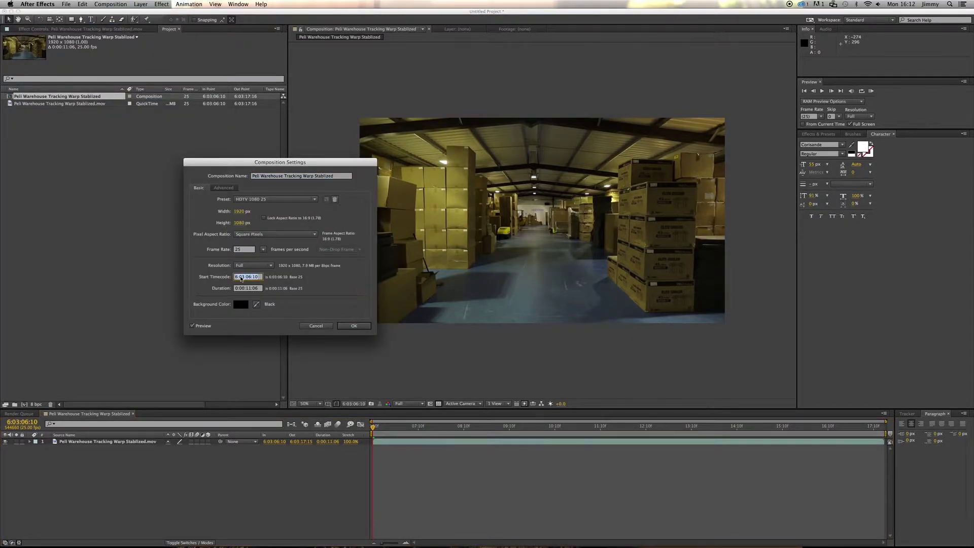
{"action": "left_click", "coordinate": [248, 288]}
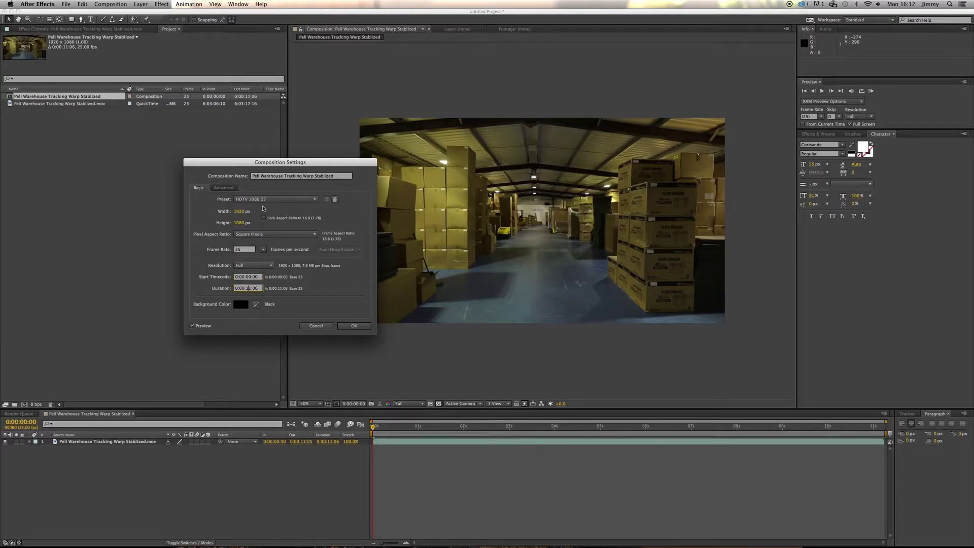
{"action": "left_click", "coordinate": [354, 326]}
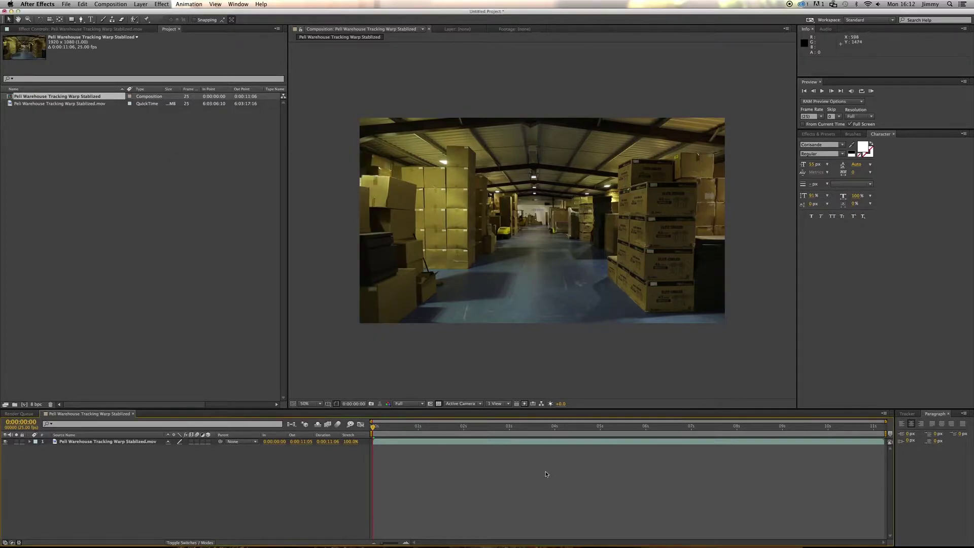
- Apply Track Camera to the warehouse footage layer
{"action": "left_click_drag", "start_coordinate": [563, 237], "coordinate": [556, 233]}
{"action": "key", "text": "v"}
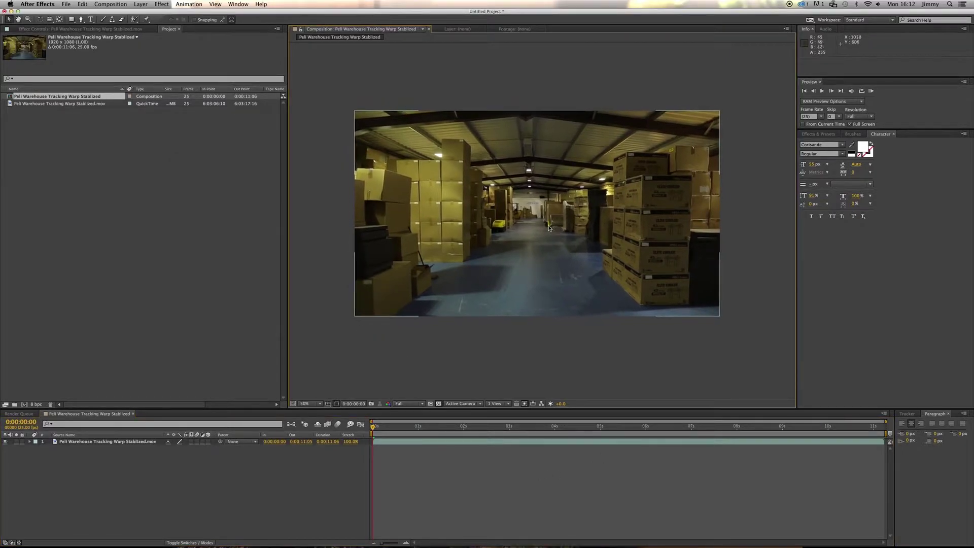
{"action": "left_click", "coordinate": [504, 169]}
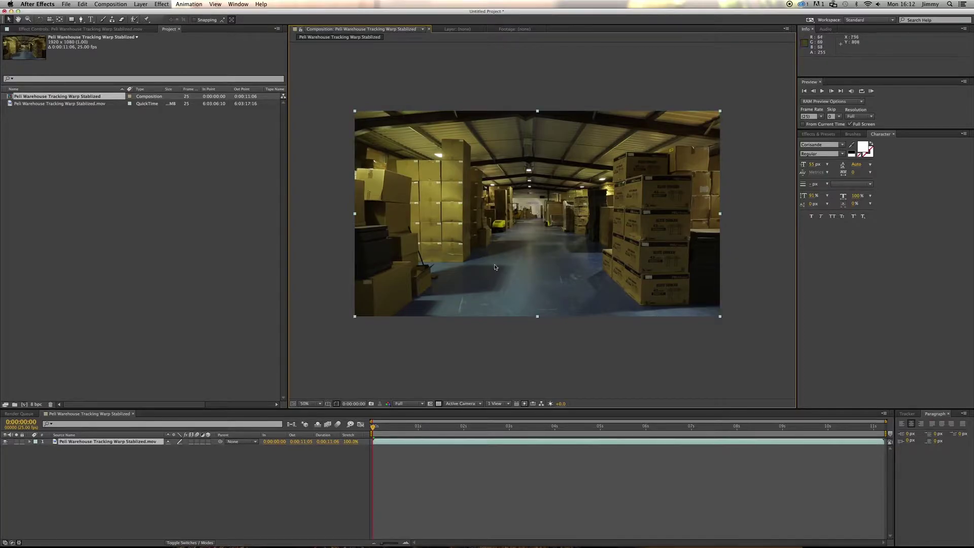
{"action": "right_click", "coordinate": [502, 182]}
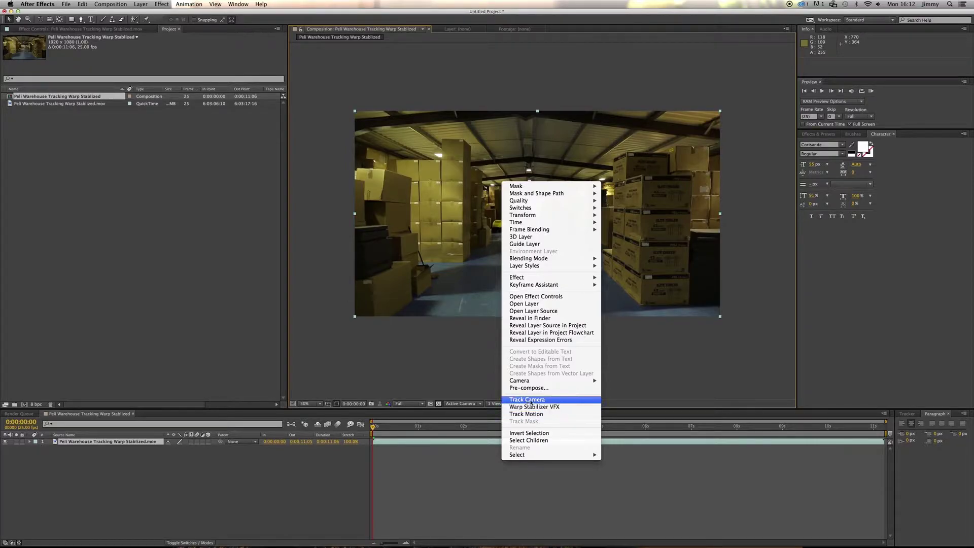
{"action": "left_click", "coordinate": [527, 400]}
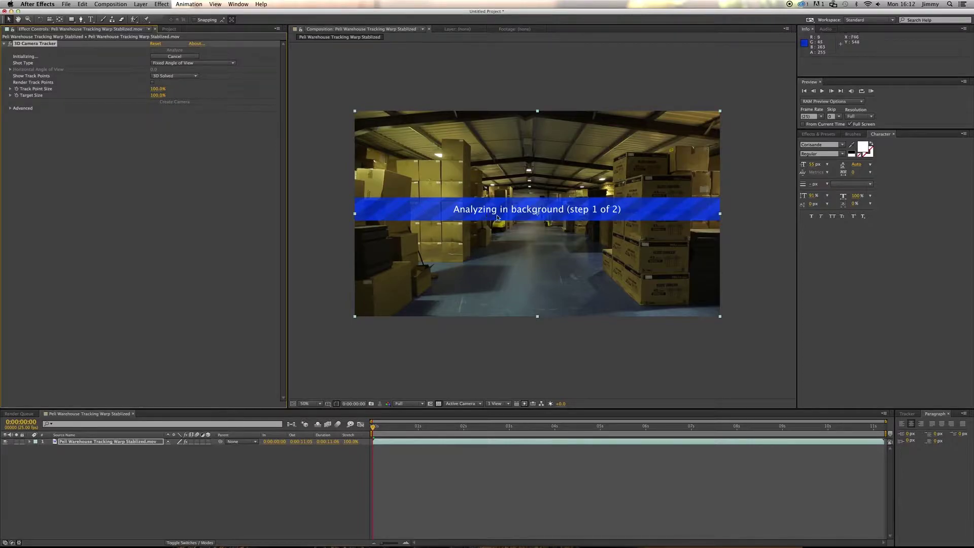
- Cancel the running camera analysis and enable Detailed Analysis in the 3D Camera Tracker's advanced options
{"action": "left_click", "coordinate": [183, 57]}
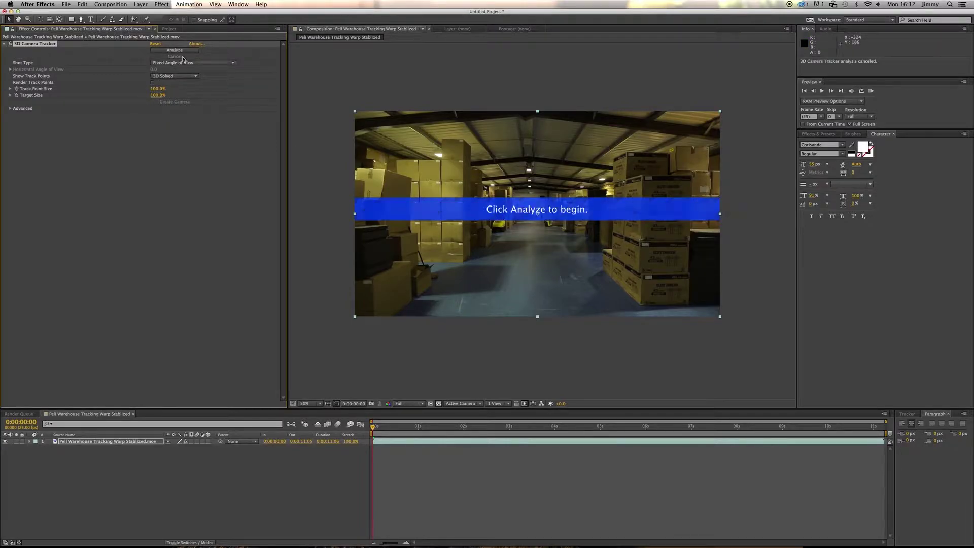
{"action": "left_click", "coordinate": [157, 155]}
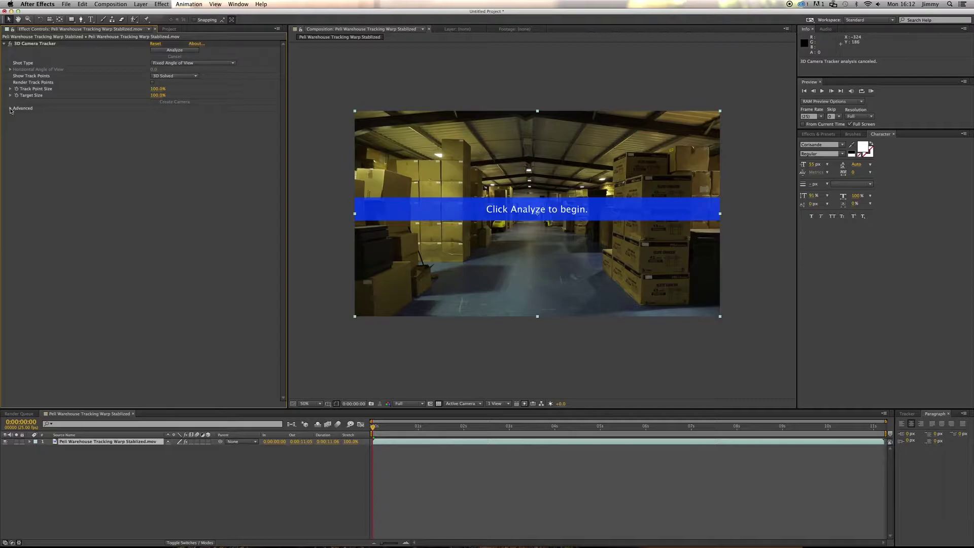
{"action": "left_click", "coordinate": [10, 109]}
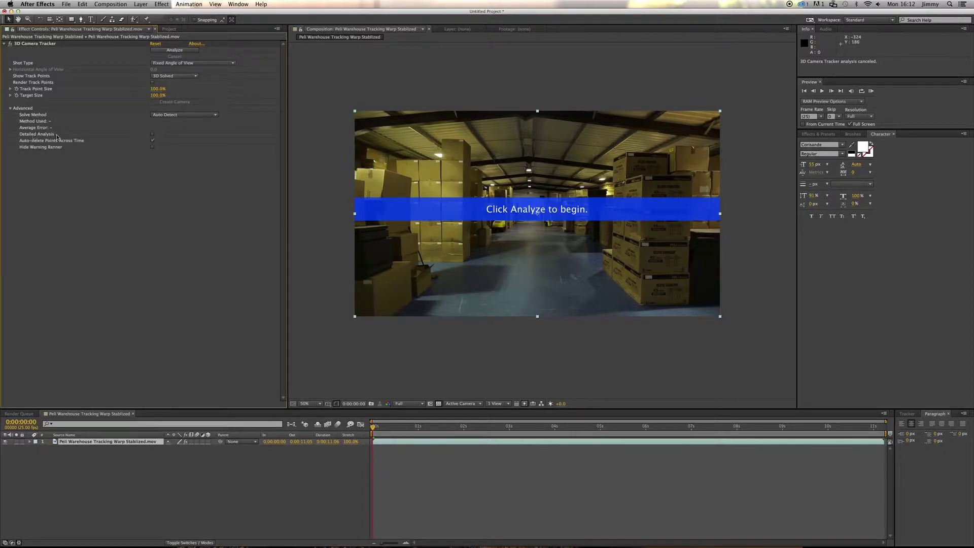
{"action": "left_click", "coordinate": [152, 135]}
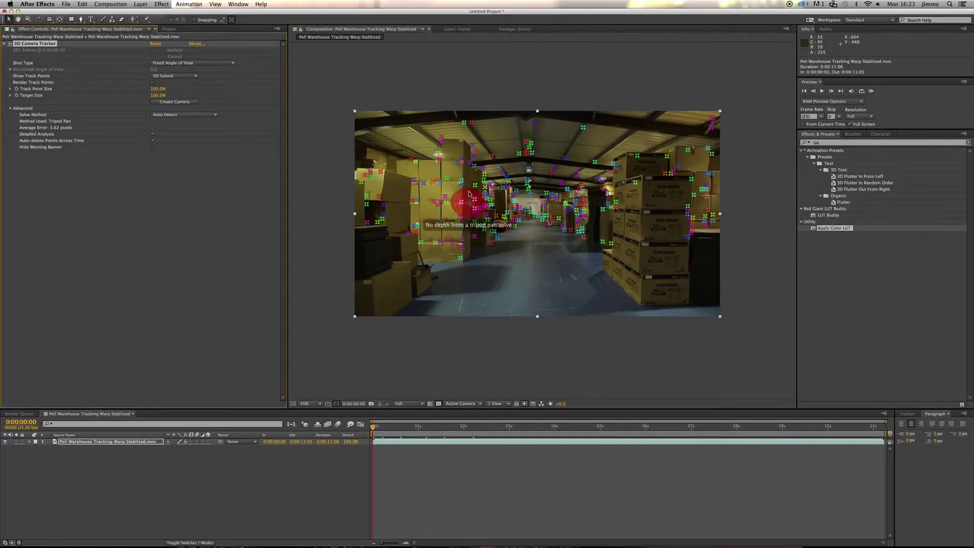
- Examine the solved track points up close while scrubbing the footage to 0:00:04:12
{"action": "scroll", "coordinate": [486, 191], "scroll_direction": "up", "scroll_amount": 1}
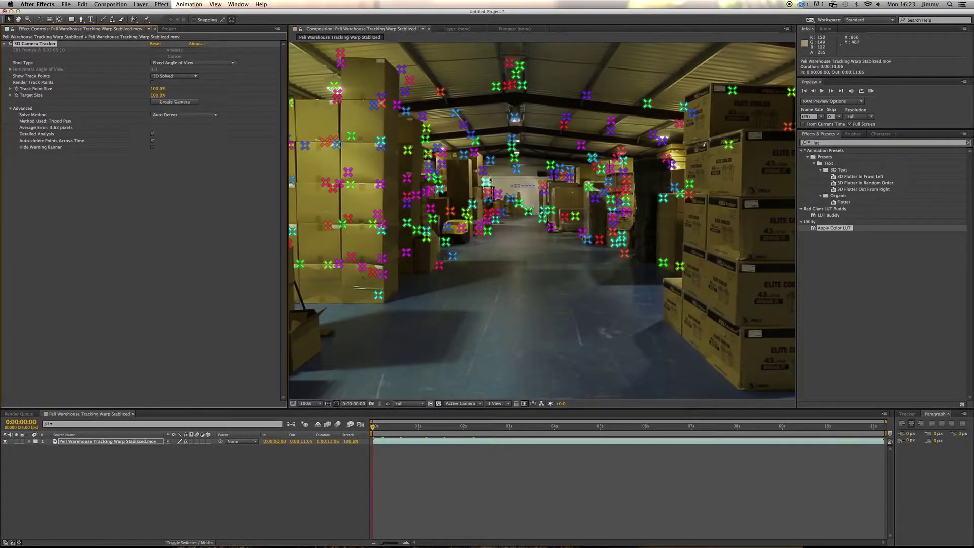
{"action": "scroll", "coordinate": [456, 296], "scroll_direction": "up", "scroll_amount": 2}
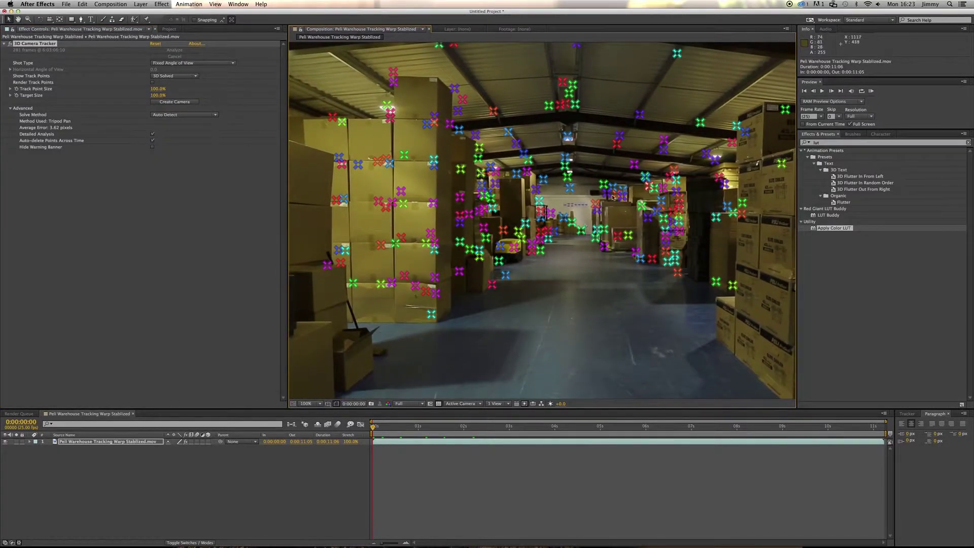
{"action": "left_click_drag", "start_coordinate": [383, 429], "coordinate": [495, 428]}
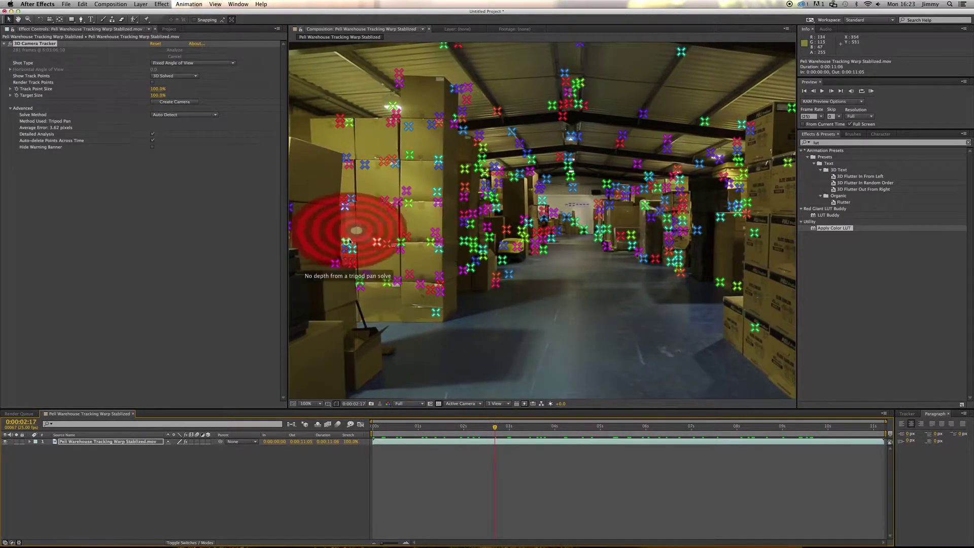
{"action": "left_click_drag", "start_coordinate": [498, 437], "coordinate": [577, 430]}
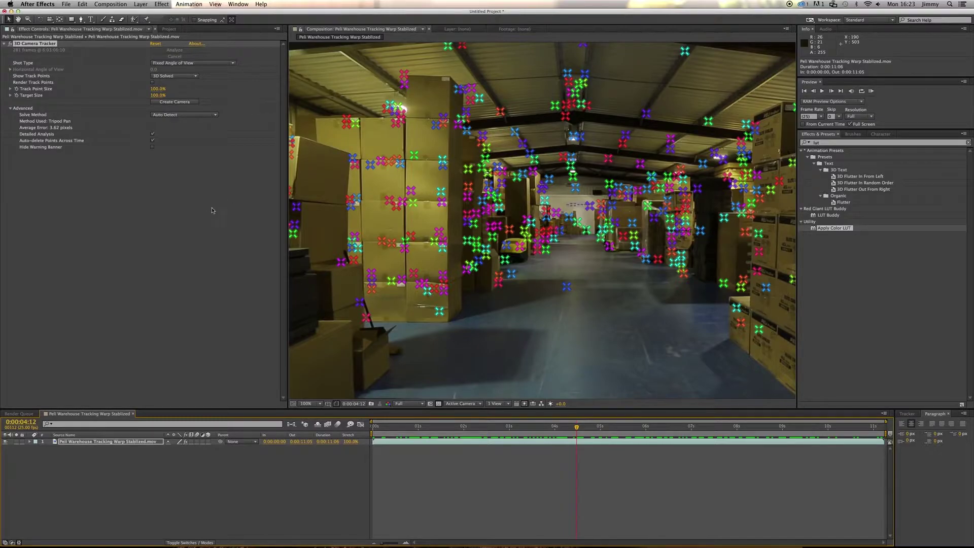
- Reselect the 3D Camera Tracker effect and set its Solve Method to Typical
{"action": "left_click", "coordinate": [172, 250]}
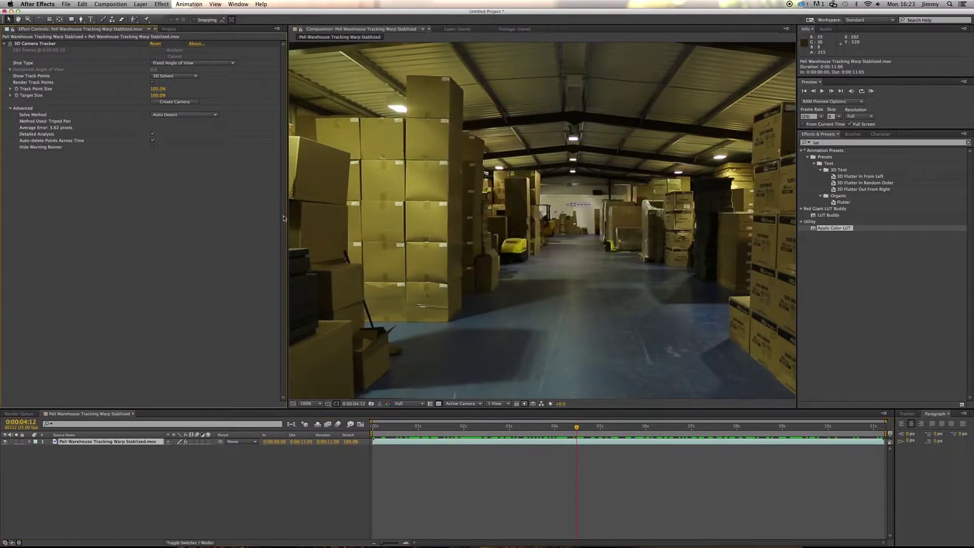
{"action": "left_click", "coordinate": [35, 43]}
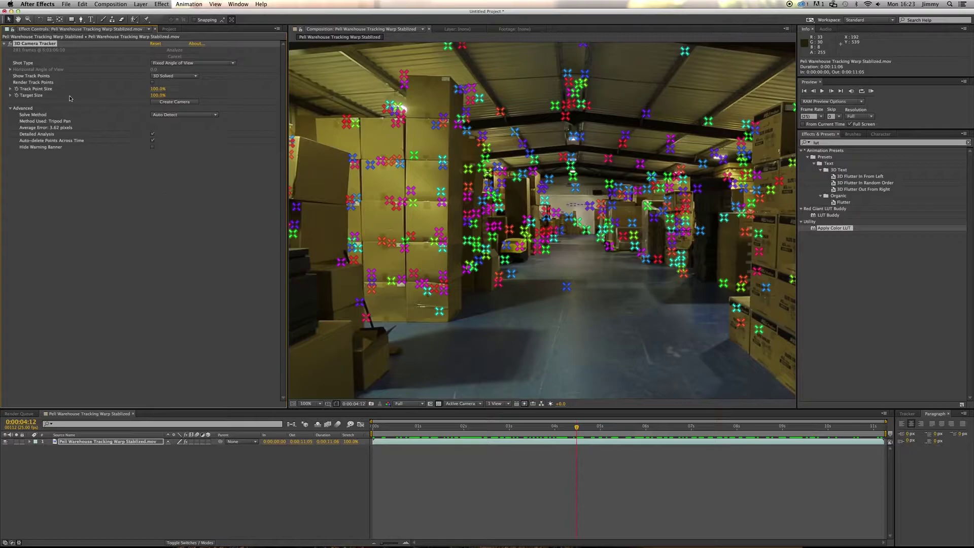
{"action": "left_click", "coordinate": [180, 117]}
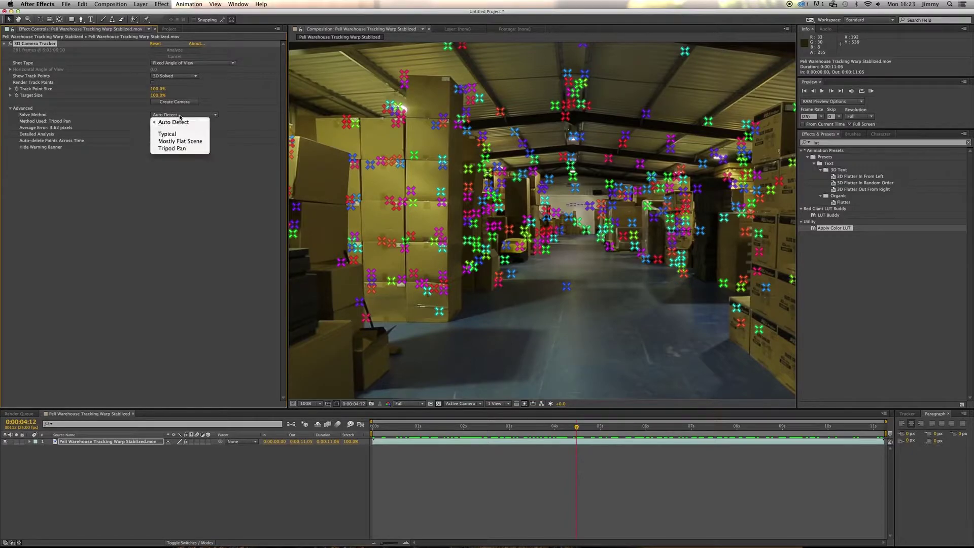
{"action": "left_click", "coordinate": [176, 134]}
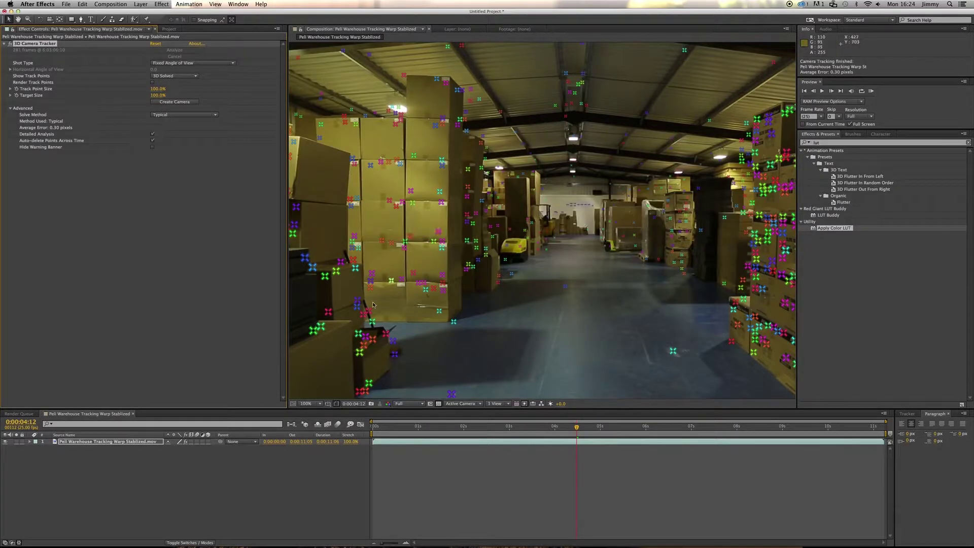
- Check the track points along the footage, move the playhead to 0:00:06:04 and reselect the 3D Camera Tracker effect to show them
{"action": "left_click_drag", "start_coordinate": [577, 428], "coordinate": [677, 436]}
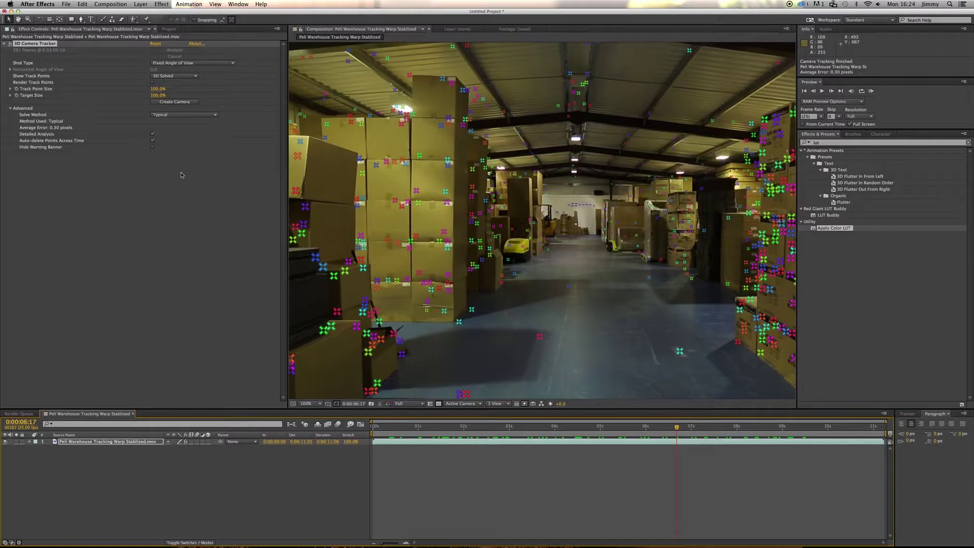
{"action": "left_click", "coordinate": [167, 114]}
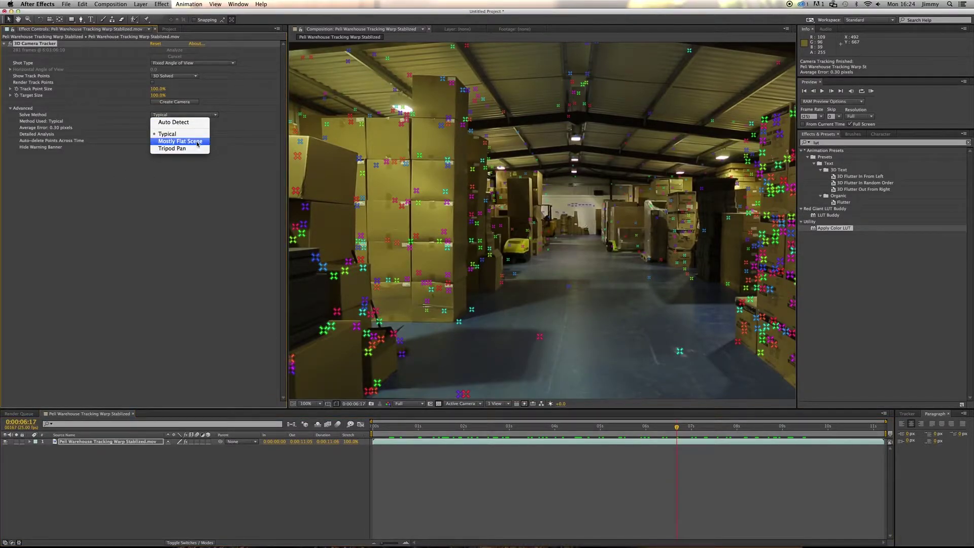
{"action": "left_click", "coordinate": [190, 200]}
{"action": "left_click", "coordinate": [708, 463]}
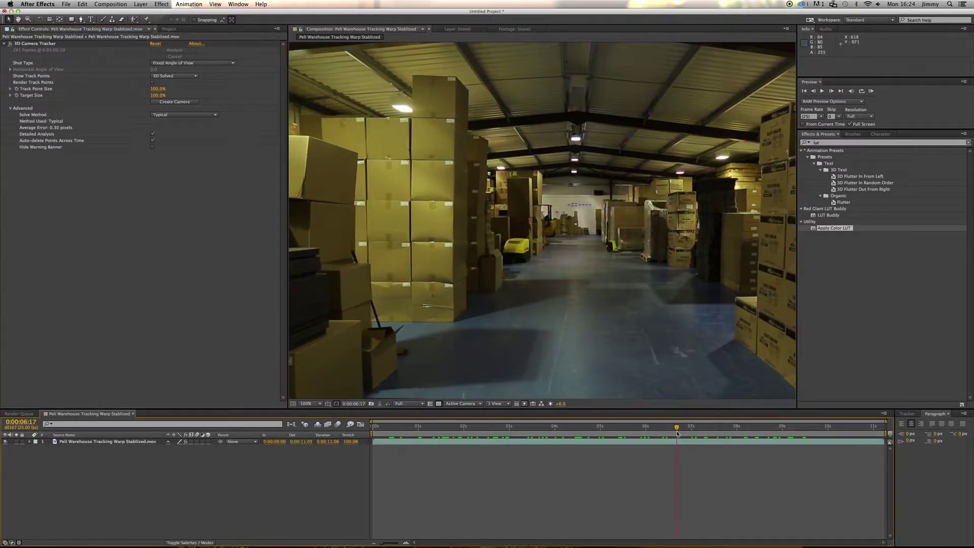
{"action": "left_click_drag", "start_coordinate": [677, 427], "coordinate": [652, 431]}
{"action": "left_click", "coordinate": [49, 45]}
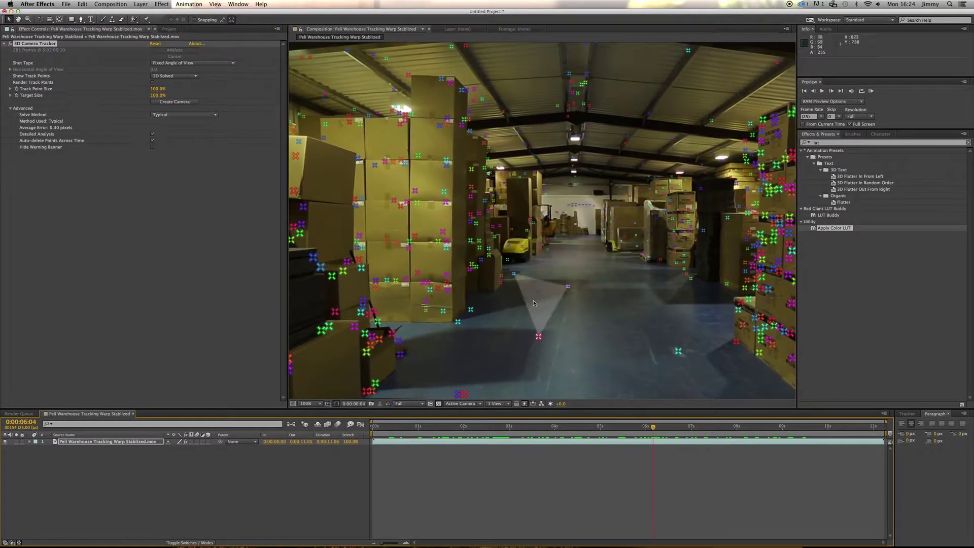
- Create a text layer and tracker camera from a single track point on the stacked Elite Cooler boxes
{"action": "key", "text": "Page_Down"}
{"action": "key", "text": "v"}
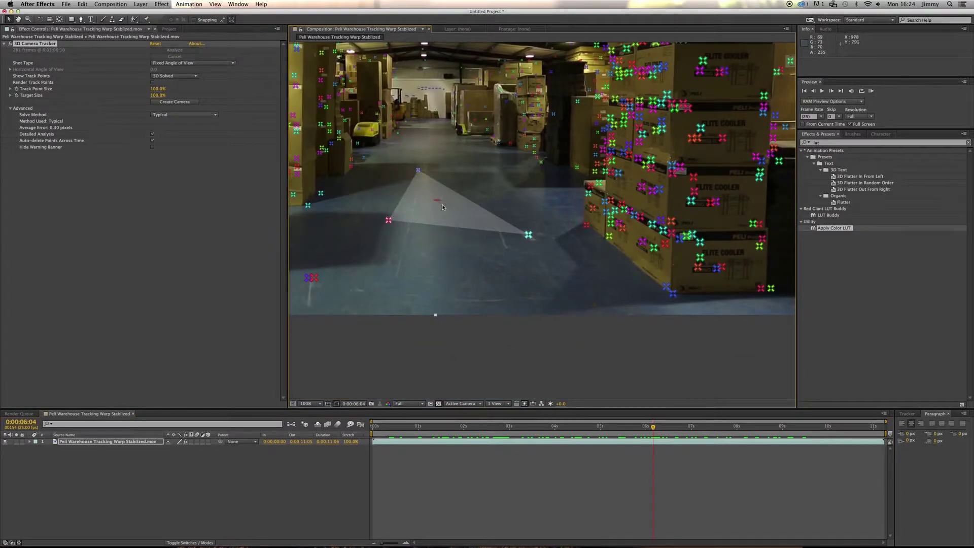
{"action": "left_click_drag", "start_coordinate": [520, 248], "coordinate": [530, 338]}
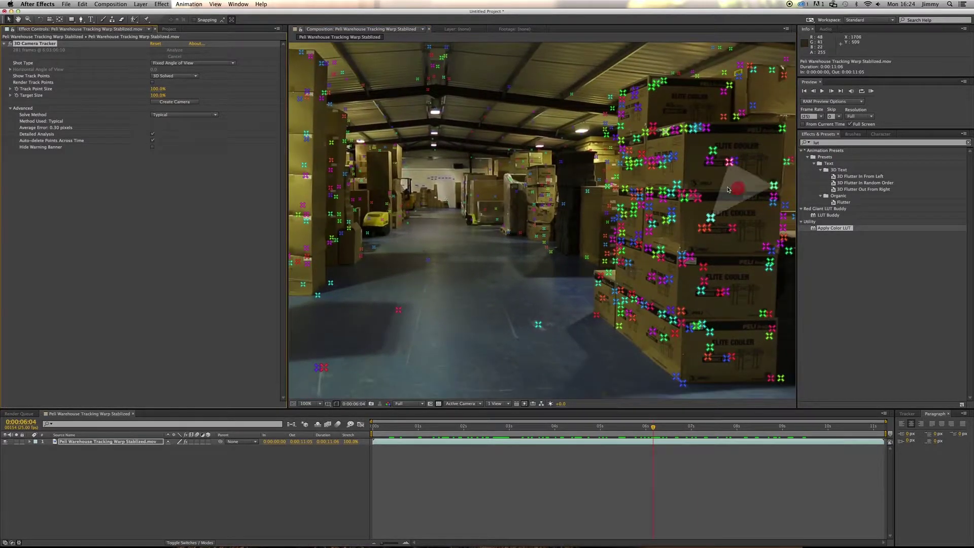
{"action": "left_click", "coordinate": [685, 200]}
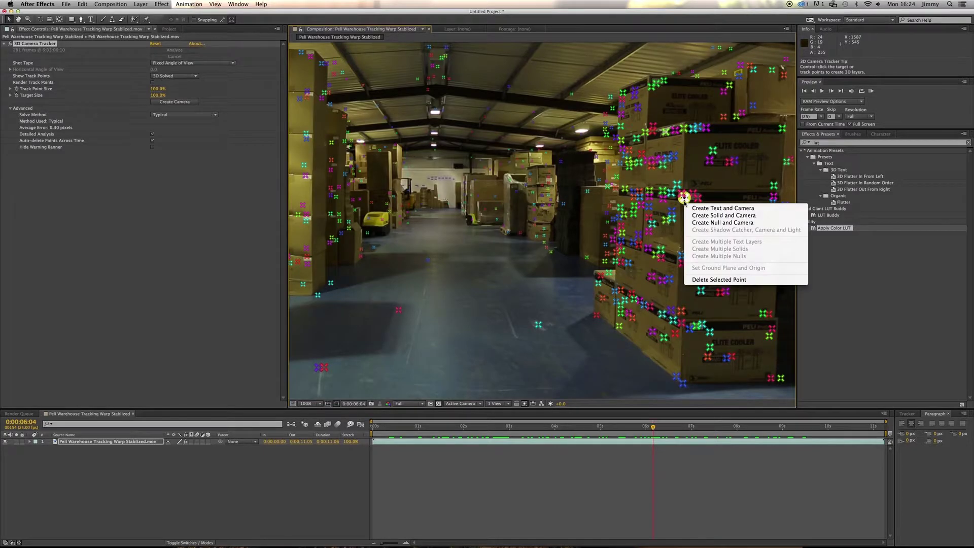
{"action": "left_click", "coordinate": [754, 211]}
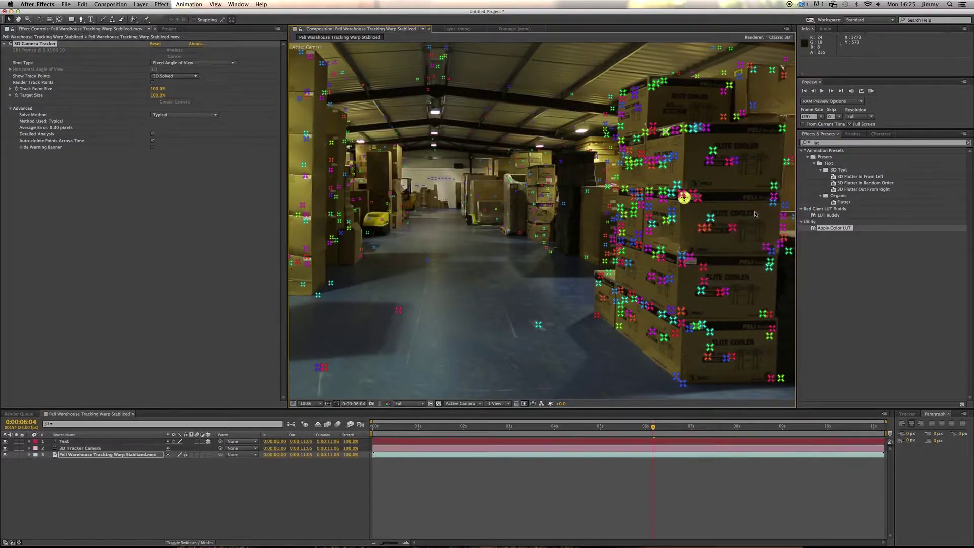
{"action": "left_click", "coordinate": [772, 496]}
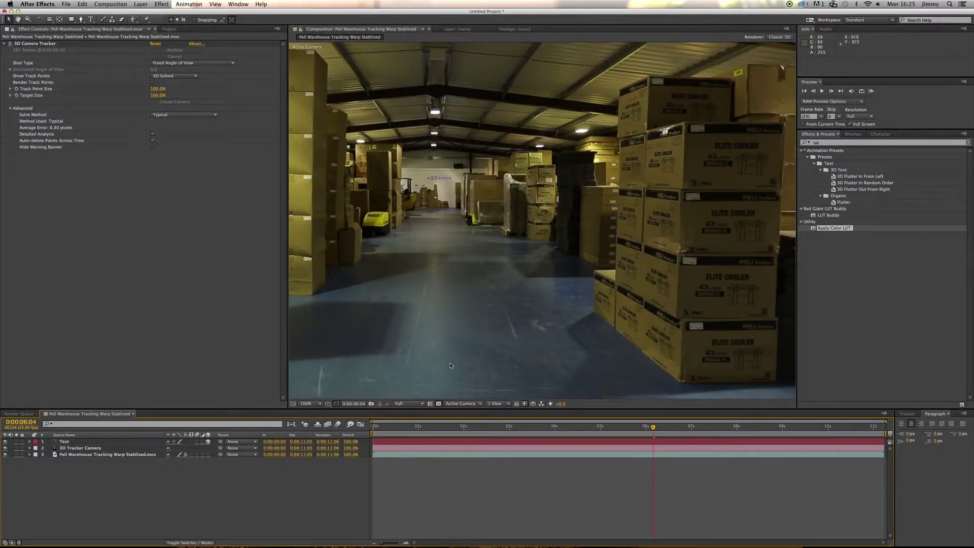
- Select the 3D Tracker Camera layer and scrub back to 0:00:02:16
{"action": "left_click", "coordinate": [96, 450]}
{"action": "scroll", "coordinate": [512, 247], "scroll_direction": "down", "scroll_amount": 2}
{"action": "scroll", "coordinate": [511, 247], "scroll_direction": "up", "scroll_amount": 1}
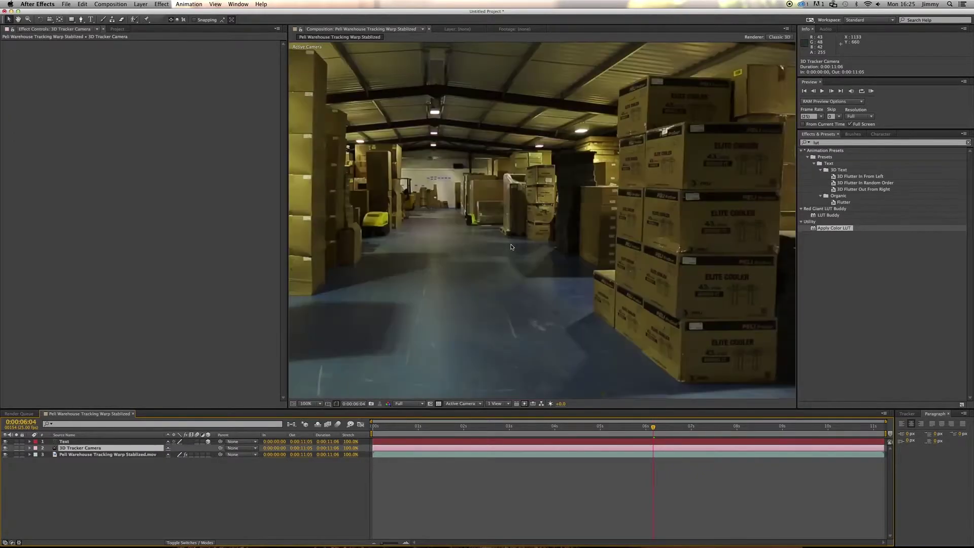
{"action": "key", "text": "space"}
{"action": "left_click_drag", "start_coordinate": [542, 256], "coordinate": [632, 261]}
{"action": "left_click_drag", "start_coordinate": [653, 427], "coordinate": [311, 432]}
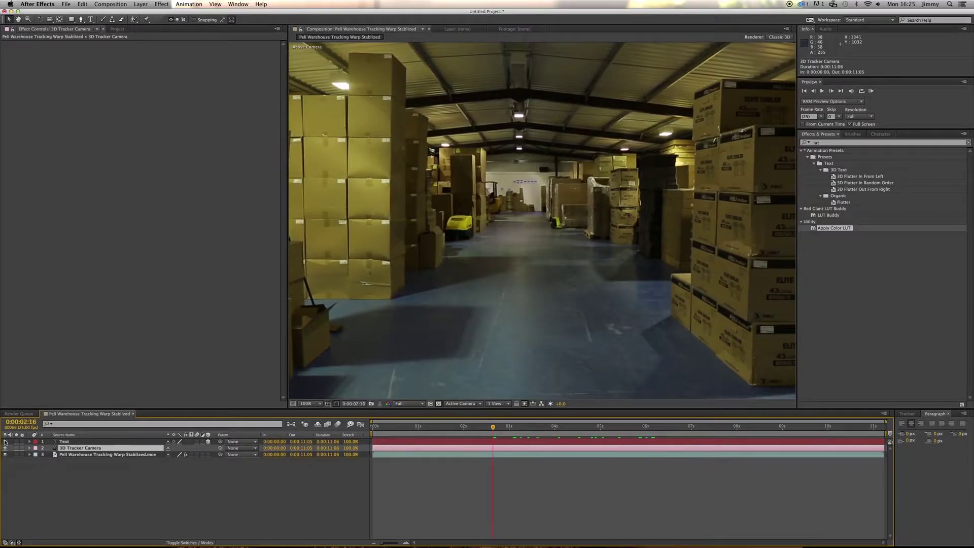
- Enlarge the tracked Text layer's font size to about 1180 px so it shows beside the boxes
{"action": "left_click", "coordinate": [64, 442]}
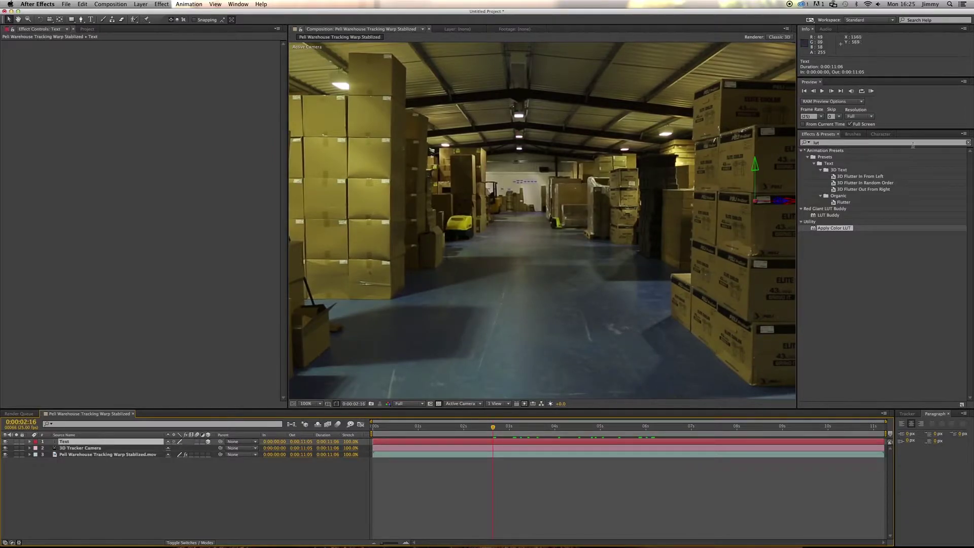
{"action": "left_click", "coordinate": [881, 135]}
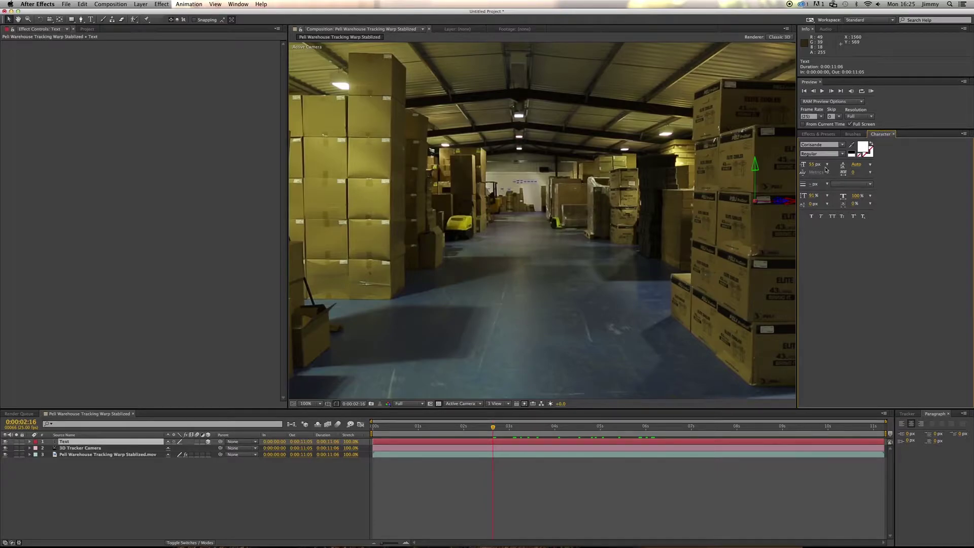
{"action": "left_click_drag", "start_coordinate": [812, 166], "coordinate": [970, 112]}
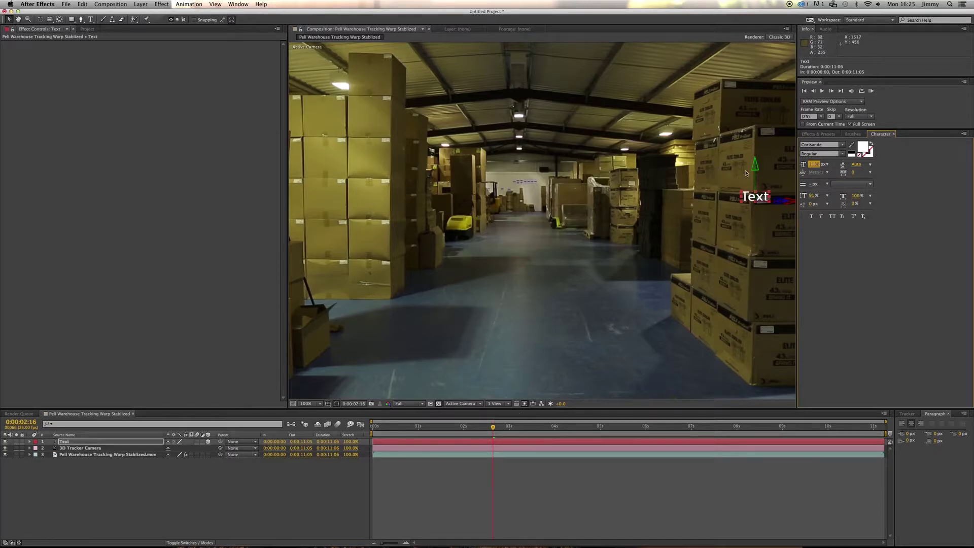
{"action": "left_click", "coordinate": [598, 480]}
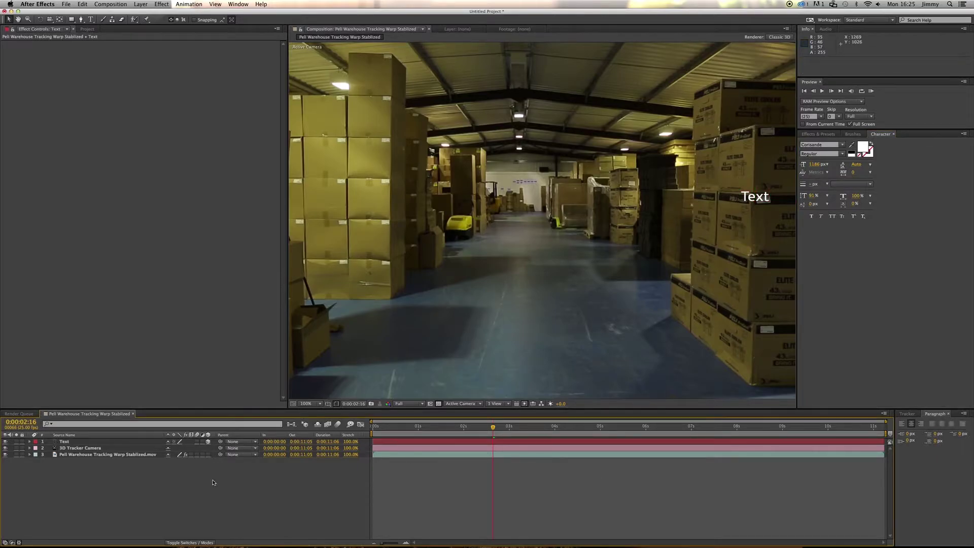
- Scale the Text layer to 241% and shift it along its X axis towards the aisle at 0:00:02:18
{"action": "left_click", "coordinate": [65, 442]}
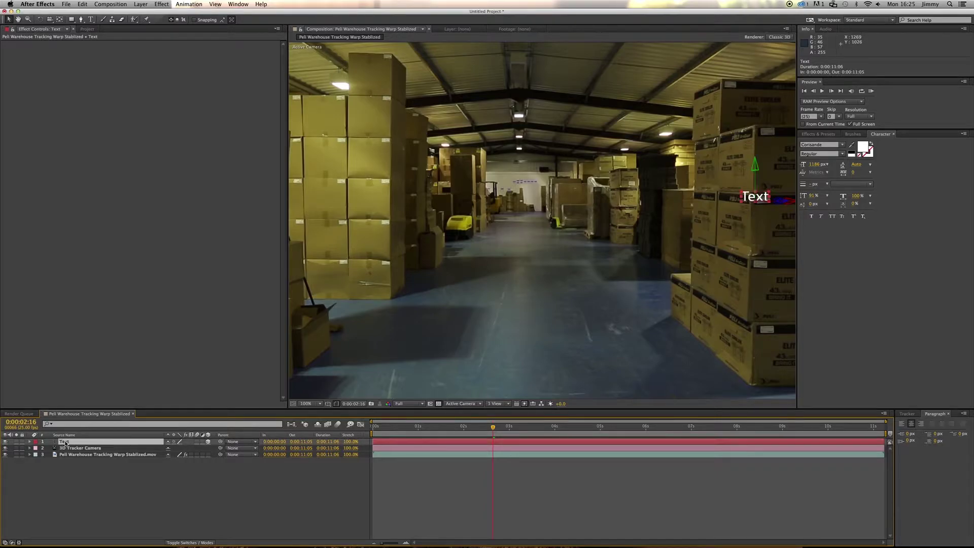
{"action": "key", "text": "s"}
{"action": "left_click_drag", "start_coordinate": [178, 450], "coordinate": [236, 450]}
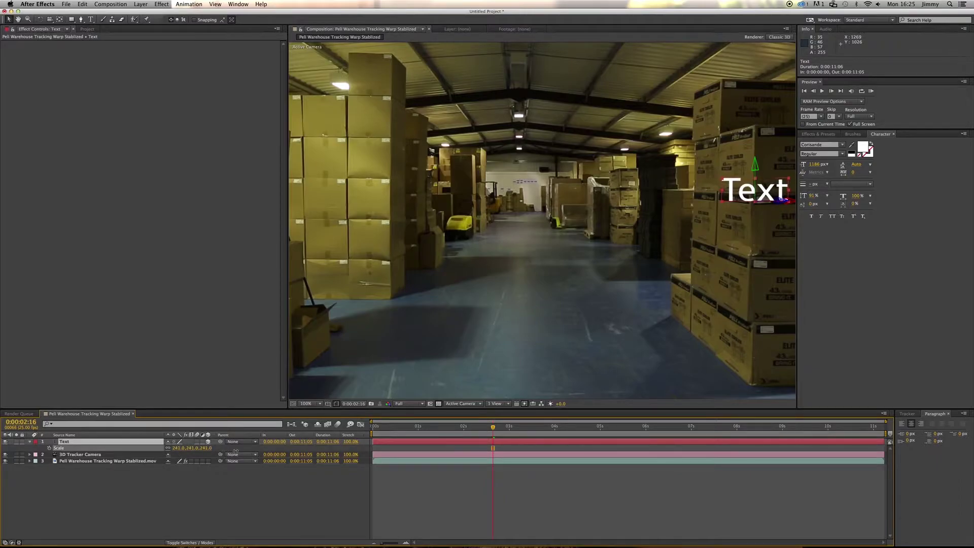
{"action": "key", "text": "space"}
{"action": "left_click_drag", "start_coordinate": [663, 249], "coordinate": [588, 242]}
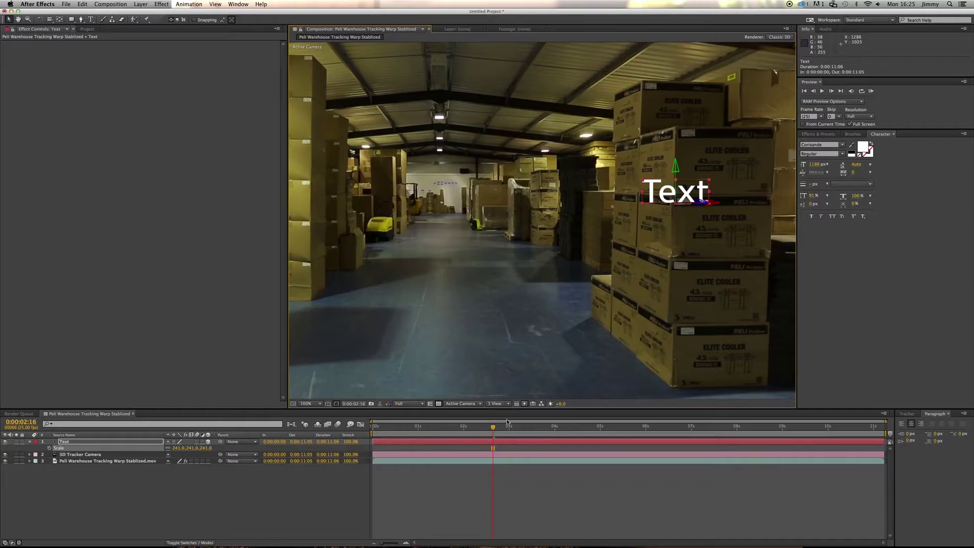
{"action": "mouse_move", "coordinate": [495, 428]}
{"action": "left_mouse_down"}
{"action": "mouse_move", "coordinate": [799, 429]}
{"action": "mouse_move", "coordinate": [486, 428]}
{"action": "mouse_move", "coordinate": [504, 429]}
{"action": "mouse_move", "coordinate": [496, 429]}
{"action": "left_mouse_up"}
{"action": "left_click_drag", "start_coordinate": [719, 207], "coordinate": [632, 222]}
{"action": "left_click", "coordinate": [627, 466]}
- Add a flat text layer reading "asdas", reduce its font size to about 180 px and move it over the middle of the aisle
{"action": "key", "text": "super+t"}
{"action": "left_click", "coordinate": [430, 154]}
{"action": "type", "text": "asdas"}
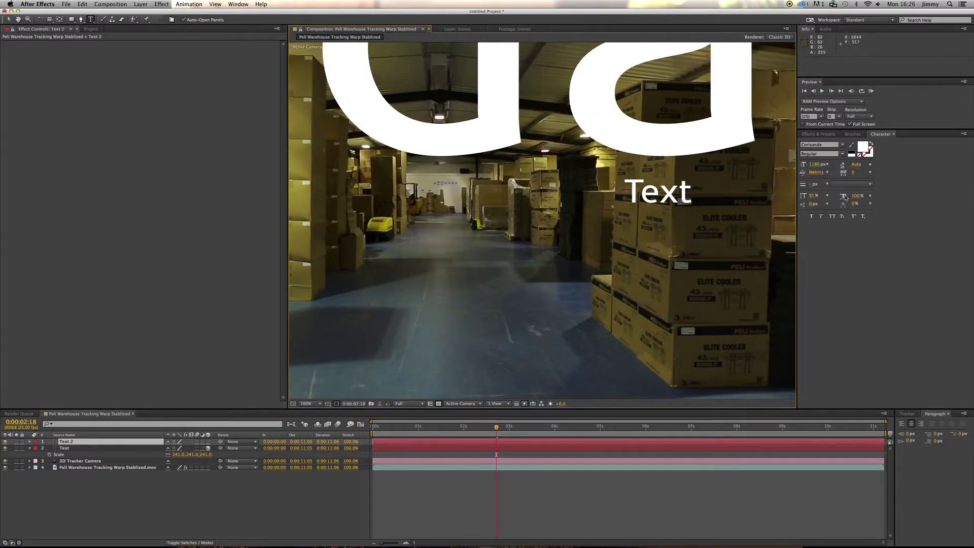
{"action": "key", "text": "super+a"}
{"action": "left_click_drag", "start_coordinate": [820, 165], "coordinate": [733, 230]}
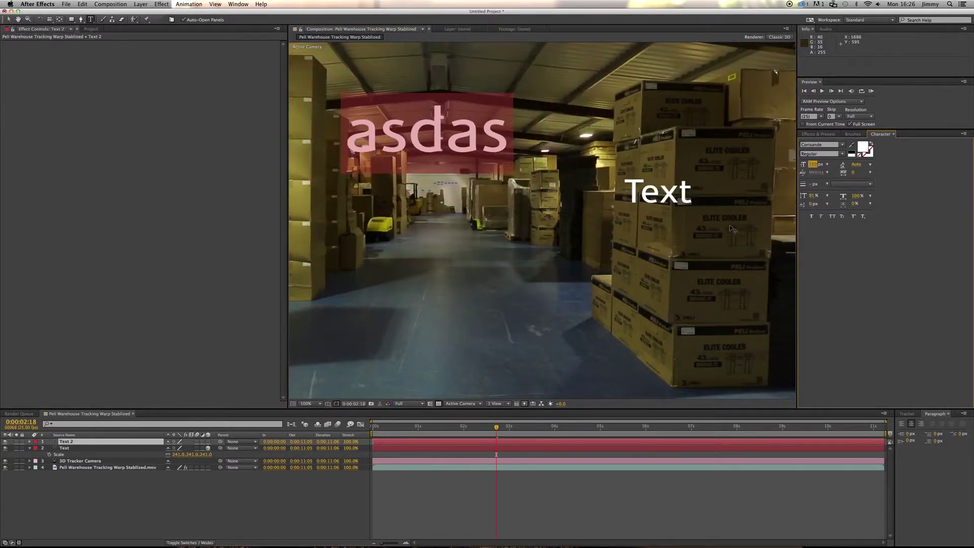
{"action": "left_click", "coordinate": [719, 536]}
{"action": "key", "text": "v"}
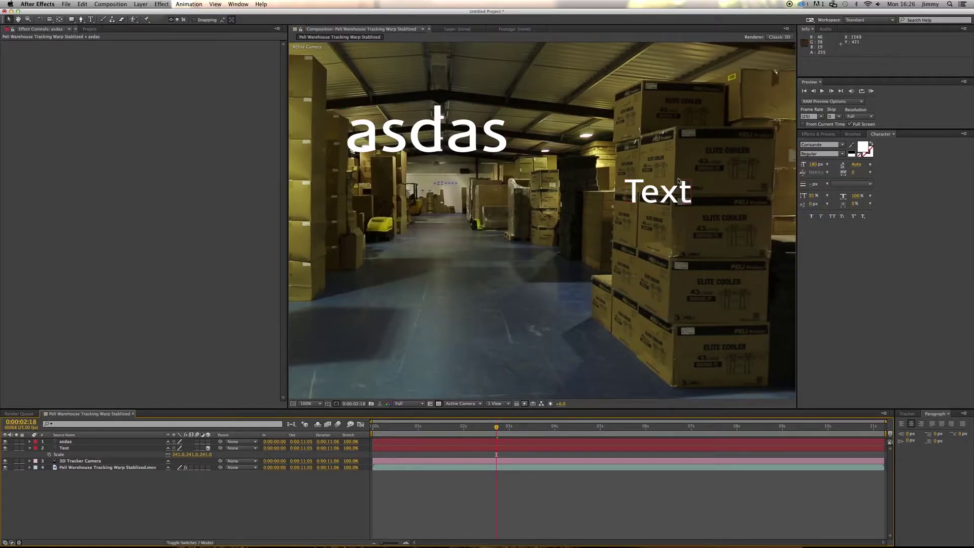
{"action": "left_click_drag", "start_coordinate": [442, 163], "coordinate": [560, 165]}
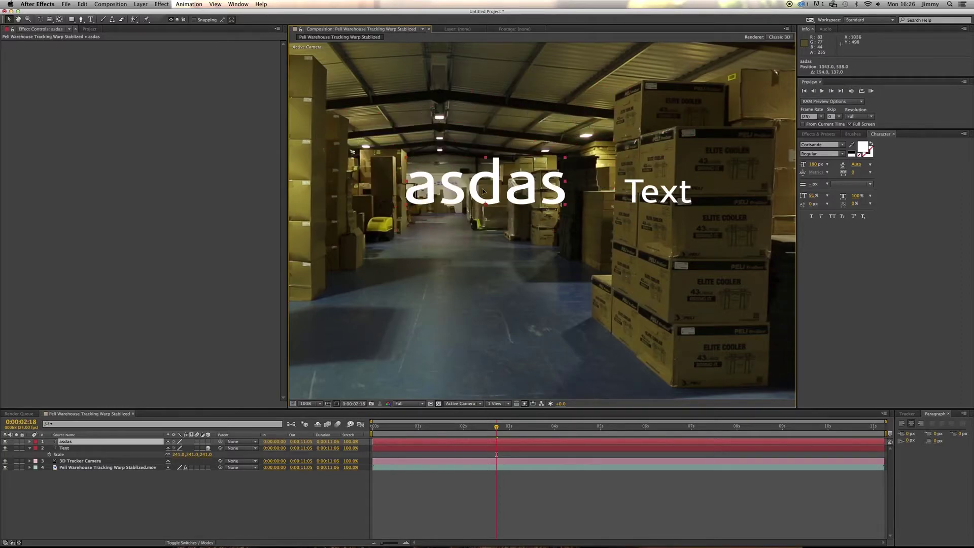
- Nudge the tracked Text layer slightly along its X axis and delete the "asdas" layer
{"action": "left_click", "coordinate": [690, 199]}
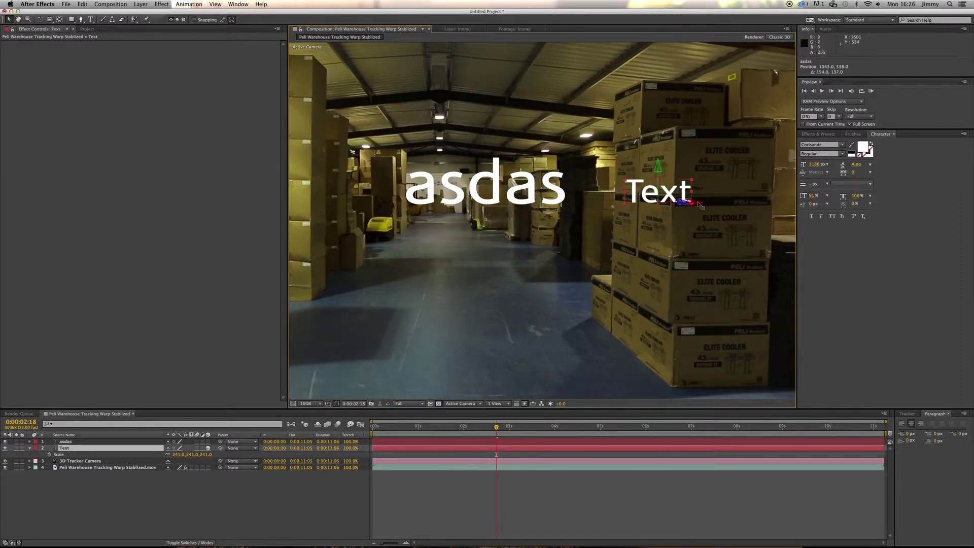
{"action": "left_click_drag", "start_coordinate": [700, 206], "coordinate": [736, 206]}
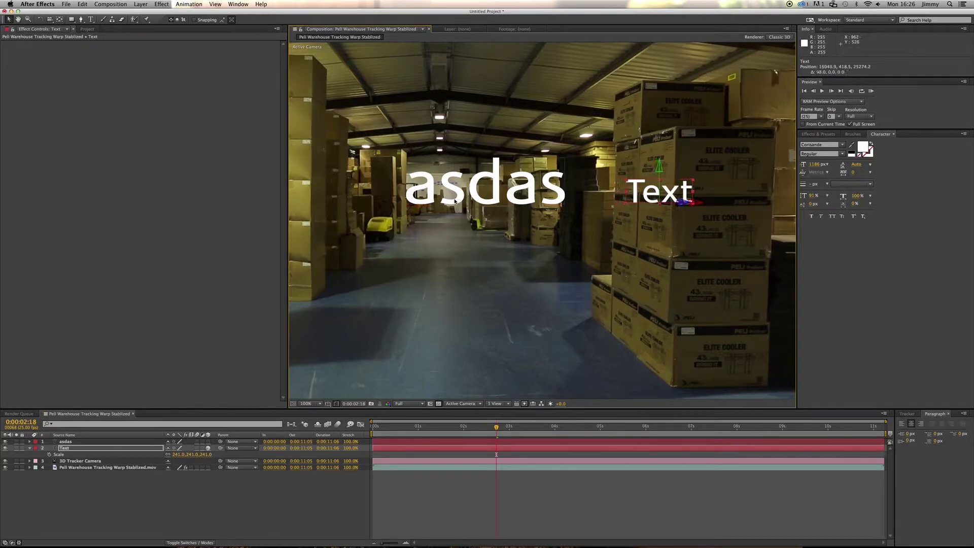
{"action": "left_click", "coordinate": [507, 188]}
{"action": "key", "text": "Delete"}
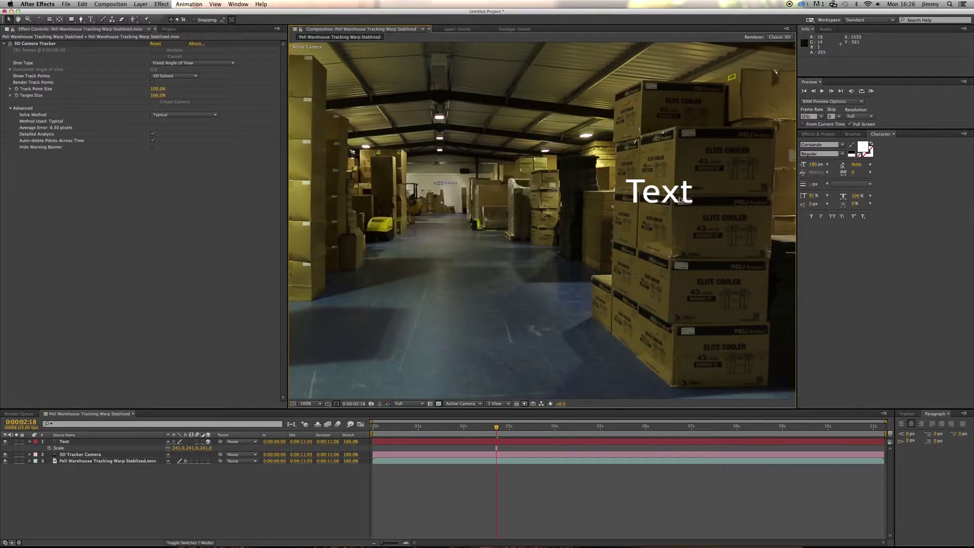
- Move the Text layer along X to 13320.9 and raise it beside the upper boxes, checking its placement at 0:00:06:03
{"action": "left_click", "coordinate": [646, 202]}
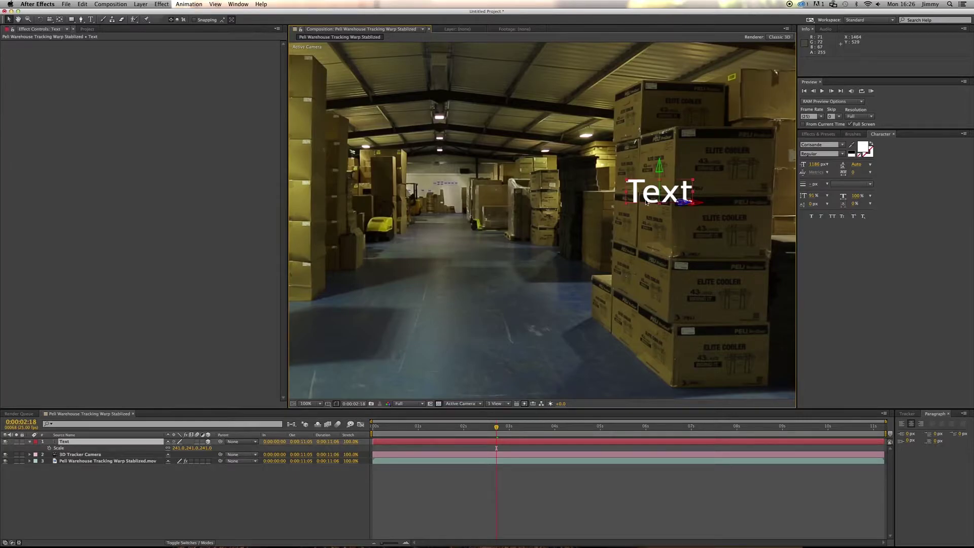
{"action": "left_click_drag", "start_coordinate": [701, 204], "coordinate": [596, 251]}
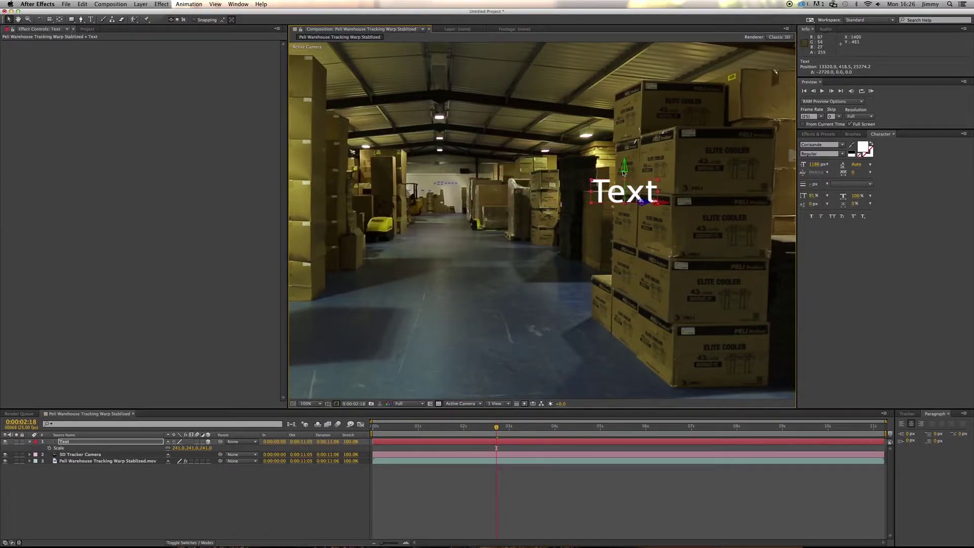
{"action": "left_click_drag", "start_coordinate": [626, 174], "coordinate": [623, 88]}
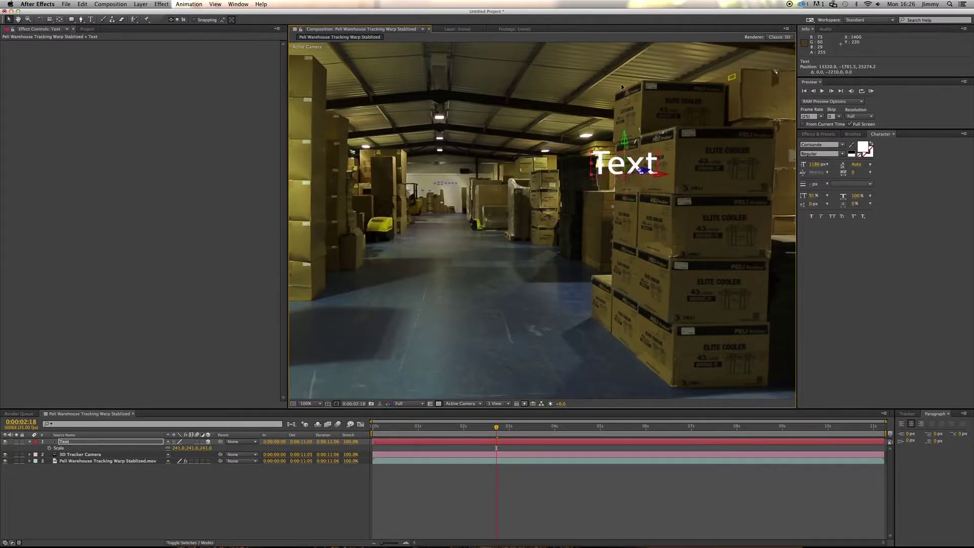
{"action": "left_click", "coordinate": [457, 423]}
{"action": "left_click_drag", "start_coordinate": [496, 426], "coordinate": [651, 428]}
- Switch to Finder, preview the rendered Peli Warehouse Tracking Warp Stablized 2_2.mov to examine its labels, and return to After Effects
{"action": "key", "text": "super+Tab"}
{"action": "key", "text": "super+Tab"}
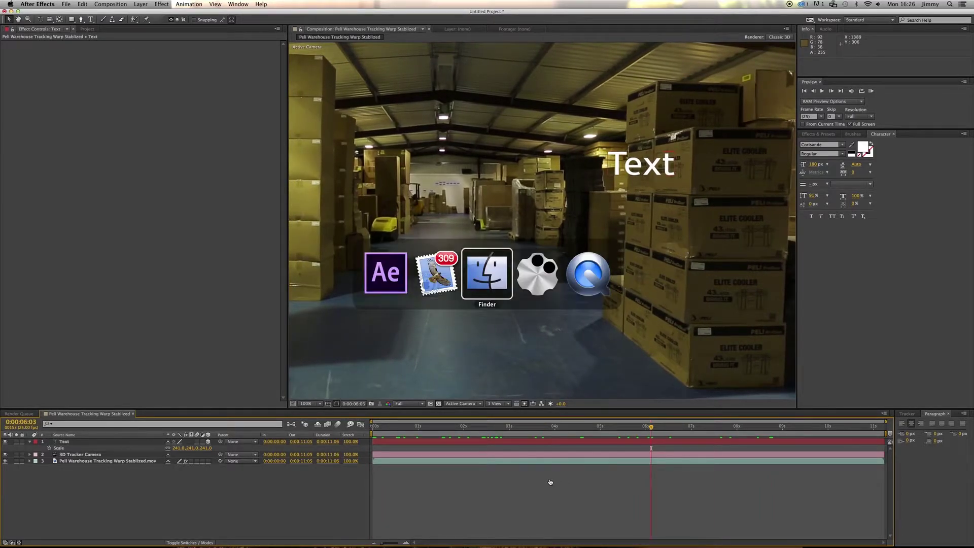
{"action": "key", "text": "space"}
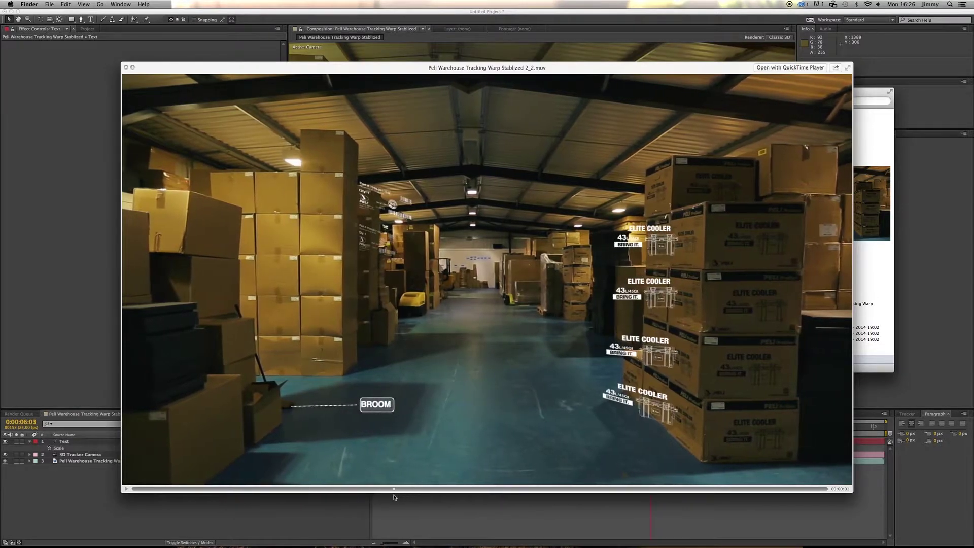
{"action": "left_click_drag", "start_coordinate": [462, 498], "coordinate": [397, 499]}
{"action": "key", "text": "space"}
{"action": "left_click", "coordinate": [575, 497]}
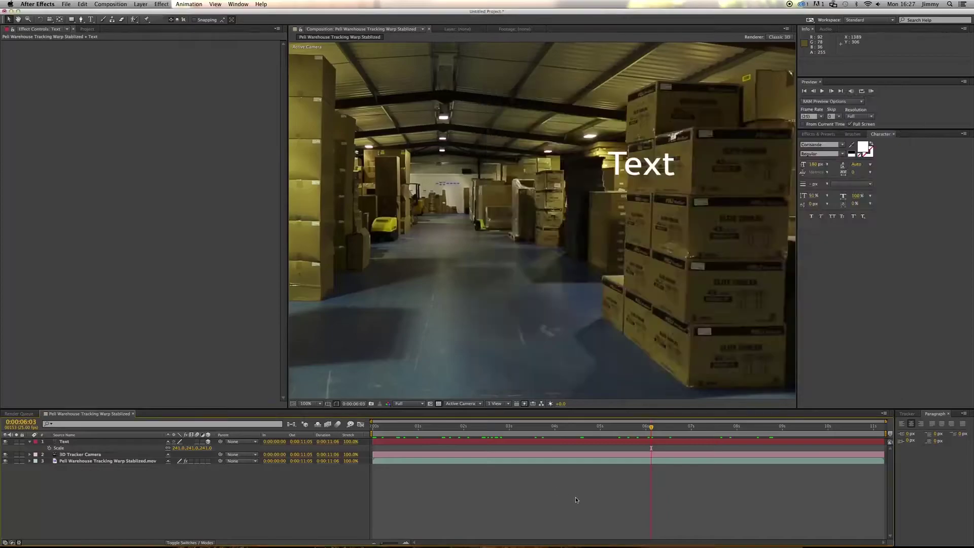
- Select the footage's 3D Camera Tracker effect to inspect the track points around the text, and clear the selection
{"action": "left_click", "coordinate": [659, 174]}
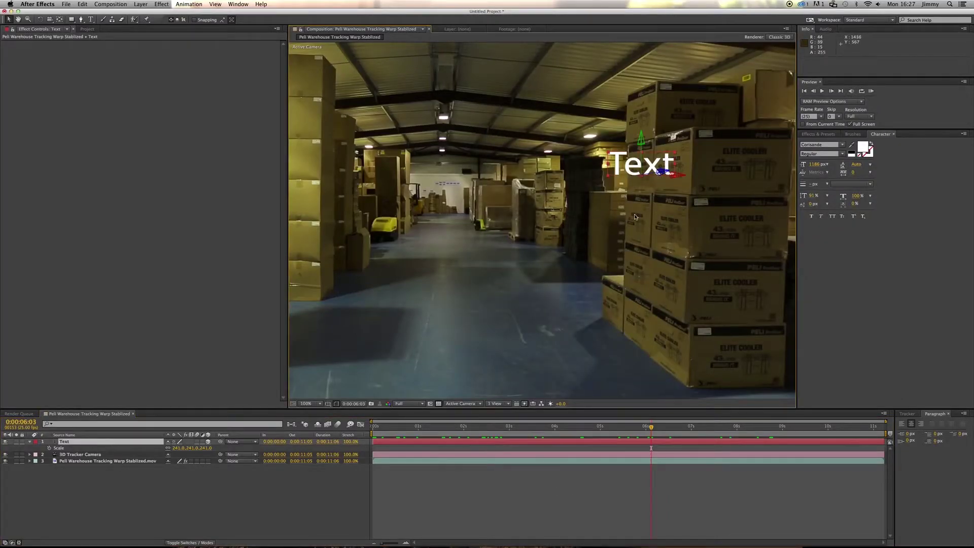
{"action": "left_click", "coordinate": [128, 463]}
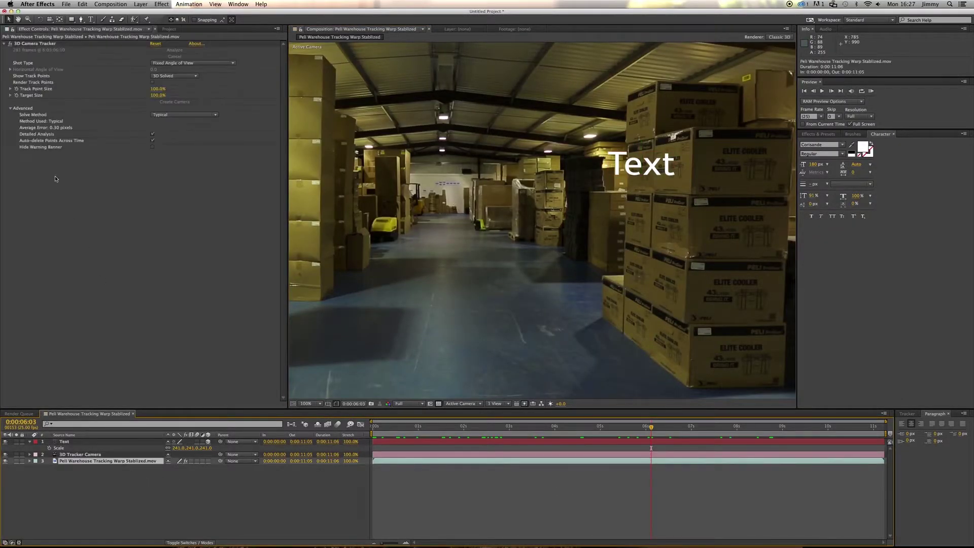
{"action": "left_click", "coordinate": [42, 43]}
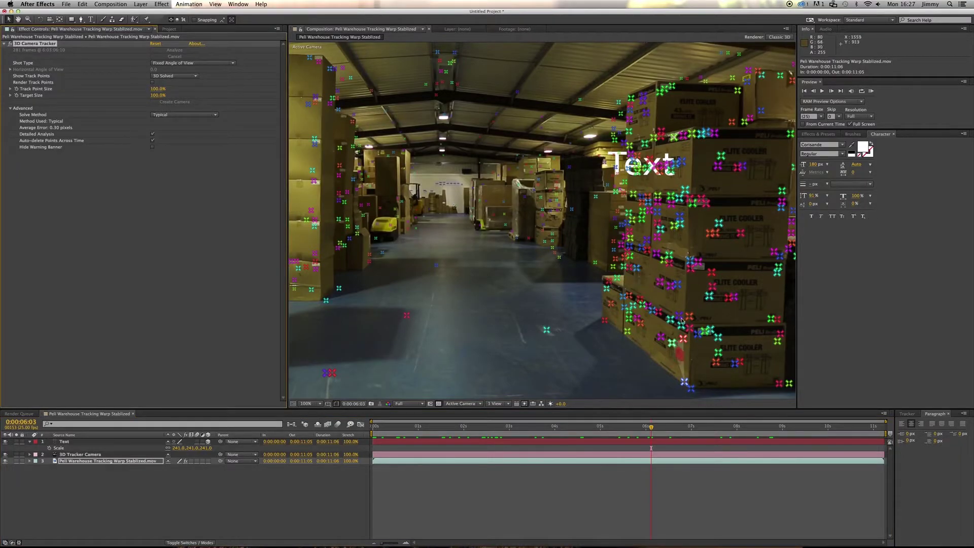
{"action": "left_click", "coordinate": [608, 495]}
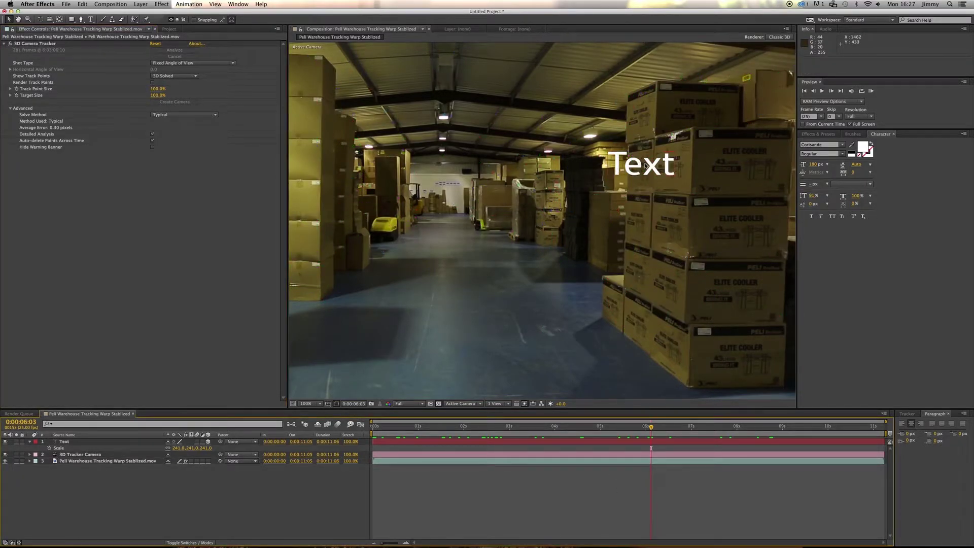
- Duplicate the Text layer twice and move each copy down its Y axis to form a column beside the boxes
{"action": "left_click", "coordinate": [81, 442]}
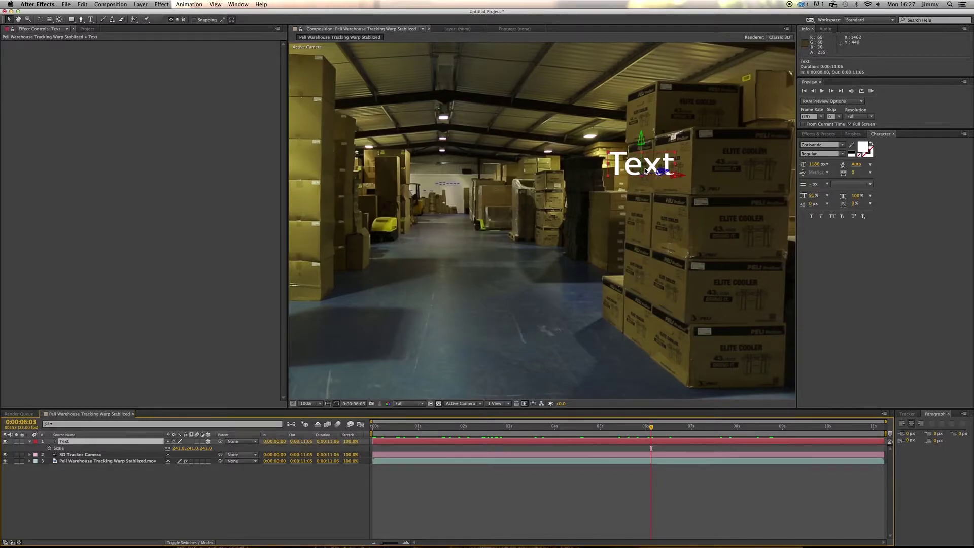
{"action": "key", "text": "super+d"}
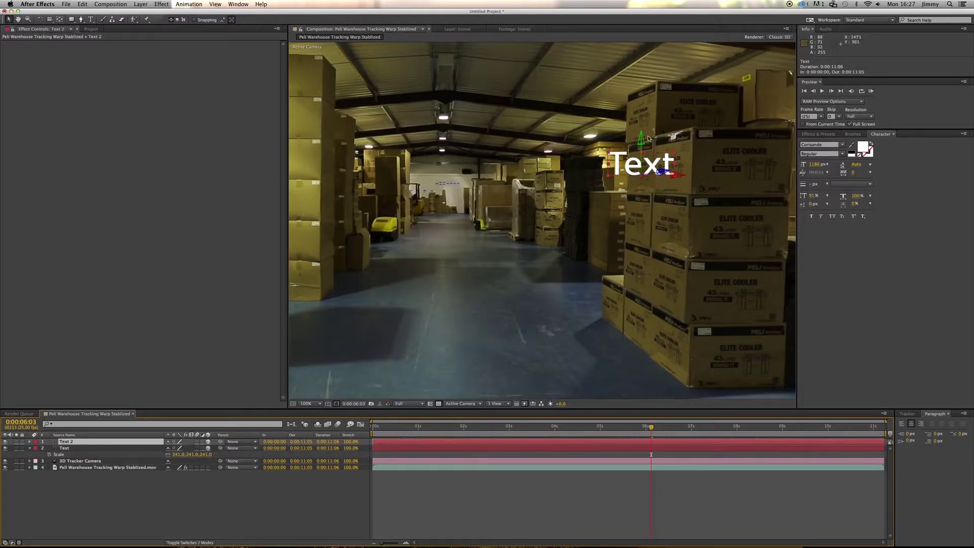
{"action": "left_click_drag", "start_coordinate": [642, 141], "coordinate": [649, 316]}
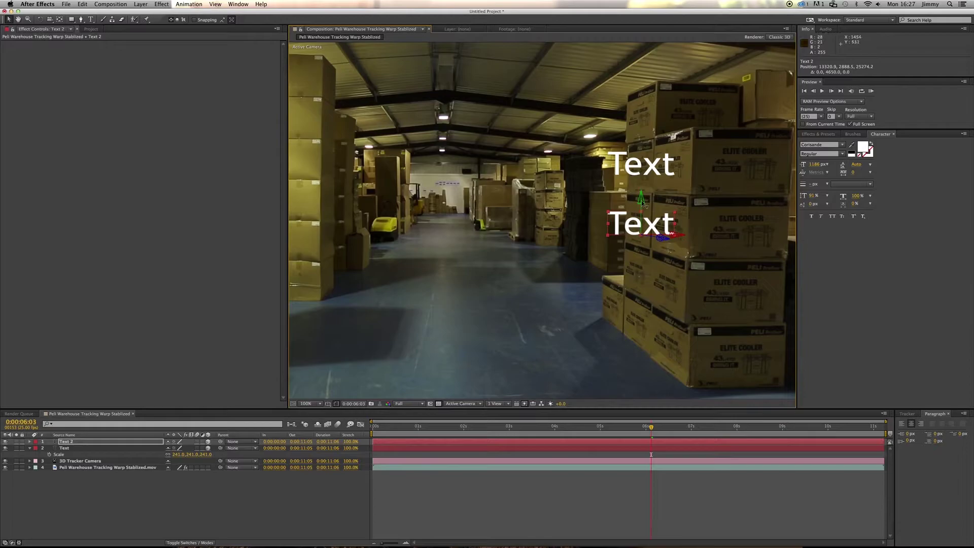
{"action": "key", "text": "super+d"}
{"action": "left_click_drag", "start_coordinate": [640, 199], "coordinate": [642, 322]}
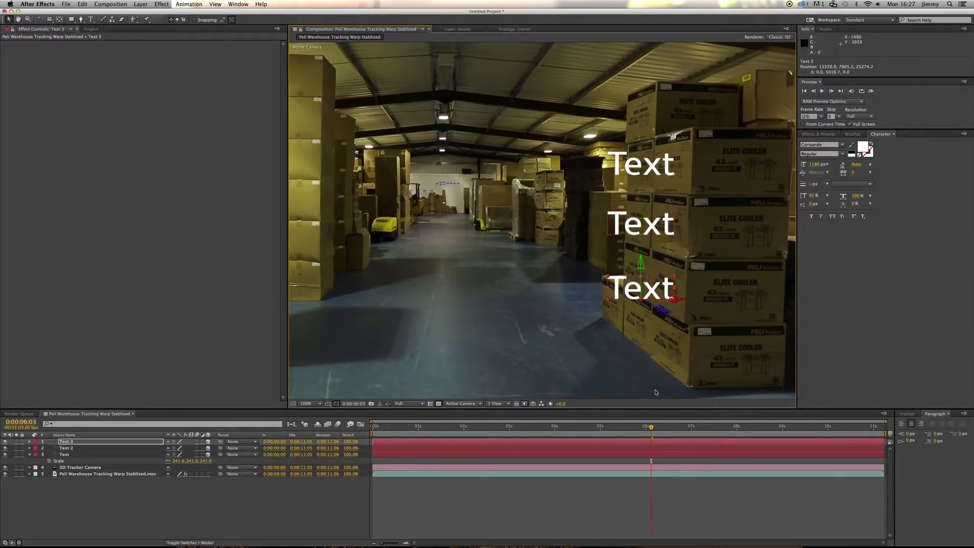
- Duplicate Text 3, move the copy down its Y axis to the column's bottom, and order the layers from Text to Text 4
{"action": "key", "text": "super+d"}
{"action": "left_click_drag", "start_coordinate": [641, 269], "coordinate": [642, 335]}
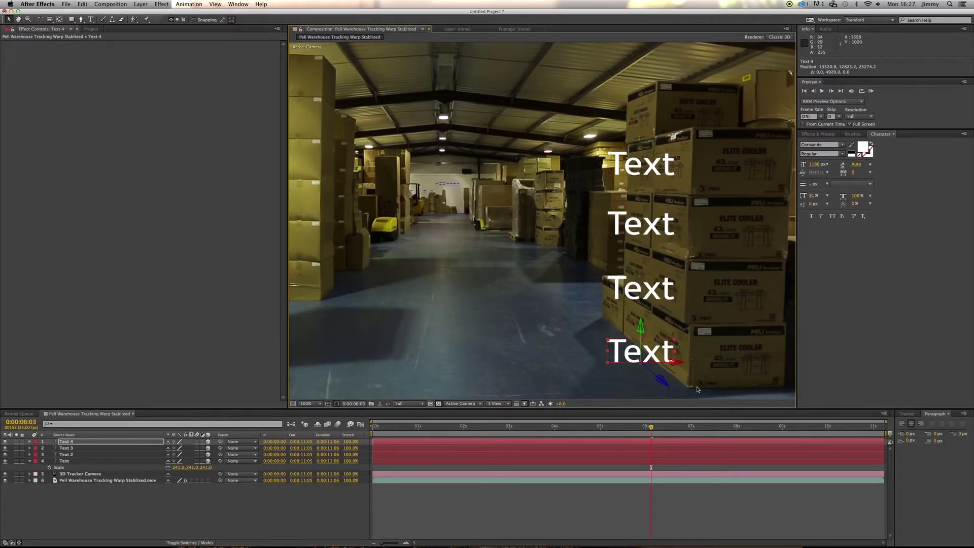
{"action": "left_click_drag", "start_coordinate": [105, 443], "coordinate": [74, 460]}
{"action": "left_click", "coordinate": [122, 442]}
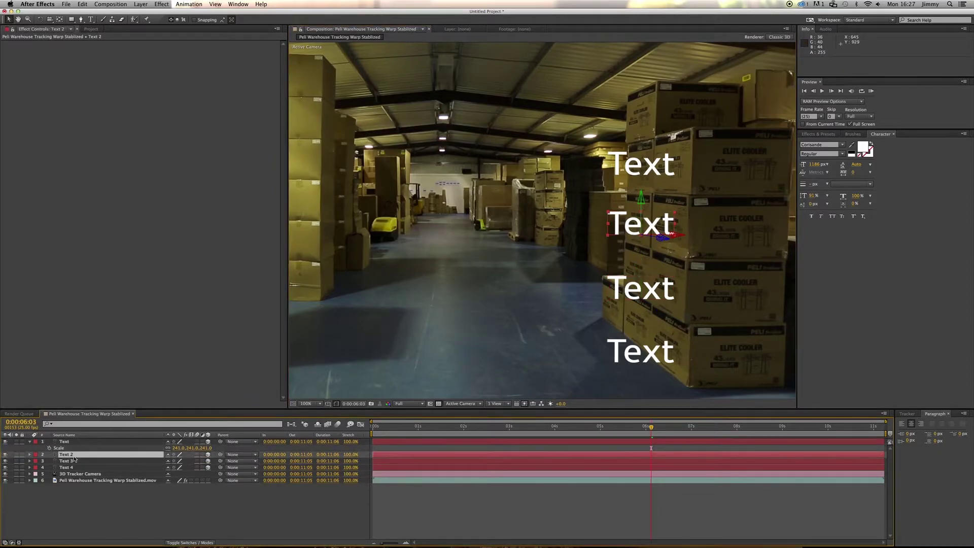
{"action": "left_click", "coordinate": [30, 442]}
{"action": "left_click", "coordinate": [217, 496]}
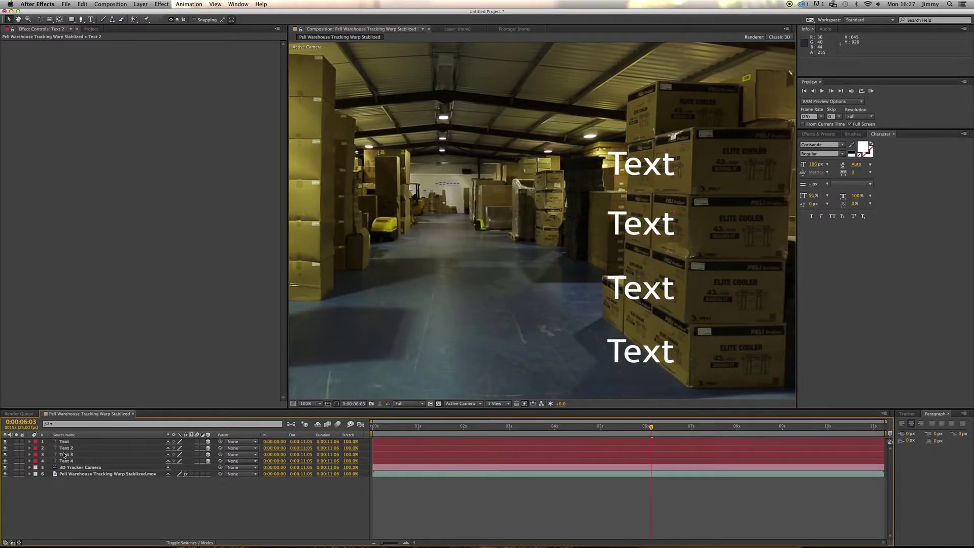
{"action": "left_click", "coordinate": [74, 461]}
{"action": "left_click", "coordinate": [86, 443], "text": "shift"}
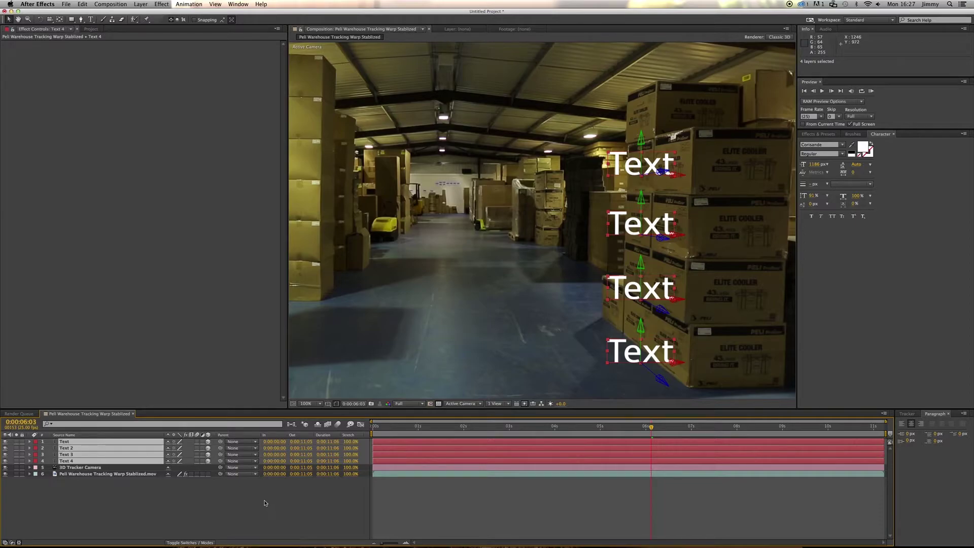
{"action": "left_click", "coordinate": [164, 502]}
{"action": "left_click", "coordinate": [651, 343]}
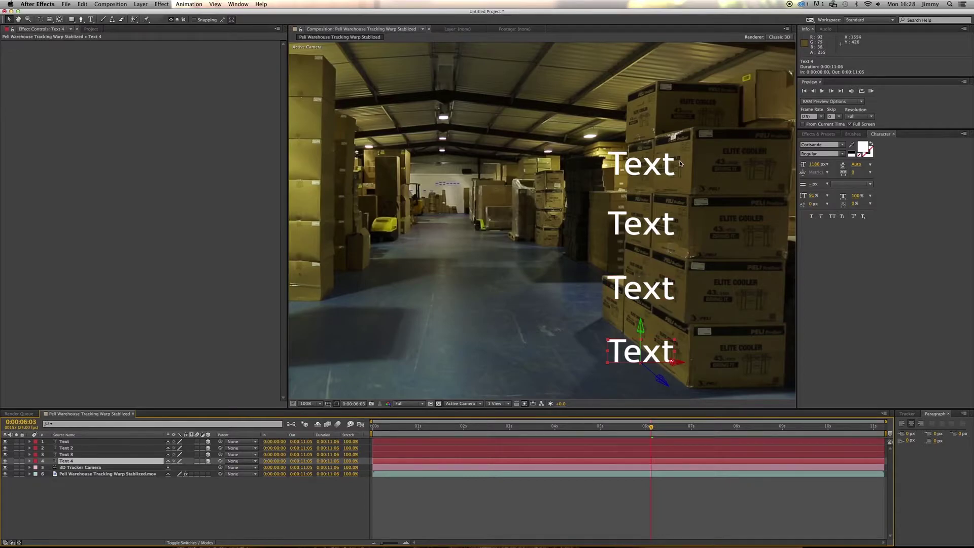
- Switch to Finder, preview the rendered Peli Warehouse movie to check how its labels unfold, and return to After Effects
{"action": "key", "text": "super+Tab"}
{"action": "key", "text": "space"}
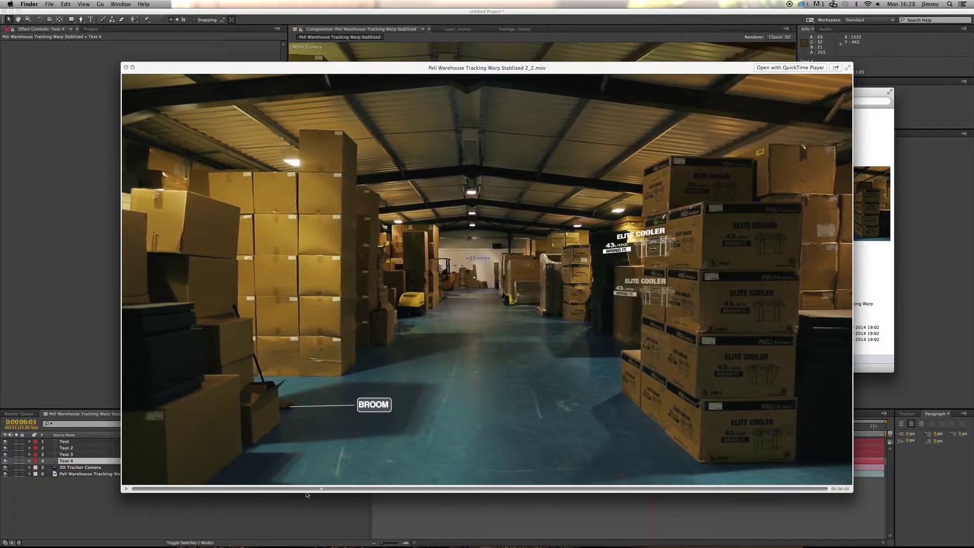
{"action": "key", "text": "space"}
{"action": "key", "text": "super+Tab"}
{"action": "left_click", "coordinate": [642, 186]}
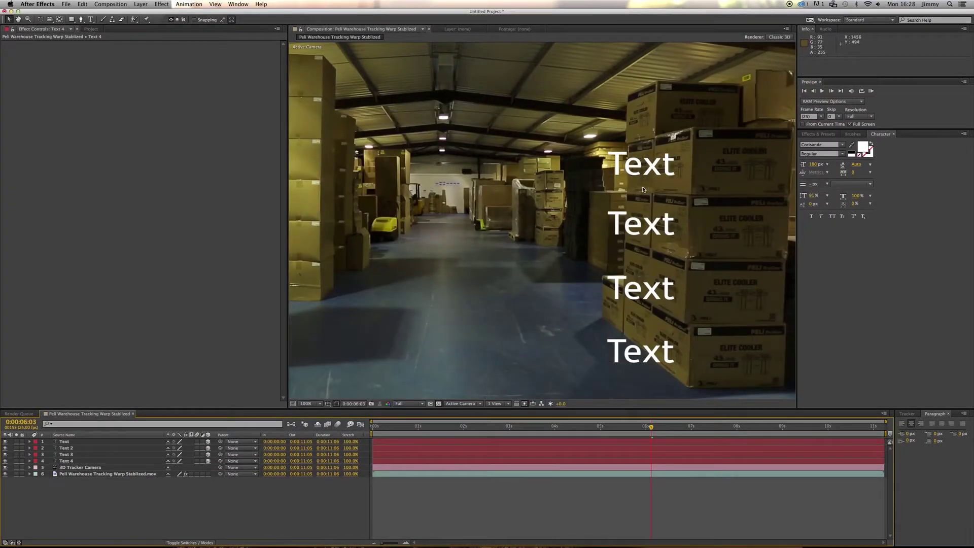
- Try a Y Rotation of 14° on the uppermost Text layer, and undo it
{"action": "left_click", "coordinate": [649, 166]}
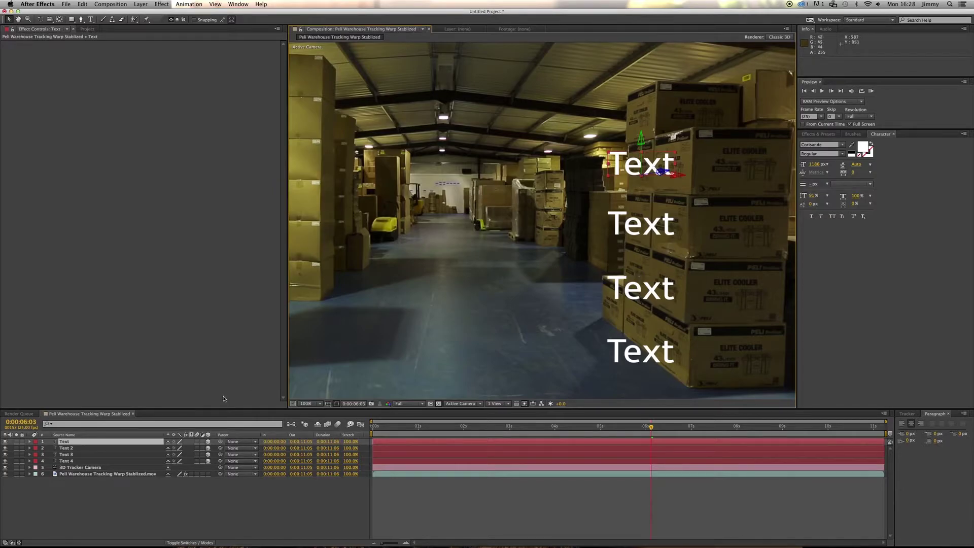
{"action": "key", "text": "r"}
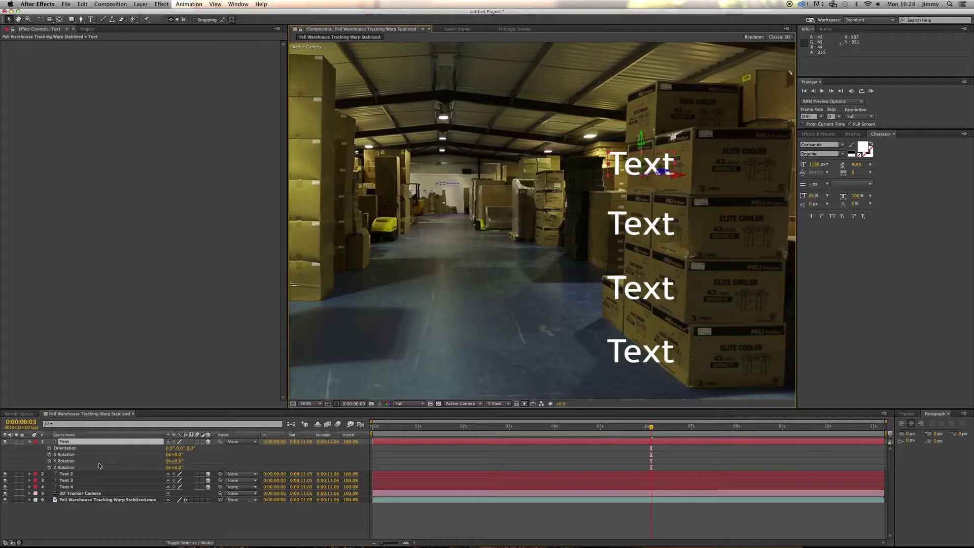
{"action": "left_click_drag", "start_coordinate": [178, 462], "coordinate": [191, 469]}
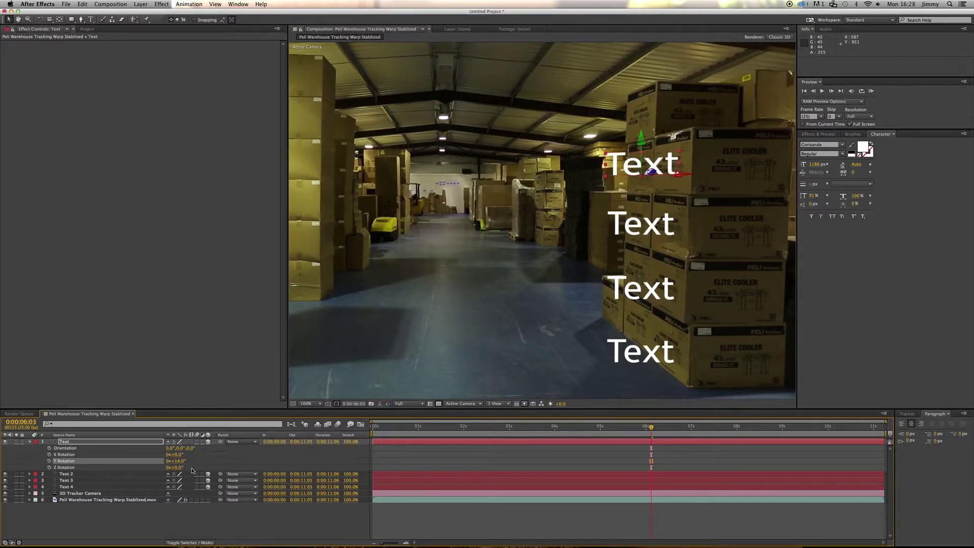
{"action": "key", "text": "super+z"}
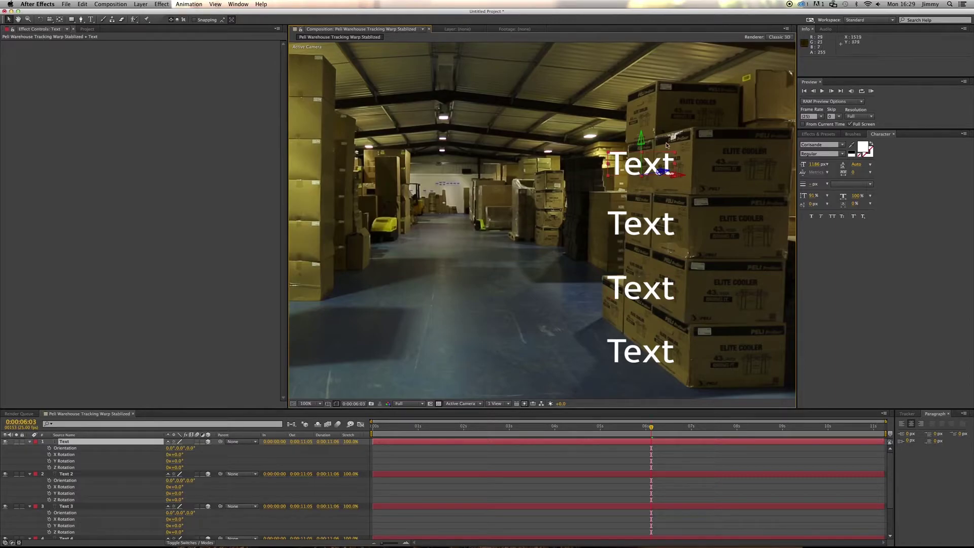
- Set the X Anchor Point of all four text layers to 1085.0 and move them along X so the Text layer sits at 15890.8
{"action": "scroll", "coordinate": [99, 456], "scroll_direction": "down", "scroll_amount": 5}
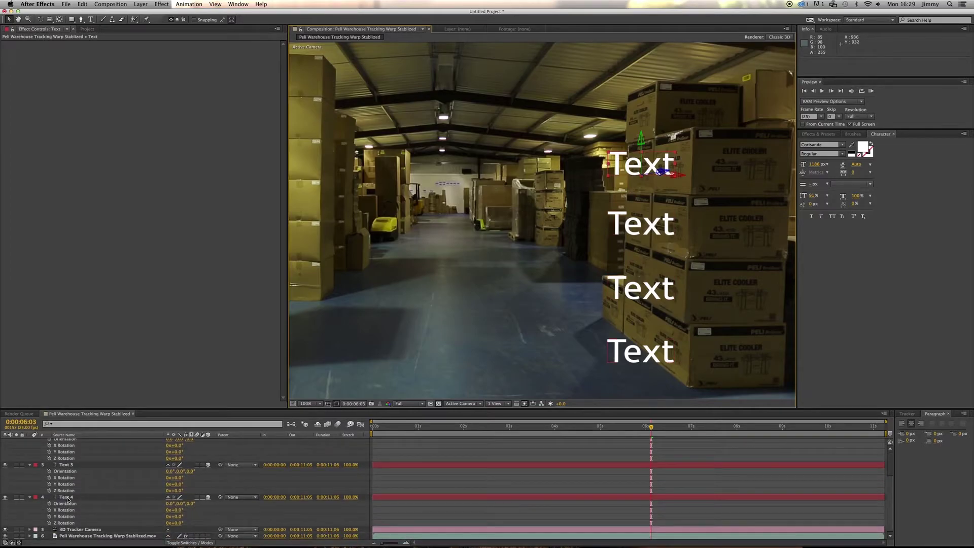
{"action": "left_click", "coordinate": [68, 499], "text": "shift"}
{"action": "scroll", "coordinate": [91, 462], "scroll_direction": "up", "scroll_amount": 4}
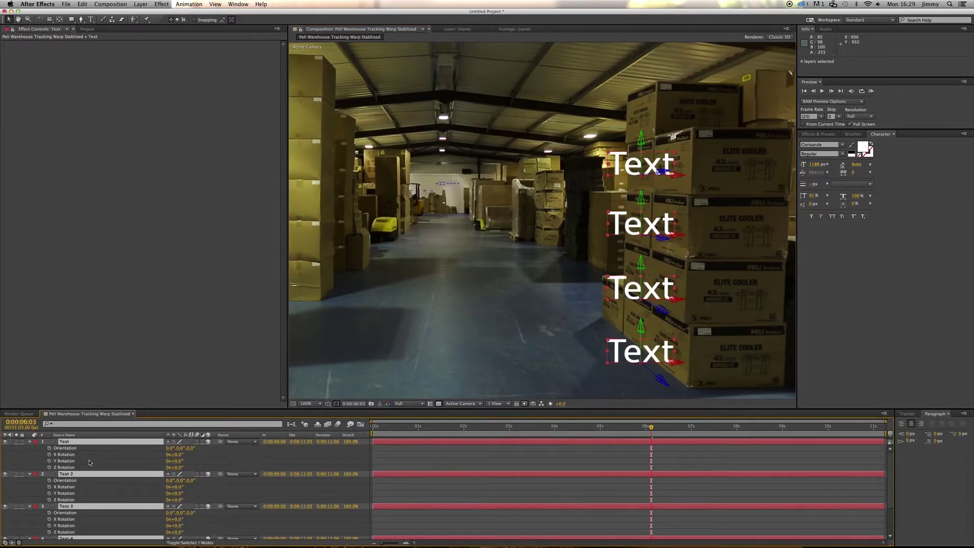
{"action": "key", "text": "a"}
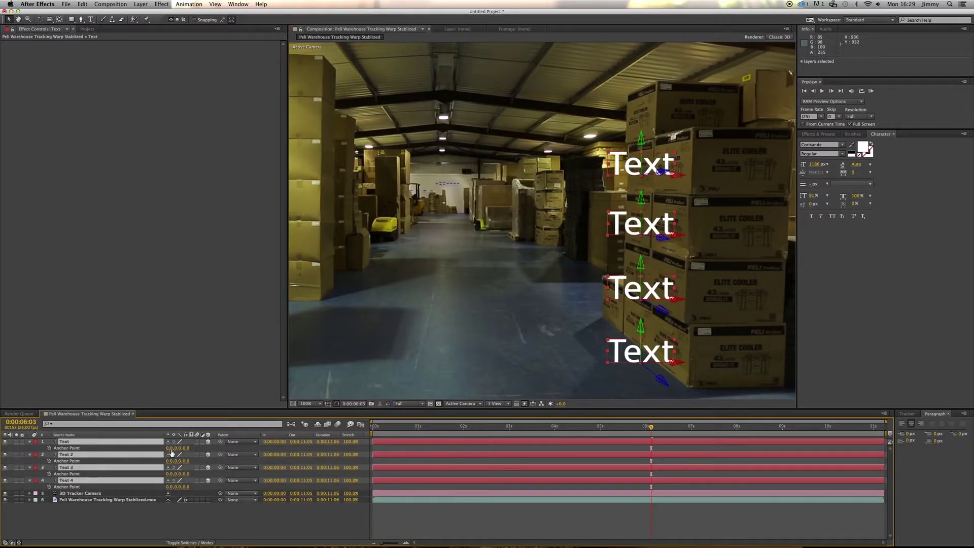
{"action": "left_click_drag", "start_coordinate": [169, 447], "coordinate": [187, 451]}
{"action": "key", "text": "super+z"}
{"action": "key", "text": "super+z"}
{"action": "key", "text": "super+z"}
{"action": "left_click_drag", "start_coordinate": [169, 449], "coordinate": [578, 455]}
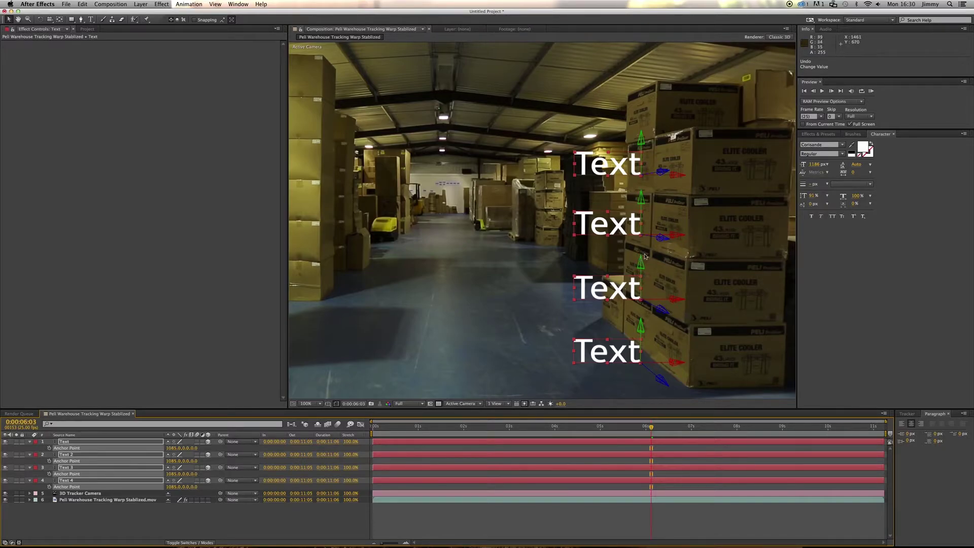
{"action": "left_click_drag", "start_coordinate": [677, 177], "coordinate": [776, 179]}
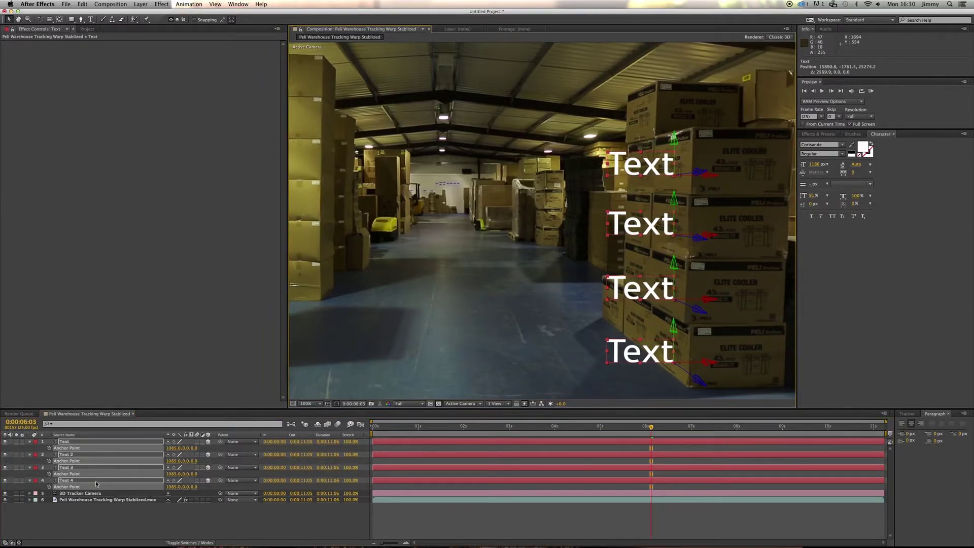
- Keyframe the Y Rotation of all four text layers at 92° at 0:00:00:16
{"action": "key", "text": "r"}
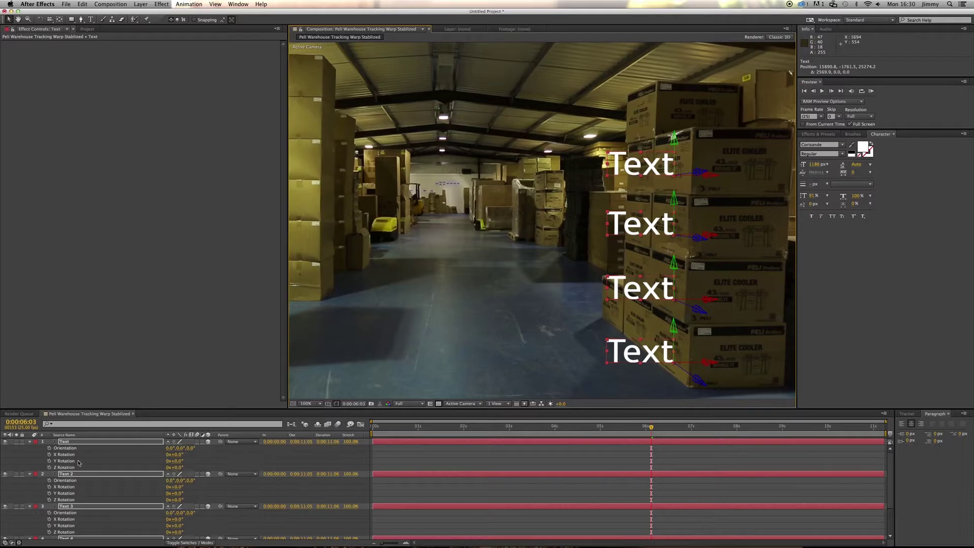
{"action": "mouse_move", "coordinate": [180, 461]}
{"action": "left_mouse_down"}
{"action": "mouse_move", "coordinate": [215, 462]}
{"action": "mouse_move", "coordinate": [181, 462]}
{"action": "left_mouse_up"}
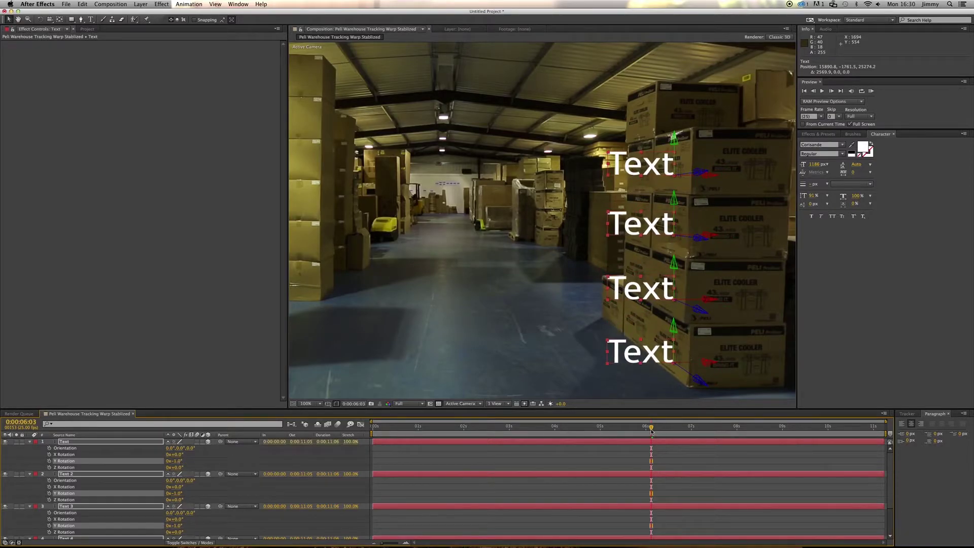
{"action": "left_click_drag", "start_coordinate": [654, 429], "coordinate": [403, 433]}
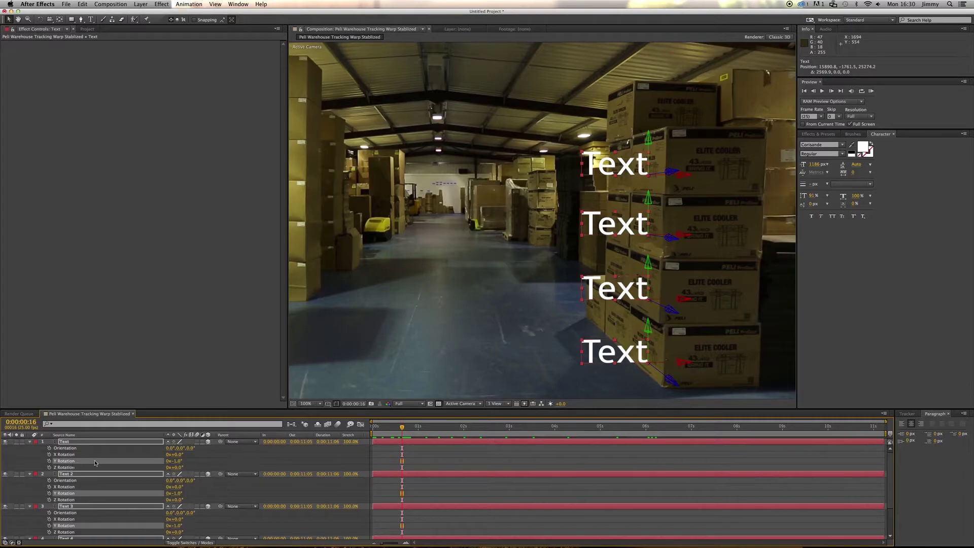
{"action": "left_click", "coordinate": [49, 460]}
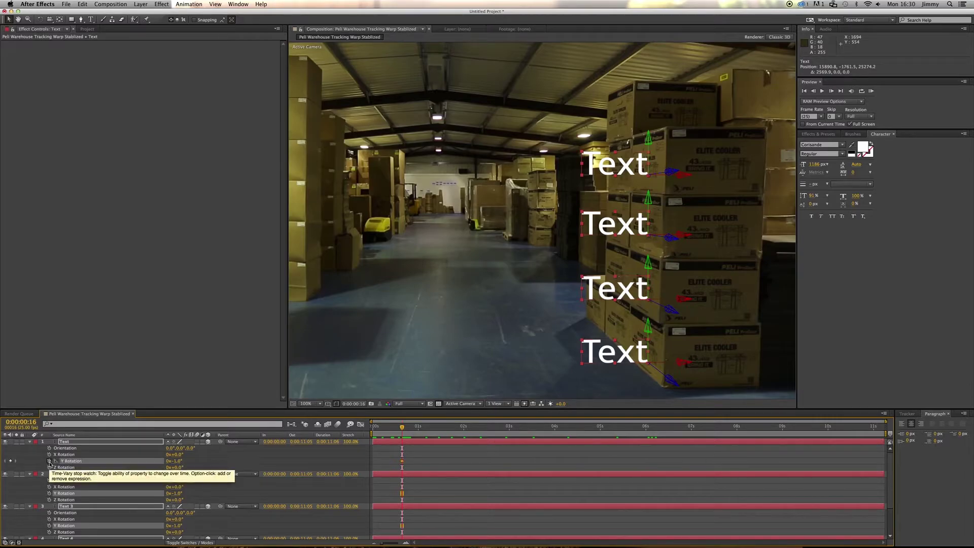
{"action": "left_click_drag", "start_coordinate": [179, 462], "coordinate": [216, 462]}
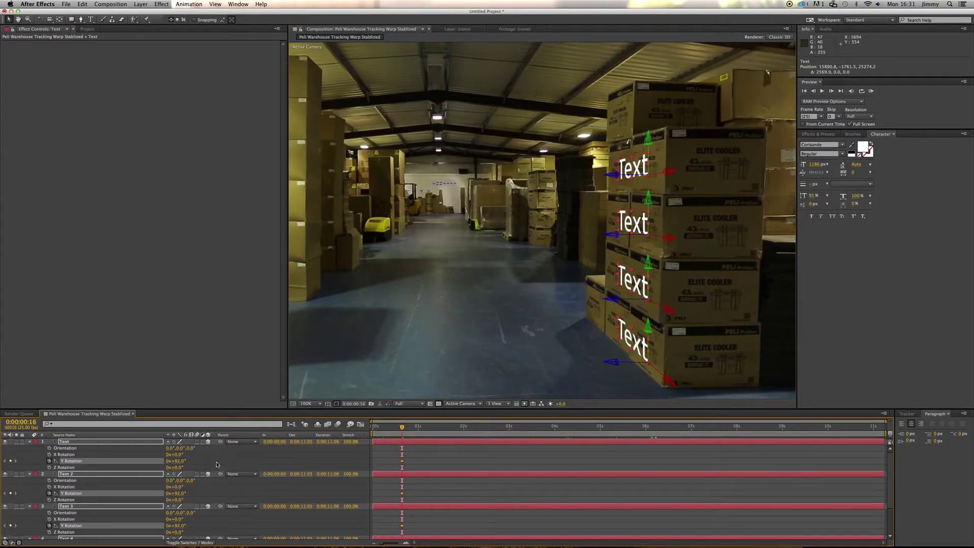
- Keyframe the four text layers' Y Rotation at 0° at 0:00:02:07, and scrub back to 0:00:00:16 to check the swing
{"action": "left_click_drag", "start_coordinate": [402, 427], "coordinate": [476, 434]}
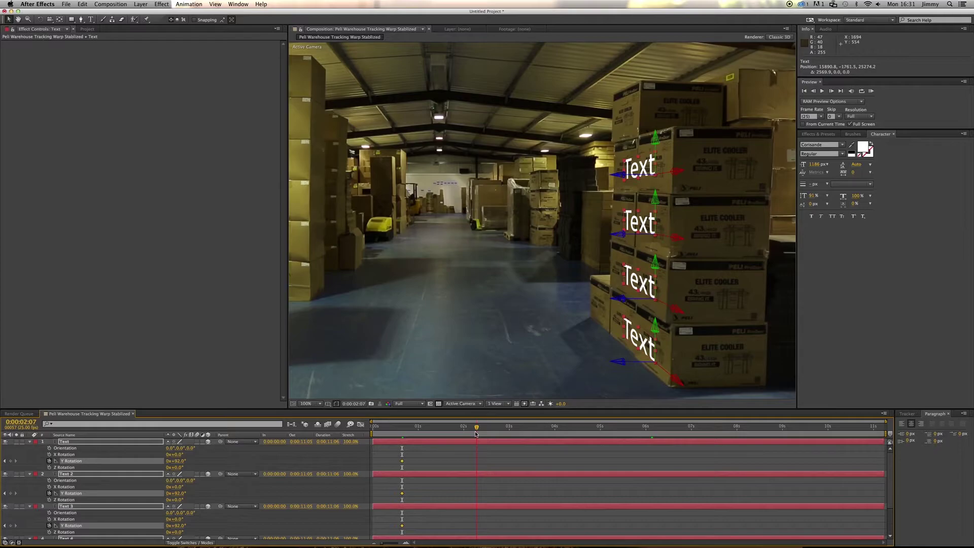
{"action": "left_click_drag", "start_coordinate": [180, 466], "coordinate": [152, 469]}
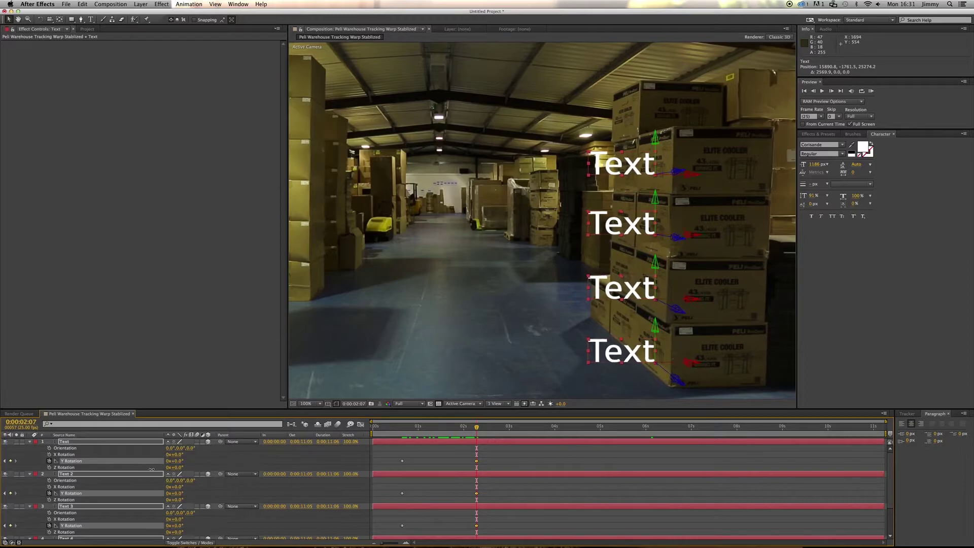
{"action": "left_click", "coordinate": [508, 455]}
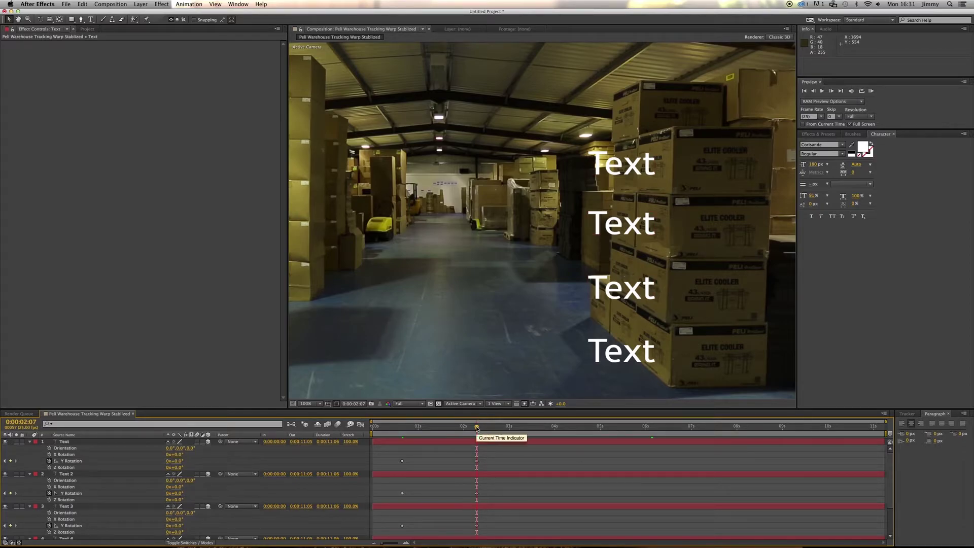
{"action": "left_click_drag", "start_coordinate": [476, 428], "coordinate": [402, 429]}
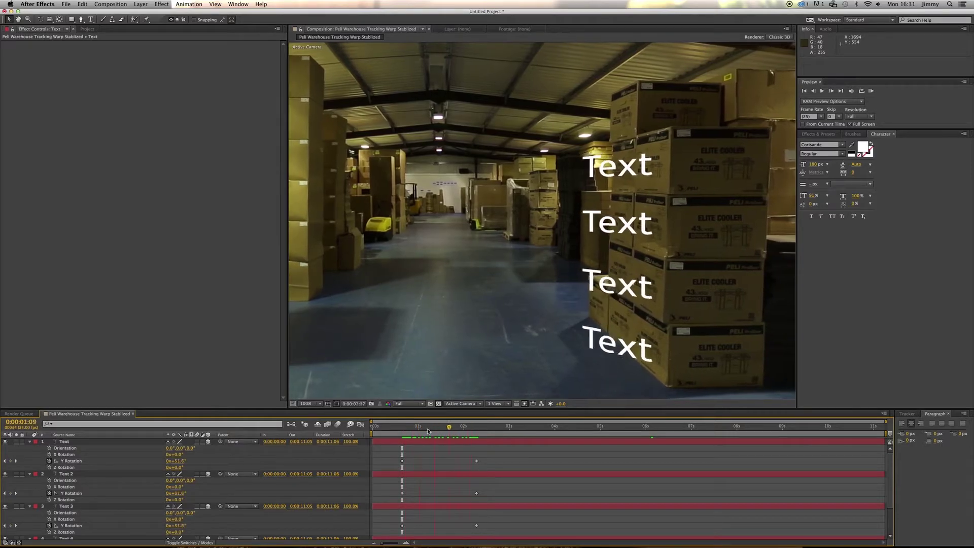
{"action": "mouse_move", "coordinate": [401, 432]}
{"action": "left_mouse_down"}
{"action": "mouse_move", "coordinate": [460, 435]}
{"action": "mouse_move", "coordinate": [393, 435]}
{"action": "mouse_move", "coordinate": [447, 437]}
{"action": "mouse_move", "coordinate": [402, 447]}
{"action": "left_mouse_up"}
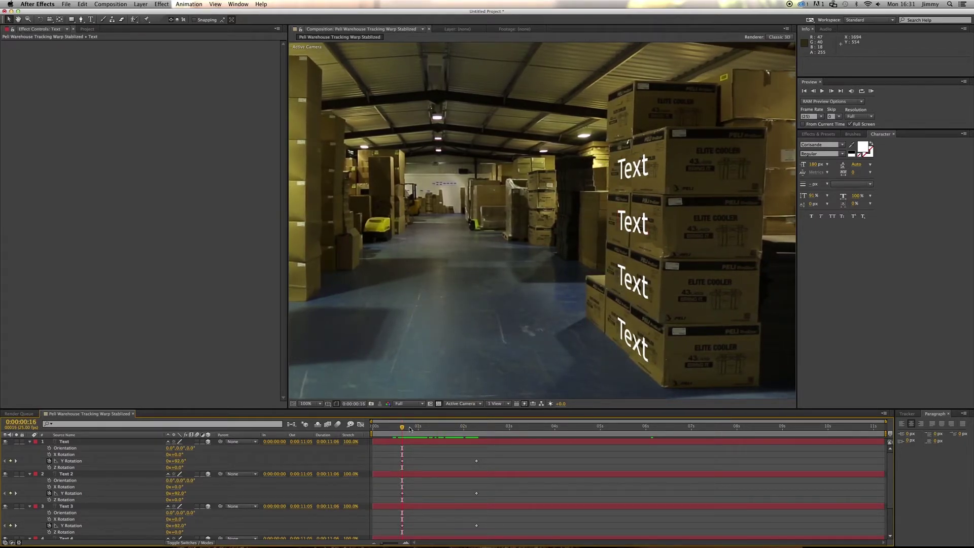
- Keyframe the Opacity of all four text layers at 0% at 0:00:00:16
{"action": "left_click", "coordinate": [101, 441]}
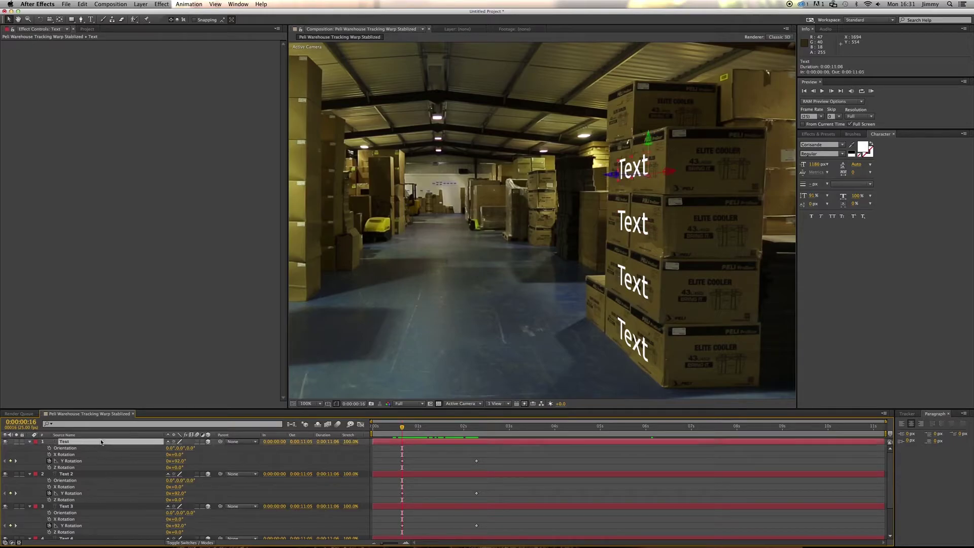
{"action": "left_click", "coordinate": [77, 539], "text": "shift"}
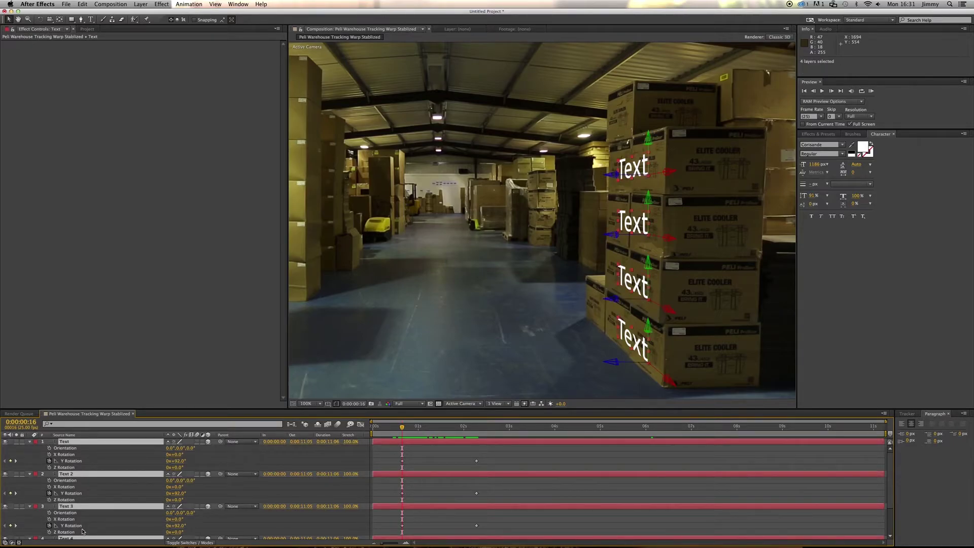
{"action": "key", "text": "t"}
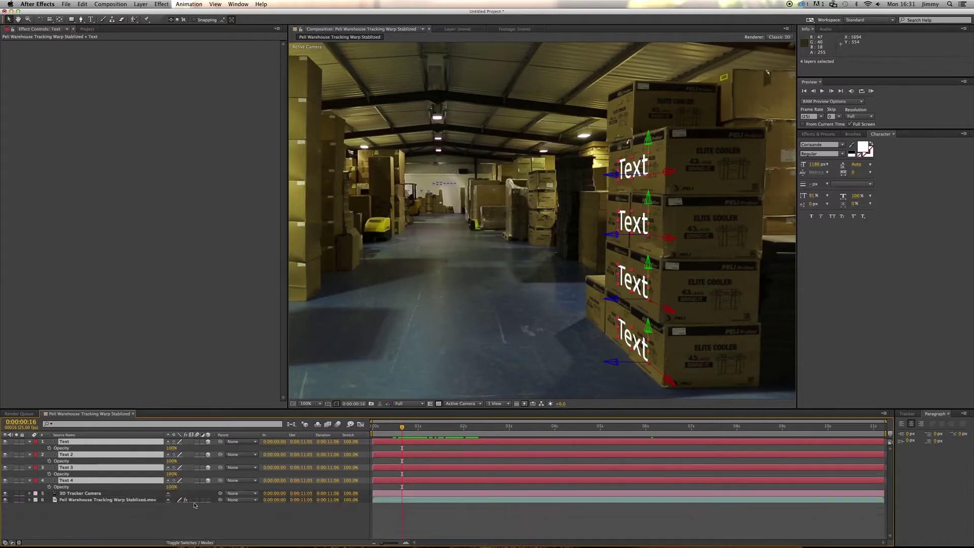
{"action": "left_click", "coordinate": [50, 449]}
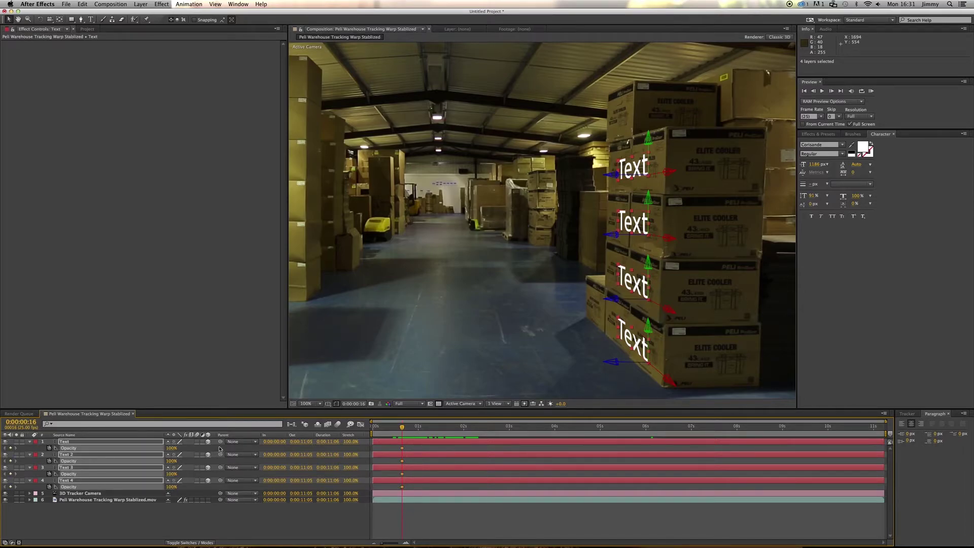
{"action": "left_click", "coordinate": [172, 449]}
{"action": "type", "text": "0"}
{"action": "key", "text": "Return"}
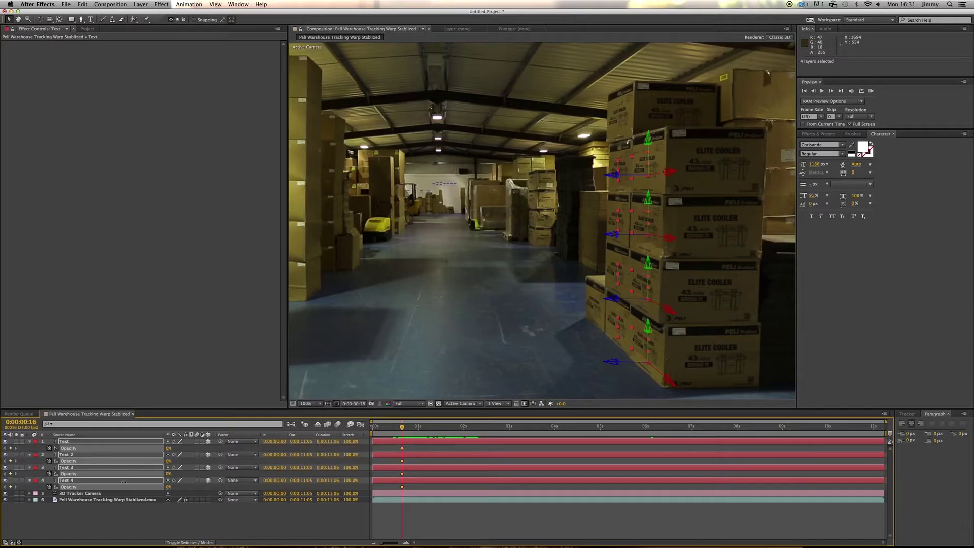
- Keyframe the Opacity of all four text layers at 100% at 0:00:02:07, aligned with the second Y Rotation keyframes
{"action": "left_click_drag", "start_coordinate": [403, 427], "coordinate": [476, 434]}
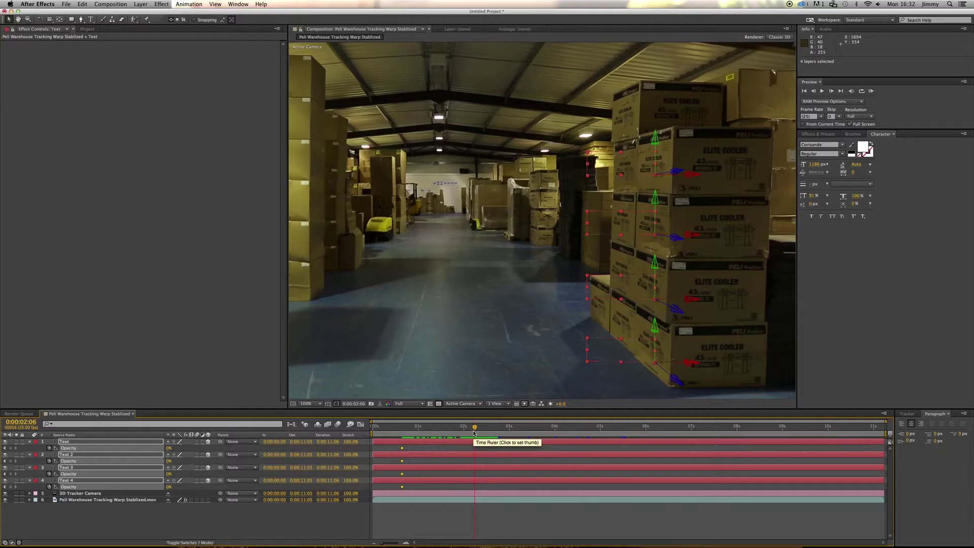
{"action": "key", "text": "shift+r"}
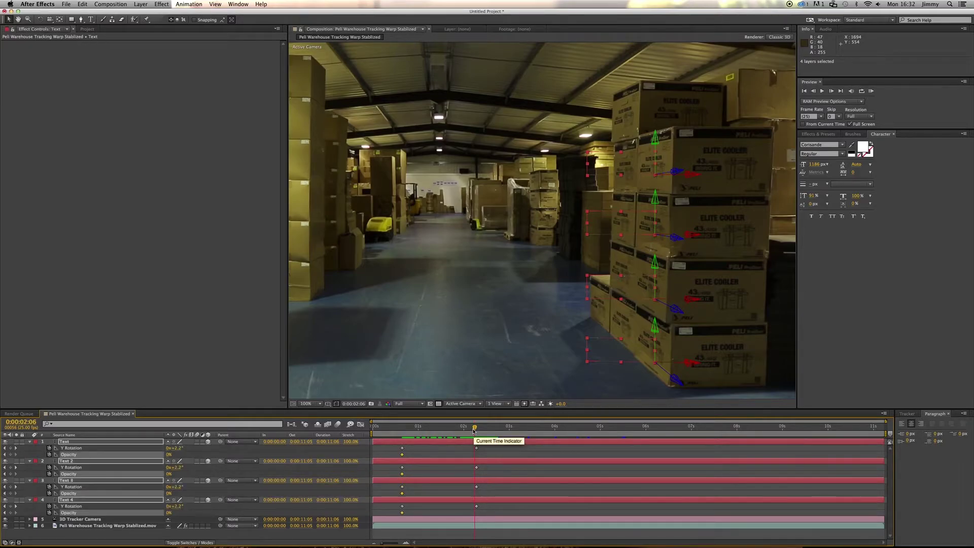
{"action": "left_click_drag", "start_coordinate": [473, 431], "coordinate": [477, 431]}
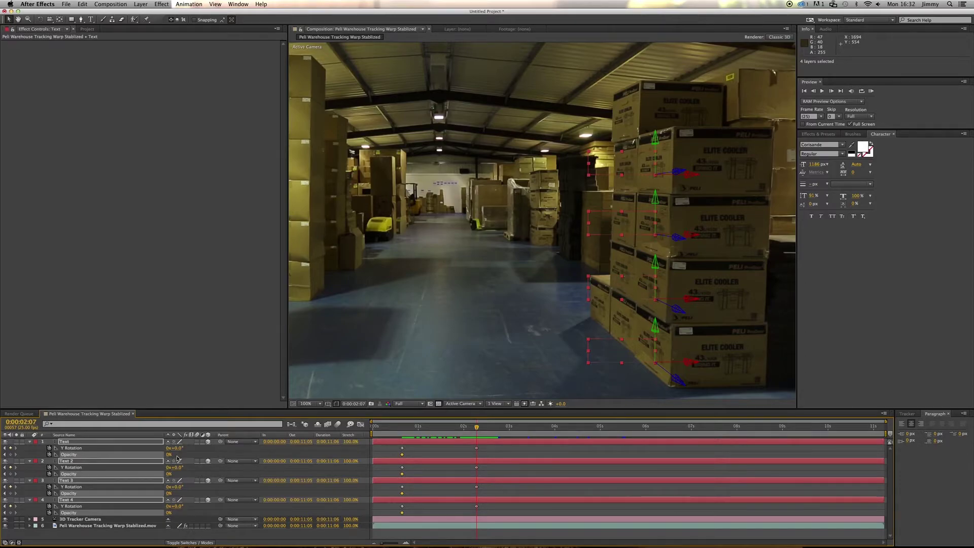
{"action": "left_click_drag", "start_coordinate": [168, 455], "coordinate": [217, 455]}
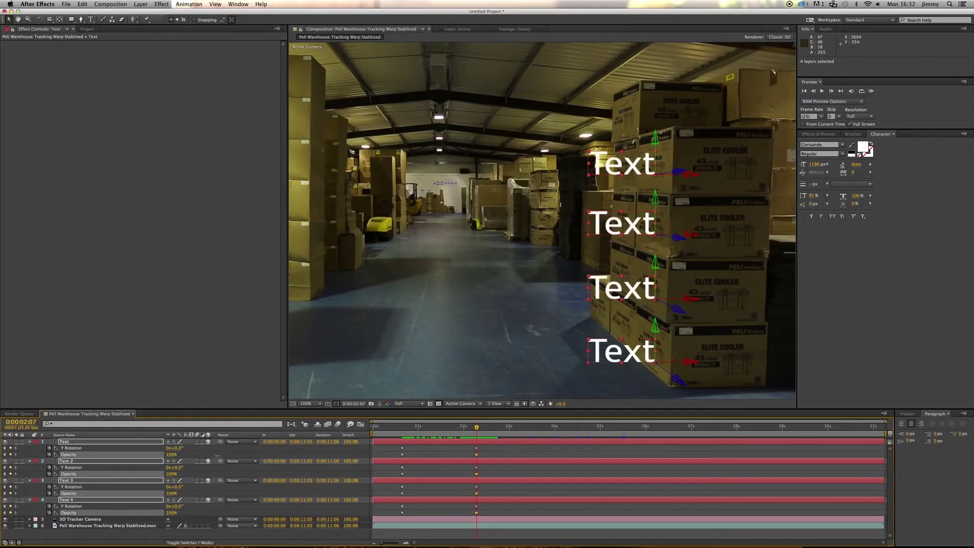
- Check the first text layer's Y Rotation and Opacity keyframes at 0:00:00:16 and 0:00:02:07
{"action": "left_click", "coordinate": [553, 451]}
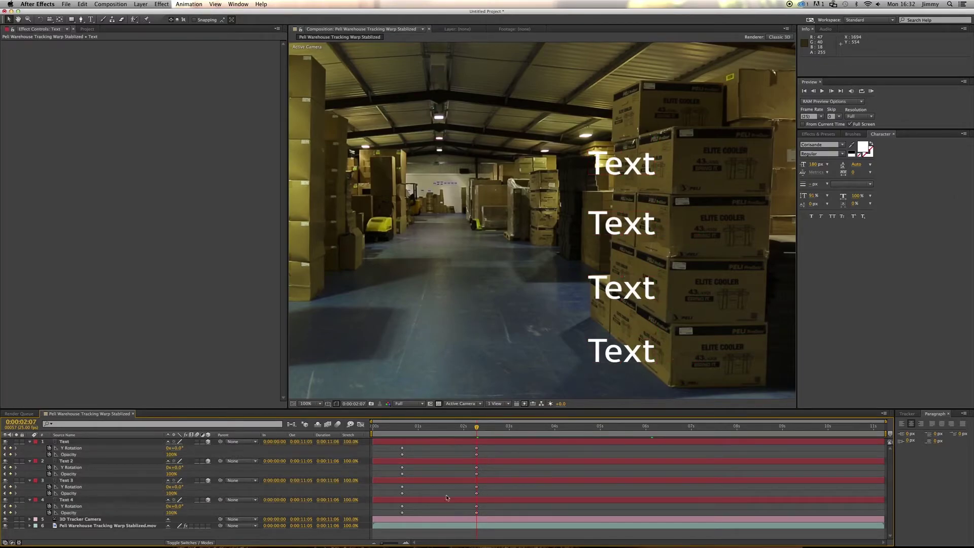
{"action": "left_click", "coordinate": [402, 428]}
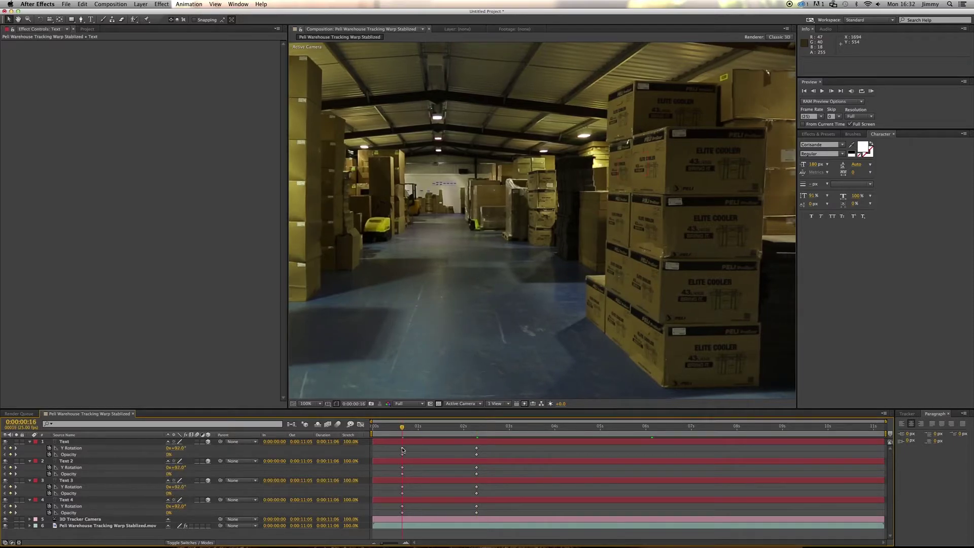
{"action": "left_click", "coordinate": [402, 449]}
{"action": "left_click", "coordinate": [402, 454]}
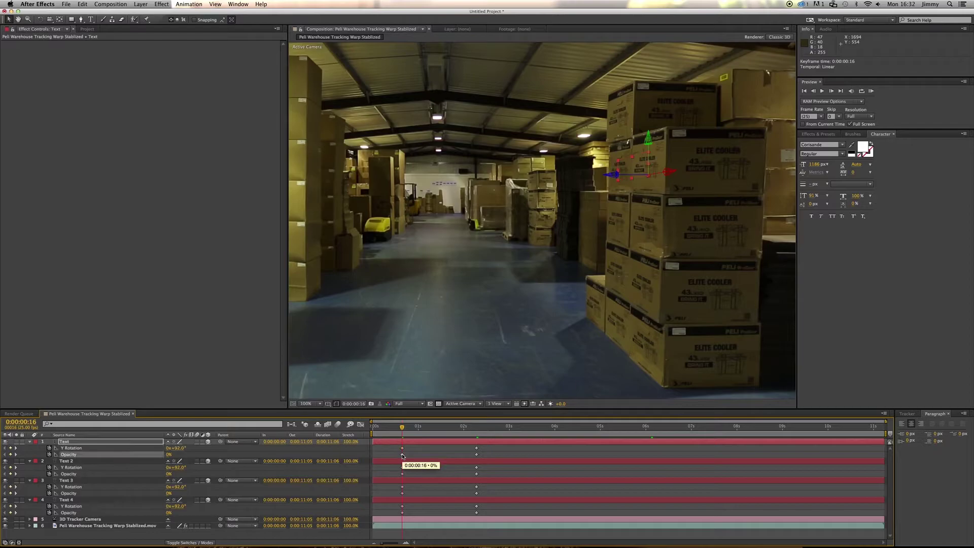
{"action": "left_click", "coordinate": [477, 429]}
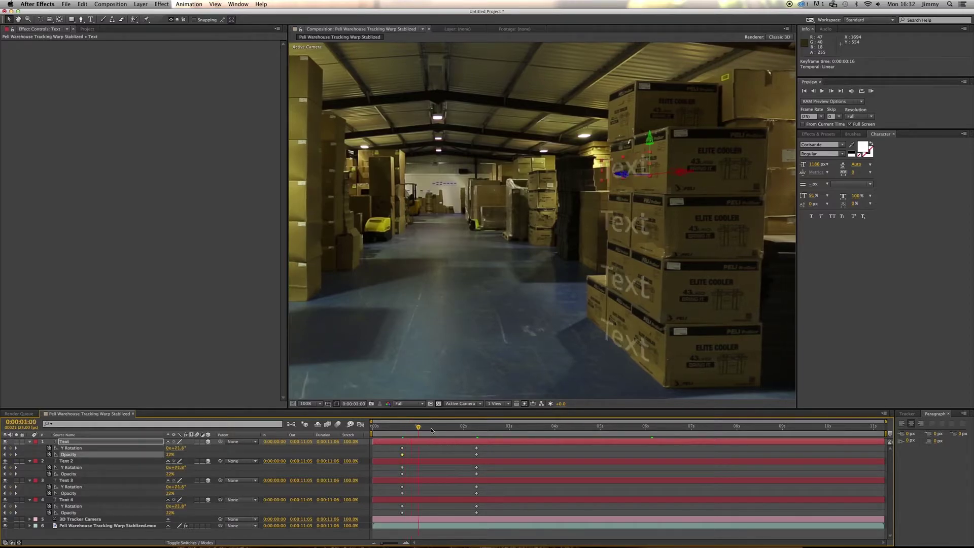
{"action": "left_click", "coordinate": [477, 449]}
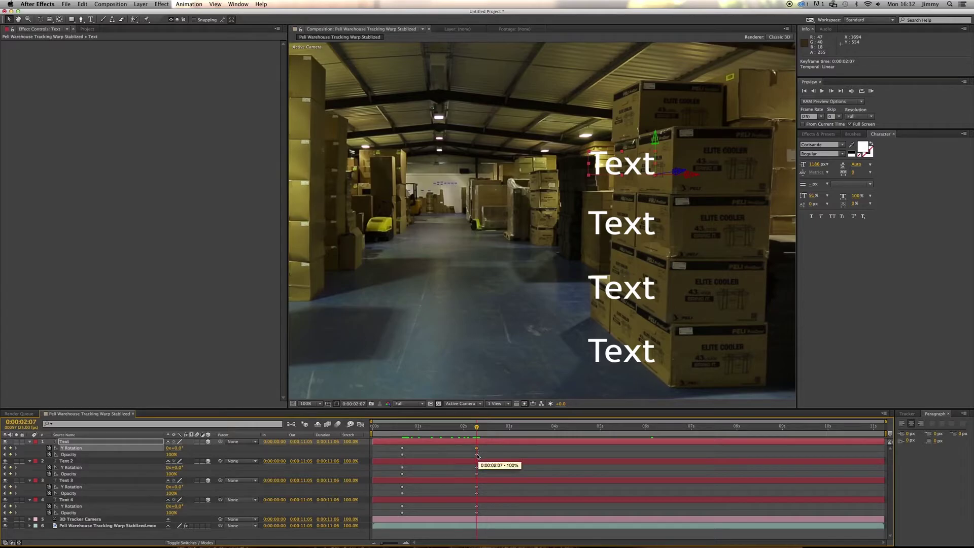
{"action": "left_click", "coordinate": [477, 454]}
- Preview the swing-out and fade-in of the four text layers, and return to 0:00:02:07
{"action": "left_click", "coordinate": [453, 428]}
{"action": "key", "text": "KP_0"}
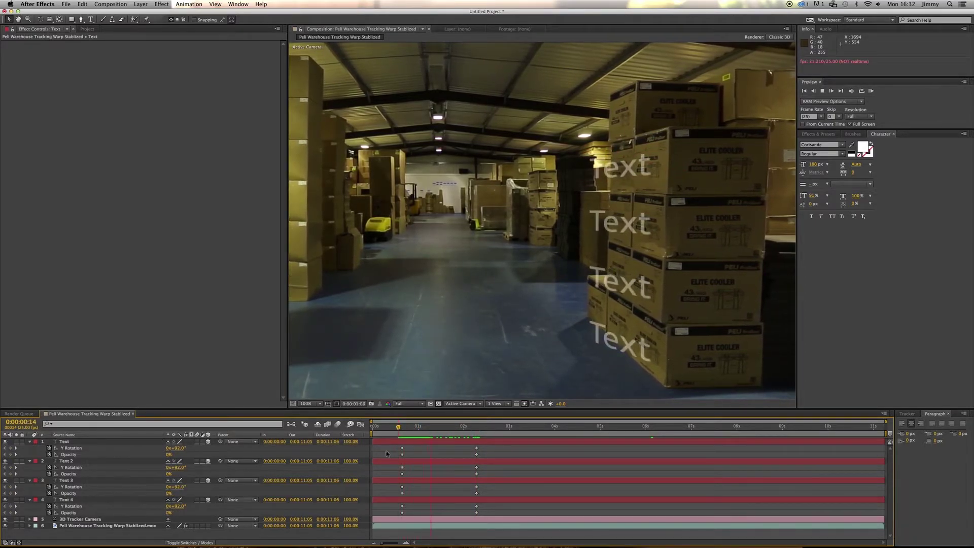
{"action": "key", "text": "space"}
{"action": "mouse_move", "coordinate": [463, 428]}
{"action": "left_mouse_down"}
{"action": "mouse_move", "coordinate": [400, 426]}
{"action": "mouse_move", "coordinate": [476, 422]}
{"action": "left_mouse_up"}
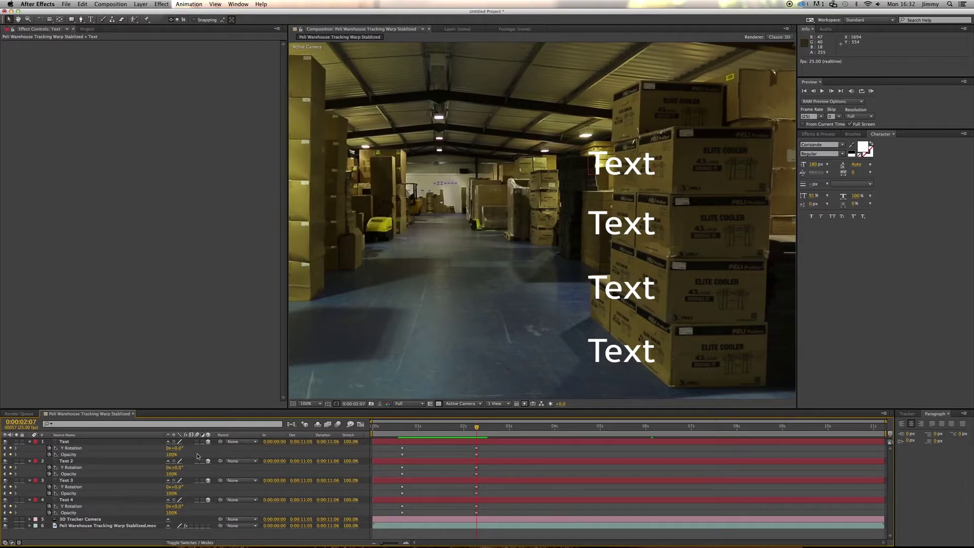
- Set the temporal interpolation of the first text layer's Y Rotation keyframe at 0:00:02:07 to Bezier
{"action": "left_click", "coordinate": [80, 448]}
{"action": "left_click", "coordinate": [477, 449]}
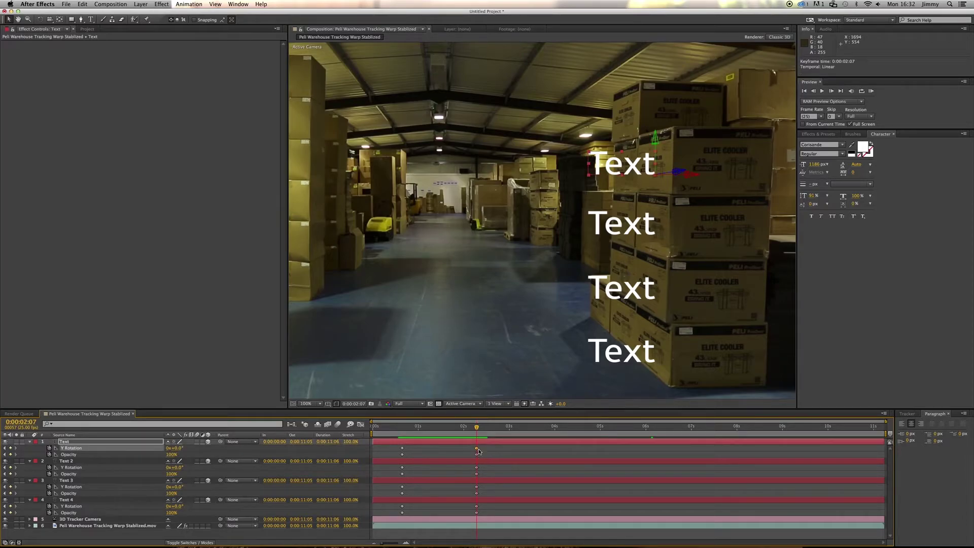
{"action": "right_click", "coordinate": [478, 449]}
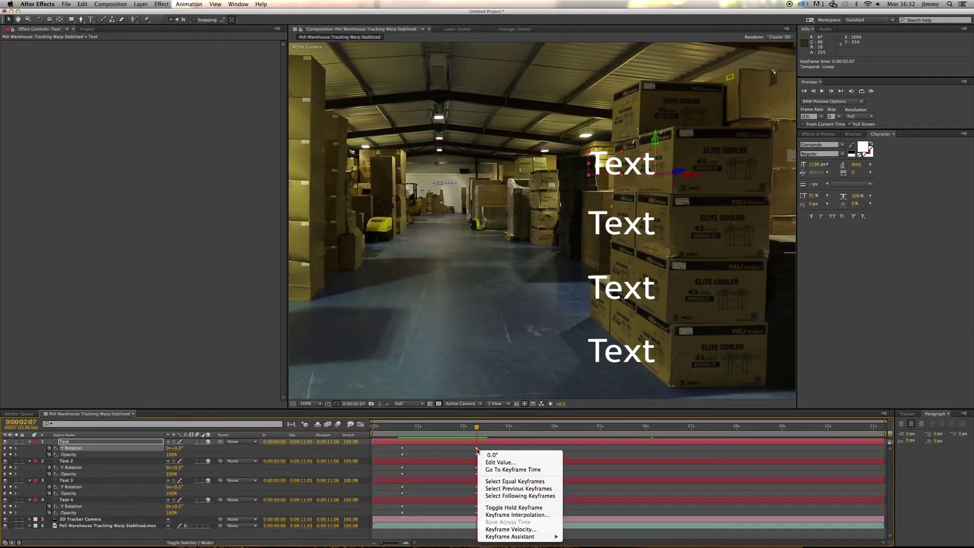
{"action": "left_click", "coordinate": [517, 515]}
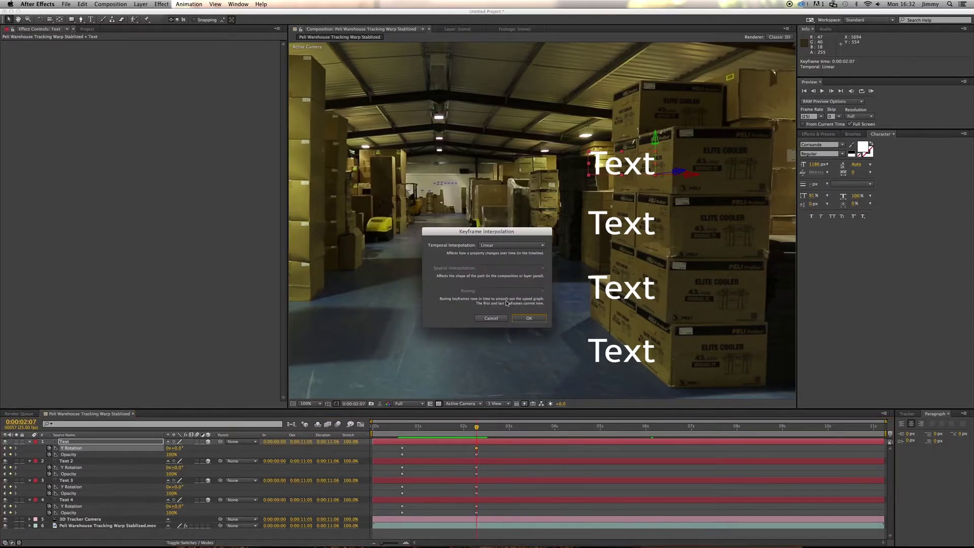
{"action": "left_click", "coordinate": [504, 245]}
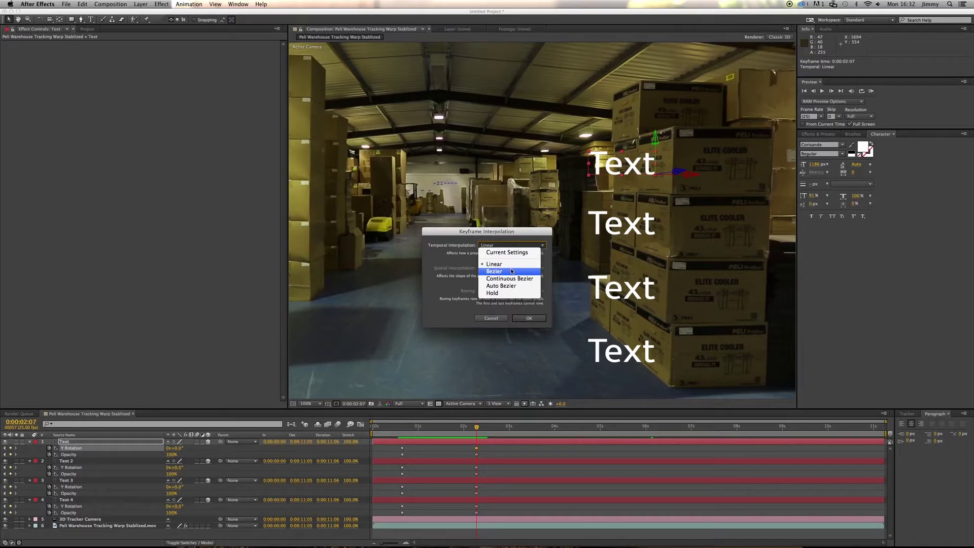
{"action": "left_click", "coordinate": [512, 272]}
{"action": "left_click", "coordinate": [528, 318]}
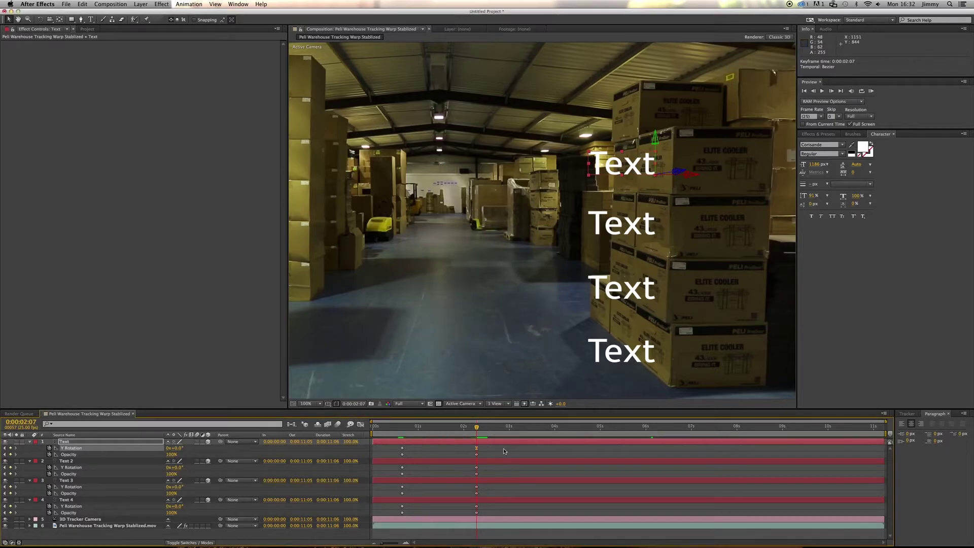
- Preview the first text layer's Bezier rotation against the other labels from 0:00:00:16
{"action": "left_click_drag", "start_coordinate": [476, 427], "coordinate": [403, 427]}
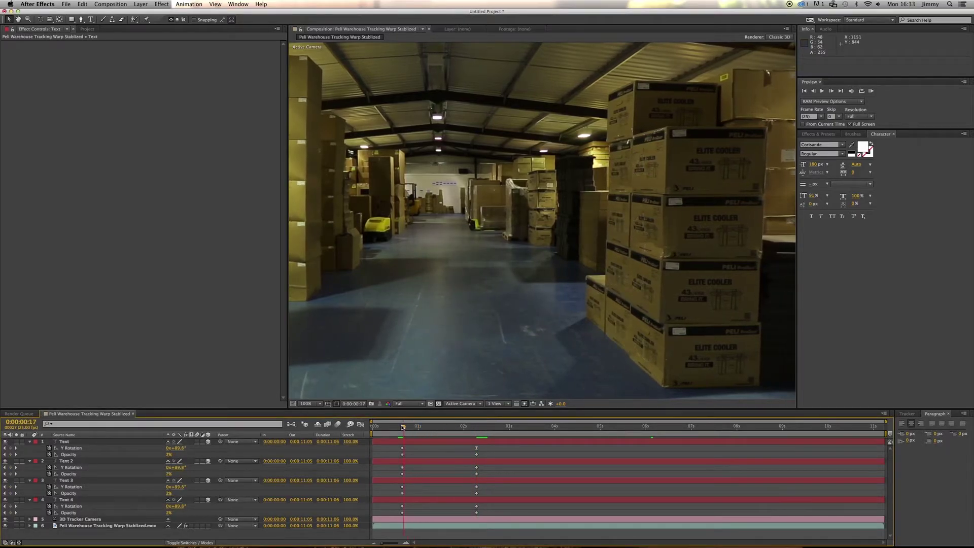
{"action": "key", "text": "KP_0"}
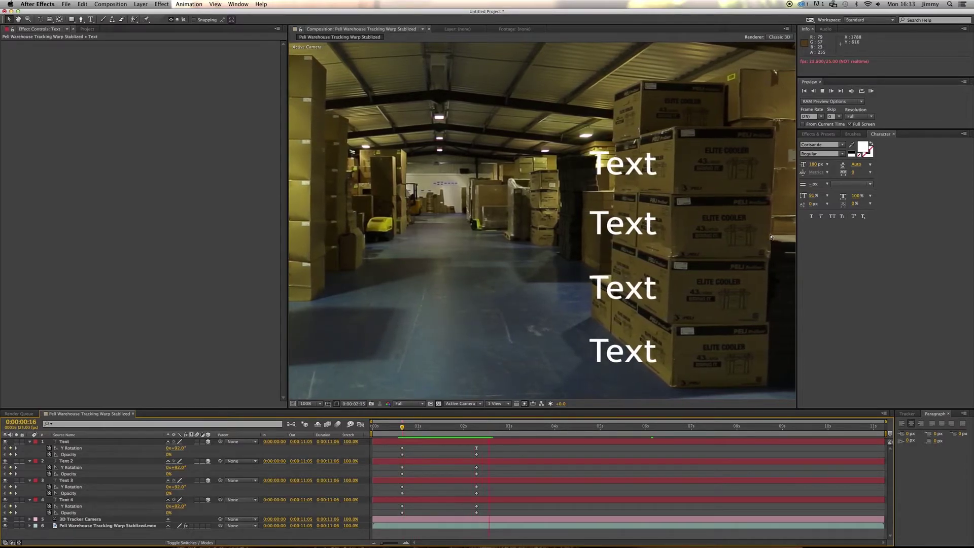
{"action": "left_click", "coordinate": [402, 431]}
{"action": "key", "text": "KP_0"}
{"action": "left_click_drag", "start_coordinate": [441, 434], "coordinate": [480, 433]}
- Ease the first text layer's Y Rotation into its end keyframe by pulling out the horizontal Bezier handle in the Graph Editor
{"action": "left_click", "coordinate": [78, 448]}
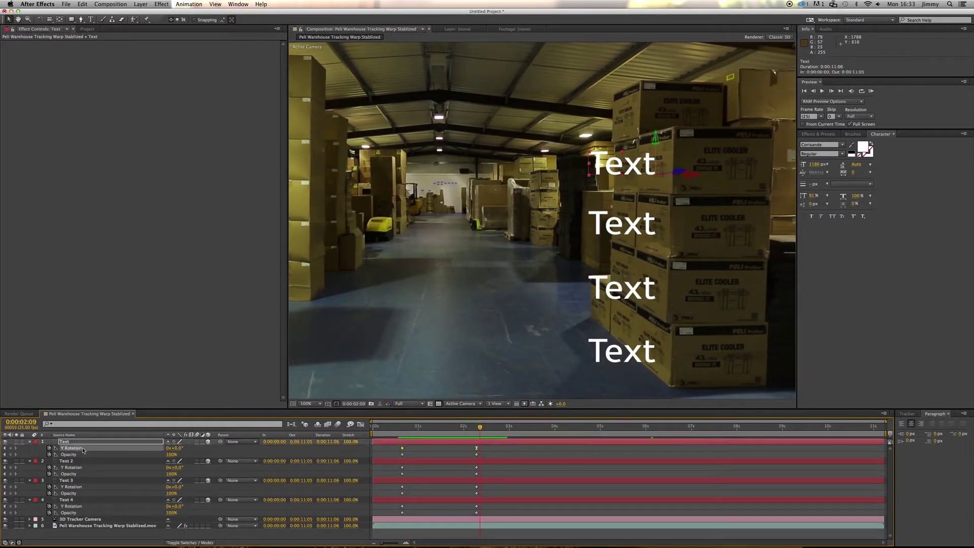
{"action": "left_click", "coordinate": [361, 425]}
{"action": "left_click_drag", "start_coordinate": [477, 521], "coordinate": [434, 521]}
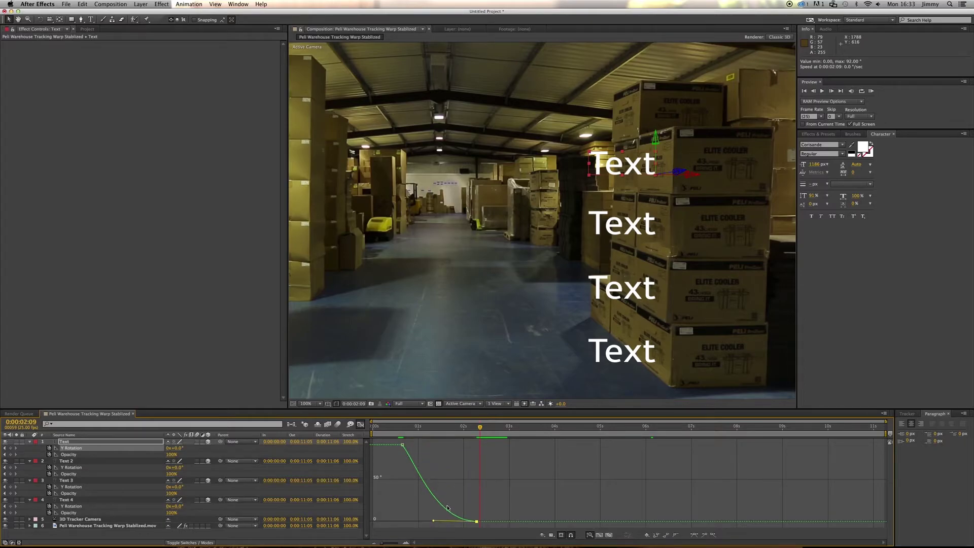
{"action": "left_click", "coordinate": [360, 425]}
- Replay the animation from 0:00:00:16 to compare the first label's eased swing with the three linear ones
{"action": "left_click_drag", "start_coordinate": [480, 428], "coordinate": [402, 429]}
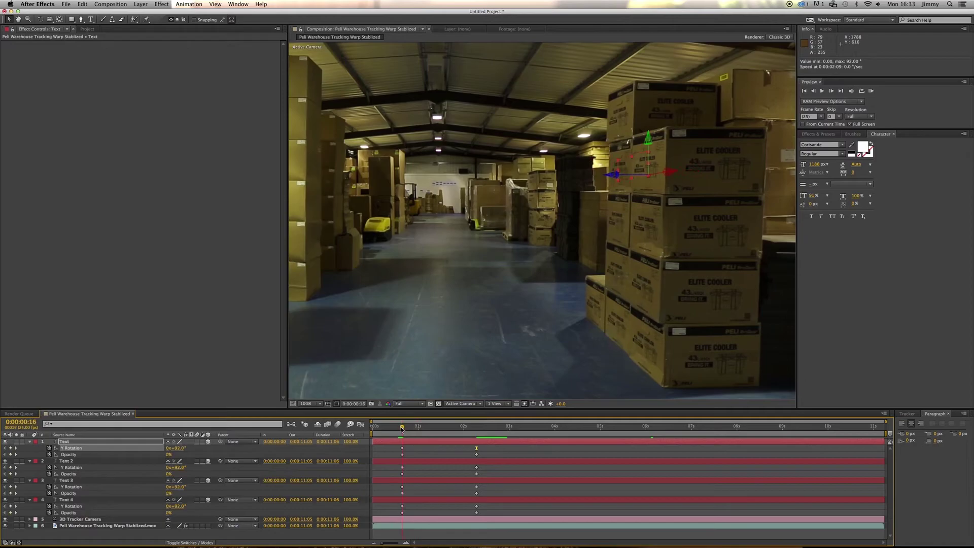
{"action": "left_click", "coordinate": [387, 449]}
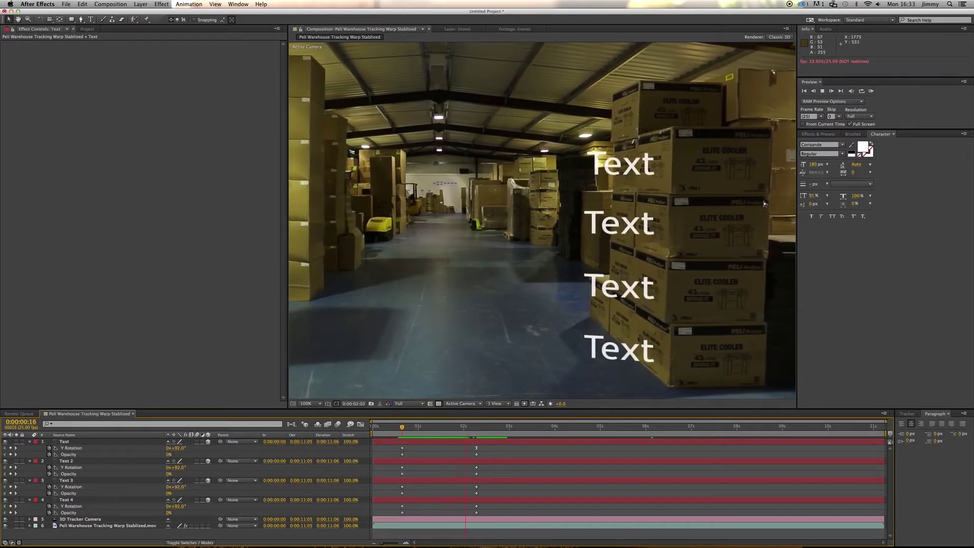
{"action": "key", "text": "space"}
{"action": "left_click", "coordinate": [402, 431]}
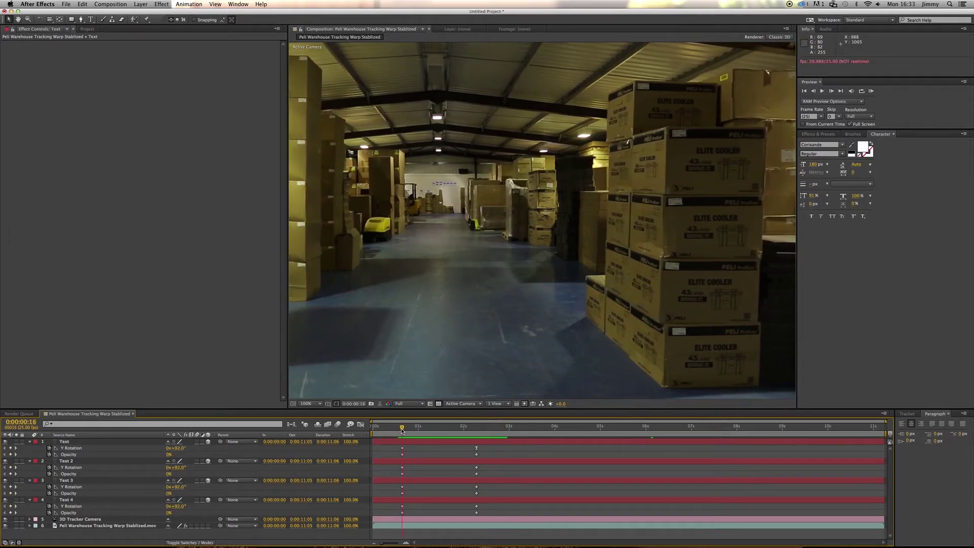
{"action": "key", "text": "space"}
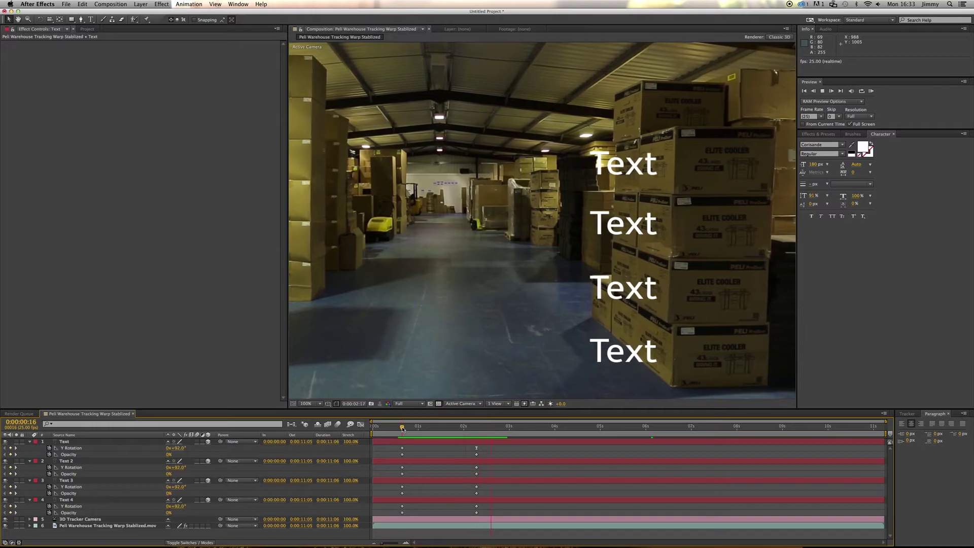
{"action": "key", "text": "space"}
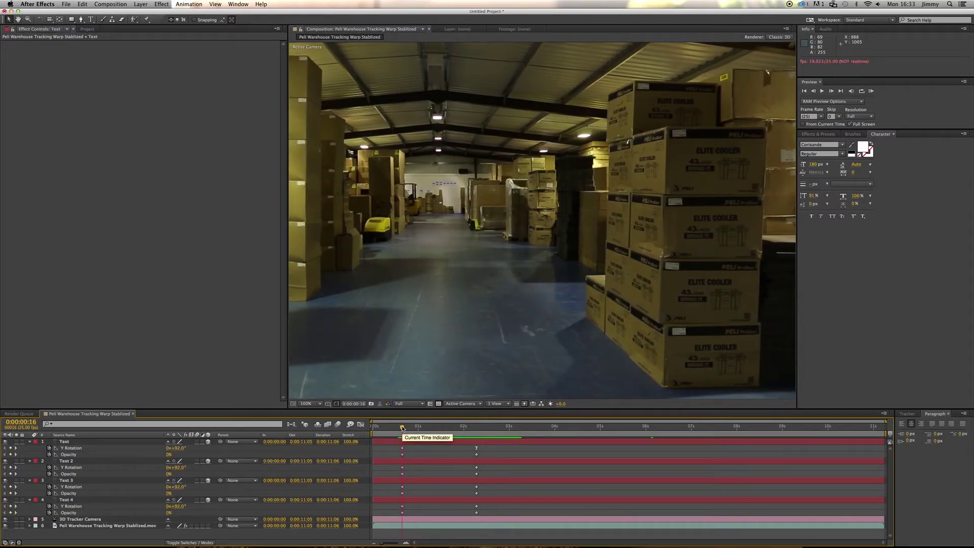
{"action": "key", "text": "space"}
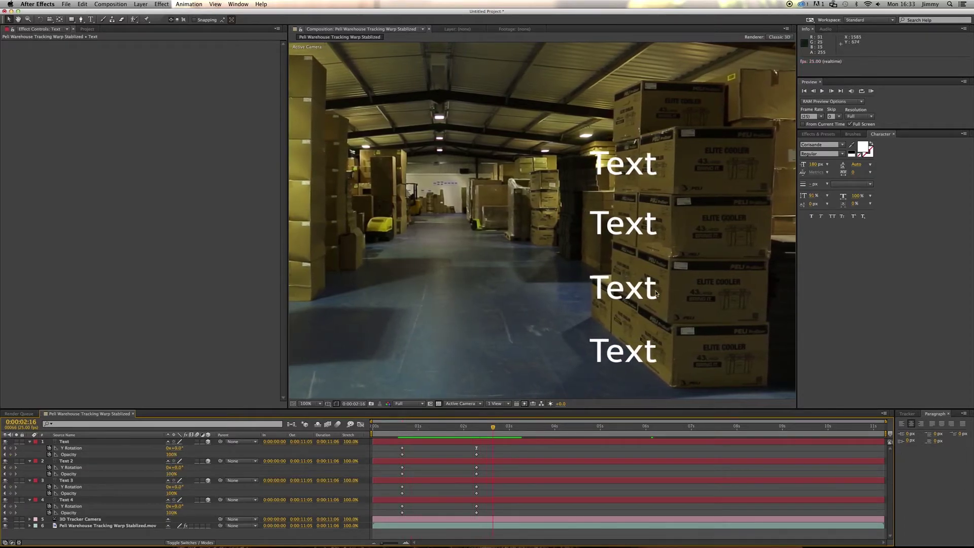
- Switch to Finder, play Peli Warehouse Tracking Warp Stablized 2_2.mov to study the label timing, and return to After Effects
{"action": "mouse_move", "coordinate": [467, 433]}
{"action": "left_mouse_down"}
{"action": "mouse_move", "coordinate": [443, 430]}
{"action": "mouse_move", "coordinate": [473, 431]}
{"action": "mouse_move", "coordinate": [476, 441]}
{"action": "left_mouse_up"}
{"action": "key", "text": "super+Tab"}
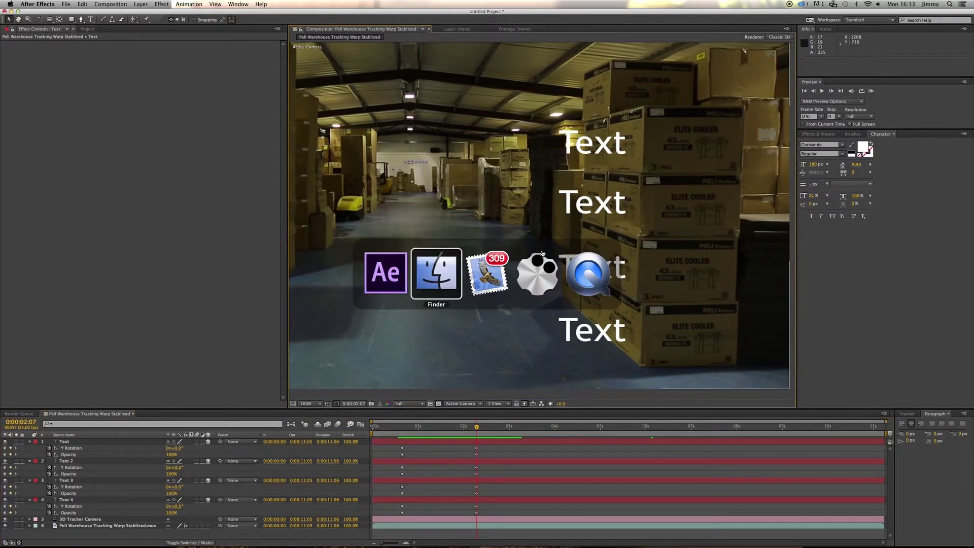
{"action": "key", "text": "space"}
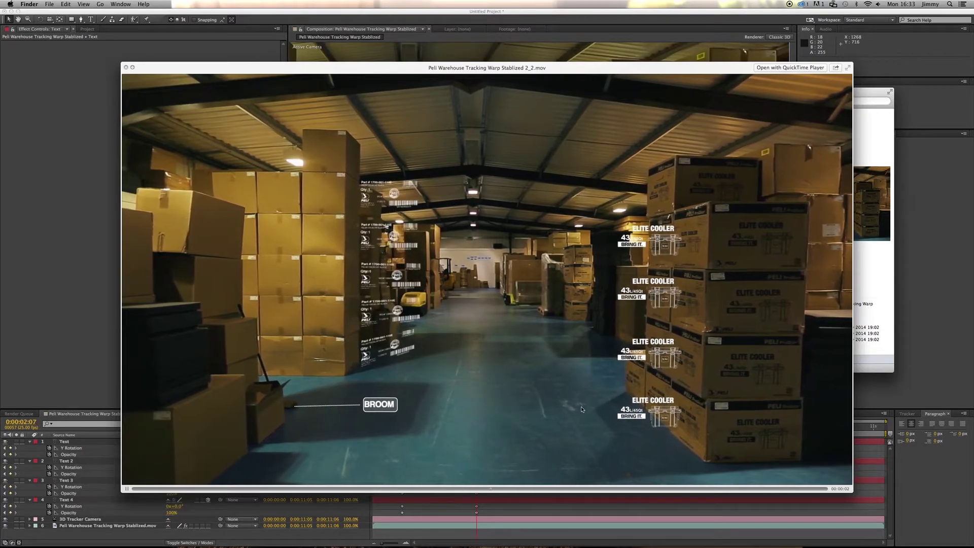
{"action": "key", "text": "space"}
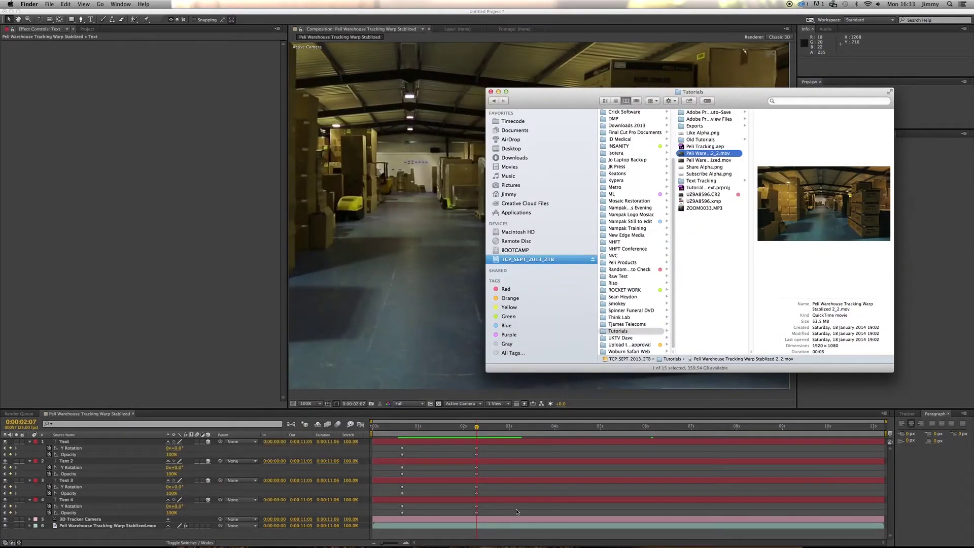
{"action": "key", "text": "super+Tab"}
- Delay the Text 2 layer together with its keyframes so that it starts at 0:00:00:07
{"action": "left_click", "coordinate": [410, 444]}
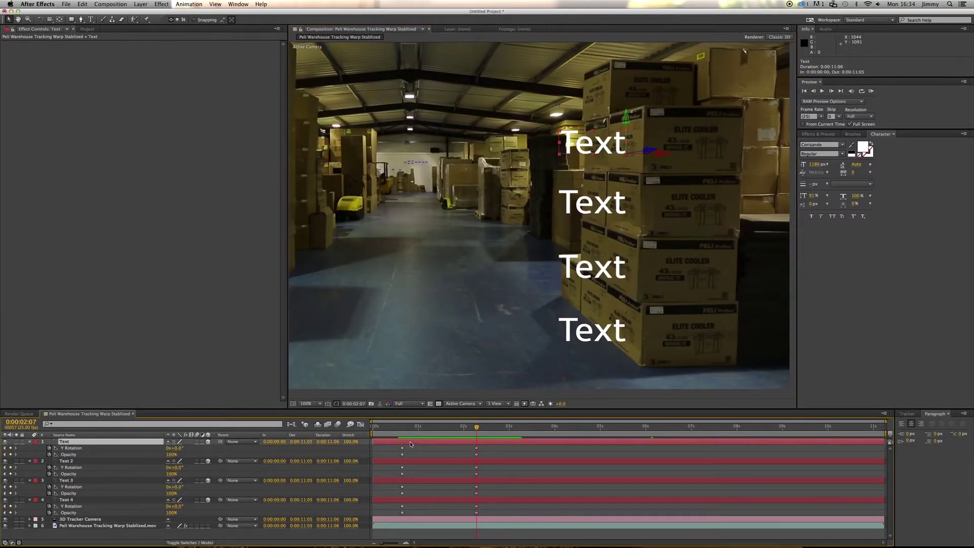
{"action": "left_click", "coordinate": [89, 461]}
{"action": "left_click", "coordinate": [89, 480]}
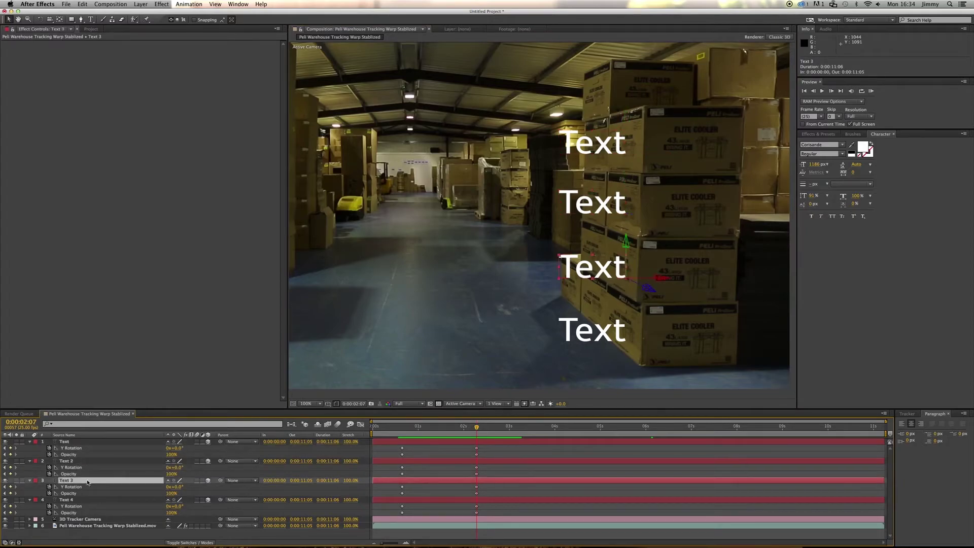
{"action": "left_click", "coordinate": [89, 500]}
{"action": "left_click", "coordinate": [80, 462]}
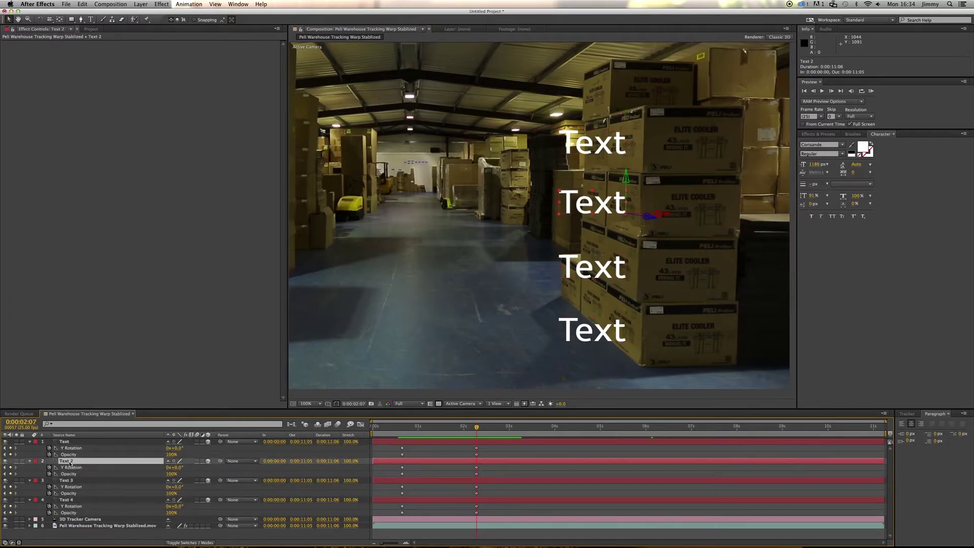
{"action": "left_click_drag", "start_coordinate": [399, 462], "coordinate": [417, 462]}
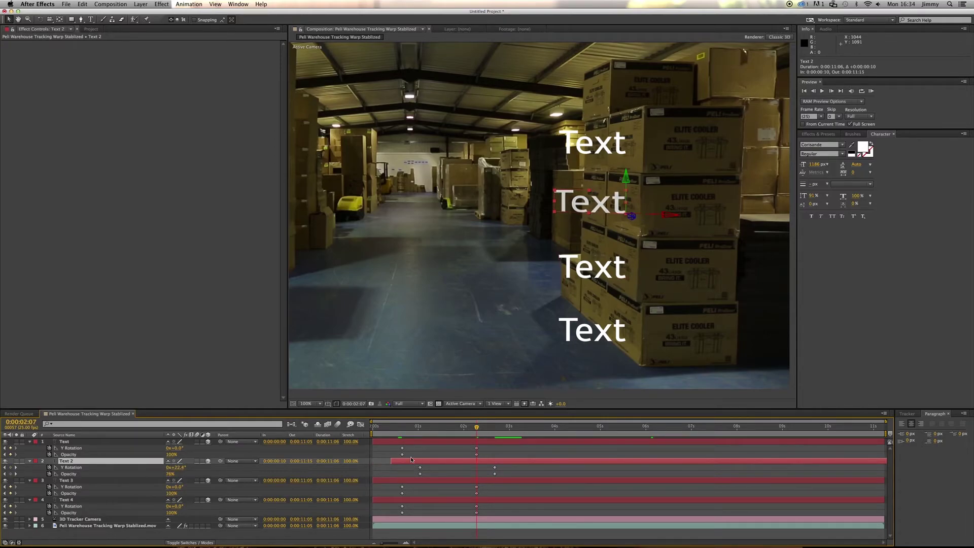
{"action": "left_click", "coordinate": [401, 429]}
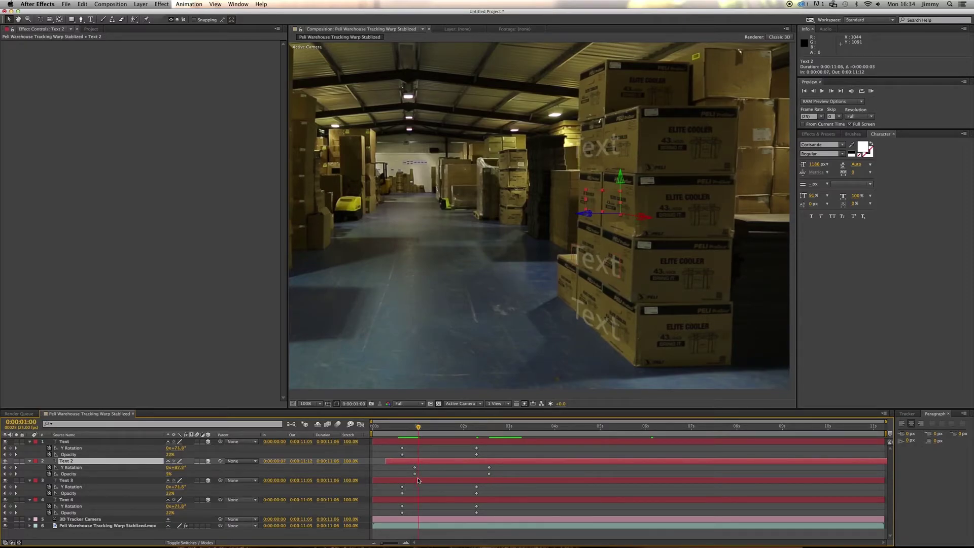
- Delay the Text 3 layer to start at 0:00:00:14 and the Text 4 layer to start at 0:00:00:21
{"action": "left_click_drag", "start_coordinate": [419, 480], "coordinate": [440, 482]}
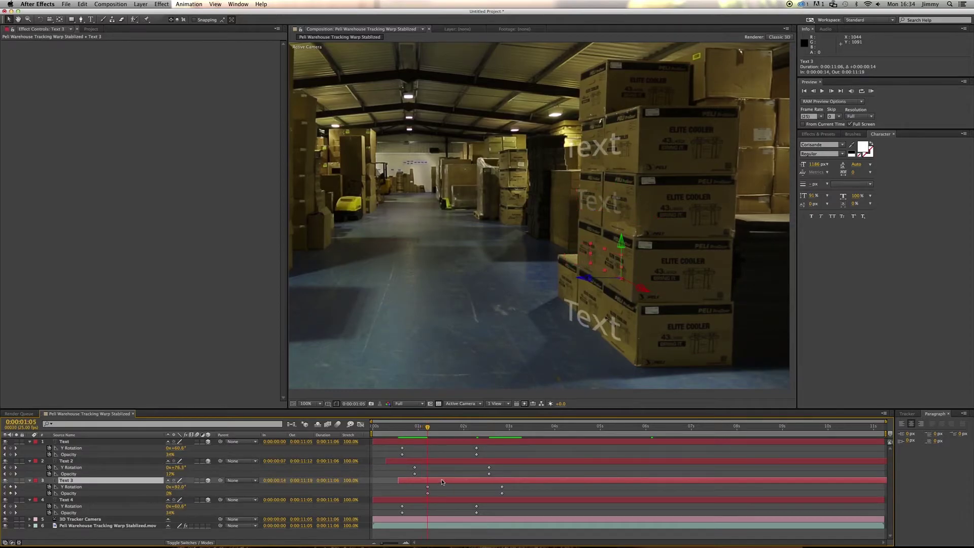
{"action": "left_click_drag", "start_coordinate": [421, 500], "coordinate": [458, 504]}
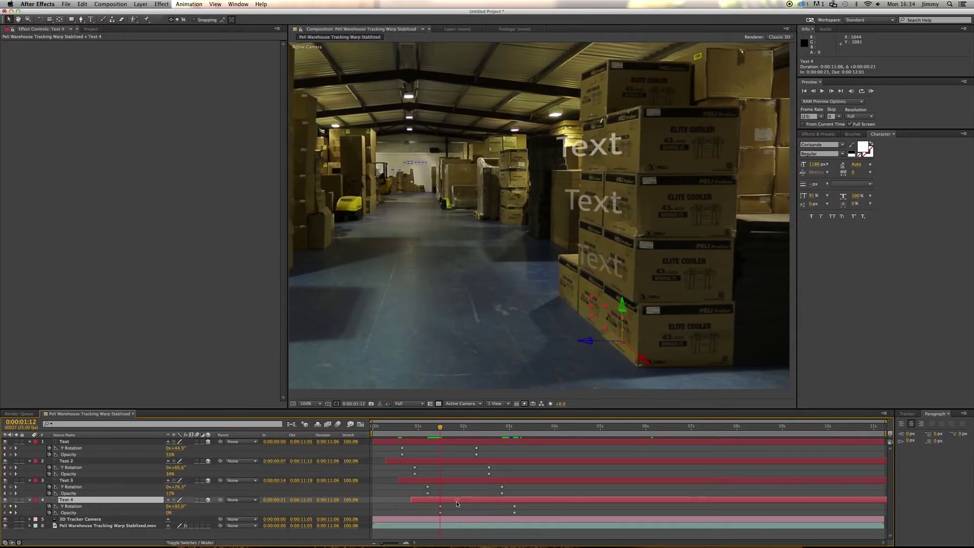
{"action": "left_click", "coordinate": [571, 490]}
- Preview the staggered text animation from just before the first keyframes
{"action": "left_click_drag", "start_coordinate": [438, 429], "coordinate": [396, 428]}
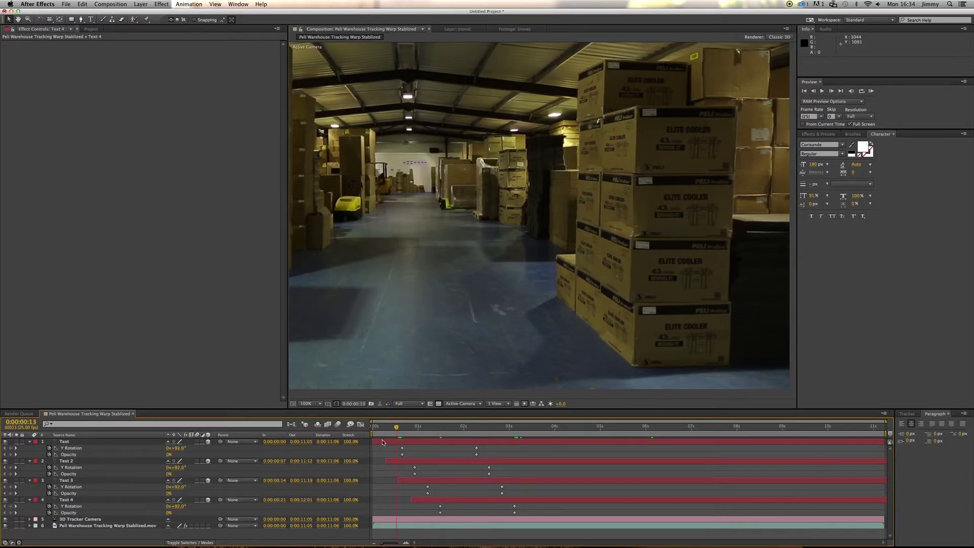
{"action": "key", "text": "space"}
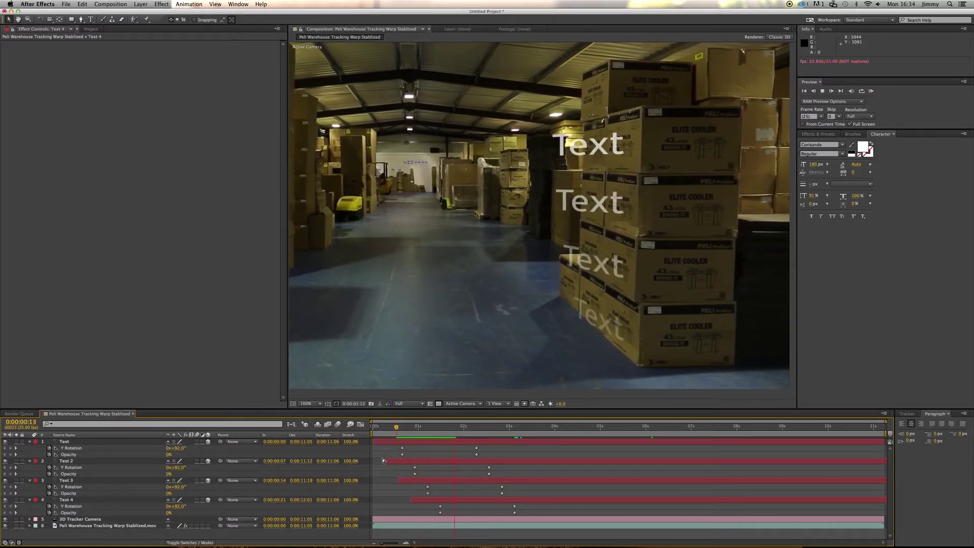
{"action": "key", "text": "space"}
{"action": "left_click", "coordinate": [401, 429]}
{"action": "key", "text": "space"}
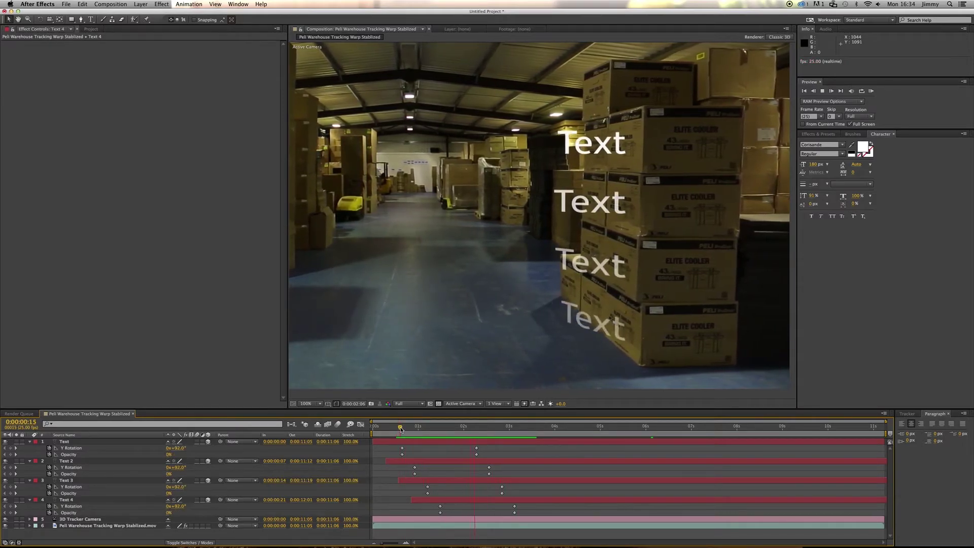
- Duplicate the uppermost Text label at 0:00:03:03 and push the copy deep into the scene beside the distant stacked boxes
{"action": "key", "text": "space"}
{"action": "left_click", "coordinate": [509, 427]}
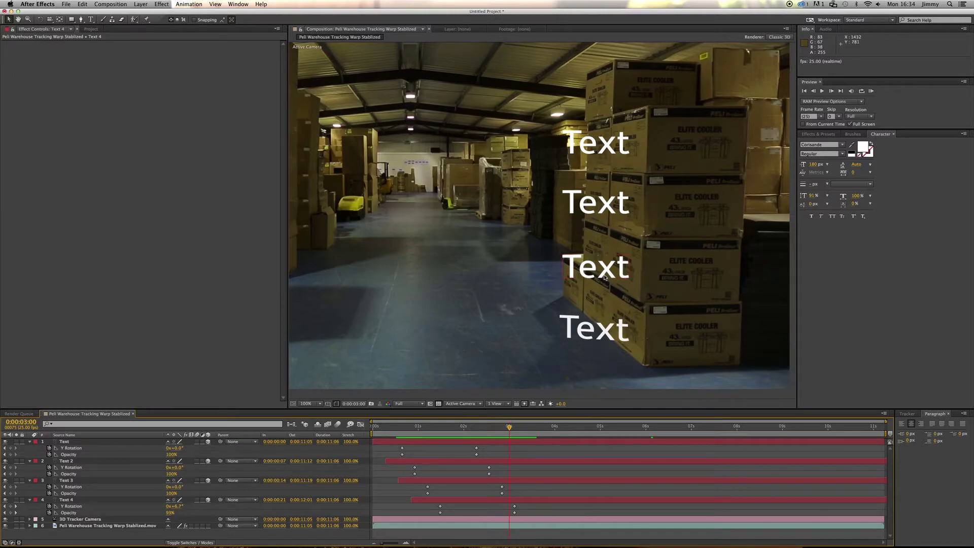
{"action": "mouse_move", "coordinate": [512, 429]}
{"action": "left_mouse_down"}
{"action": "mouse_move", "coordinate": [492, 429]}
{"action": "mouse_move", "coordinate": [514, 429]}
{"action": "left_mouse_up"}
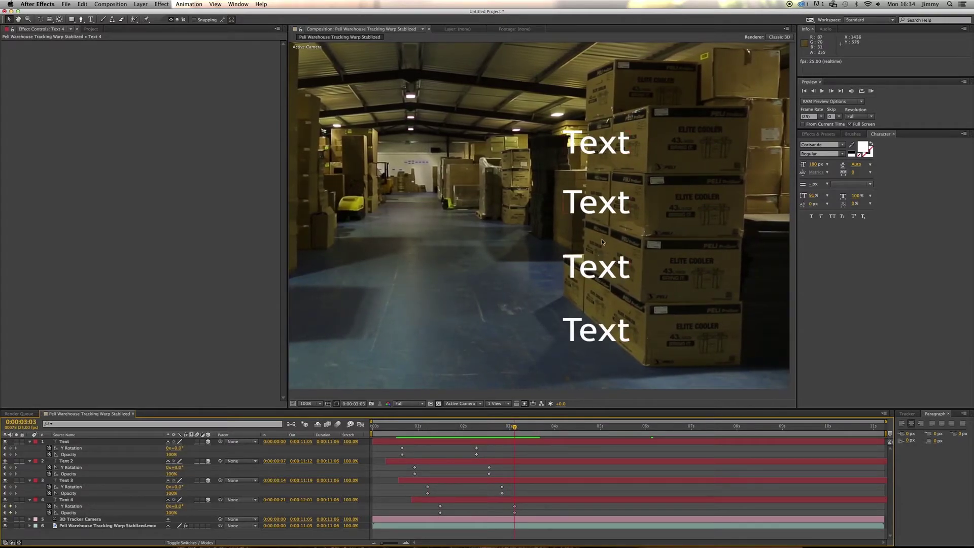
{"action": "left_click", "coordinate": [603, 144]}
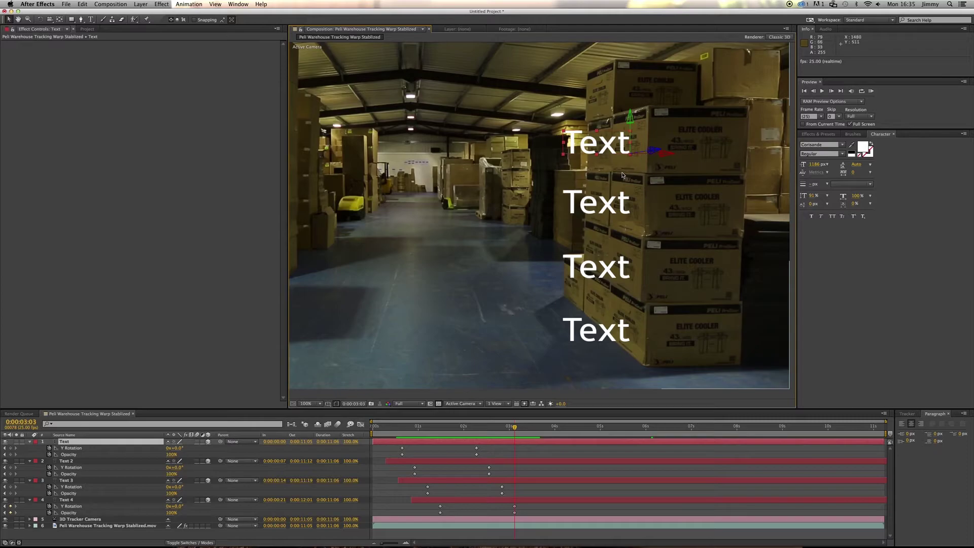
{"action": "key", "text": "super+d"}
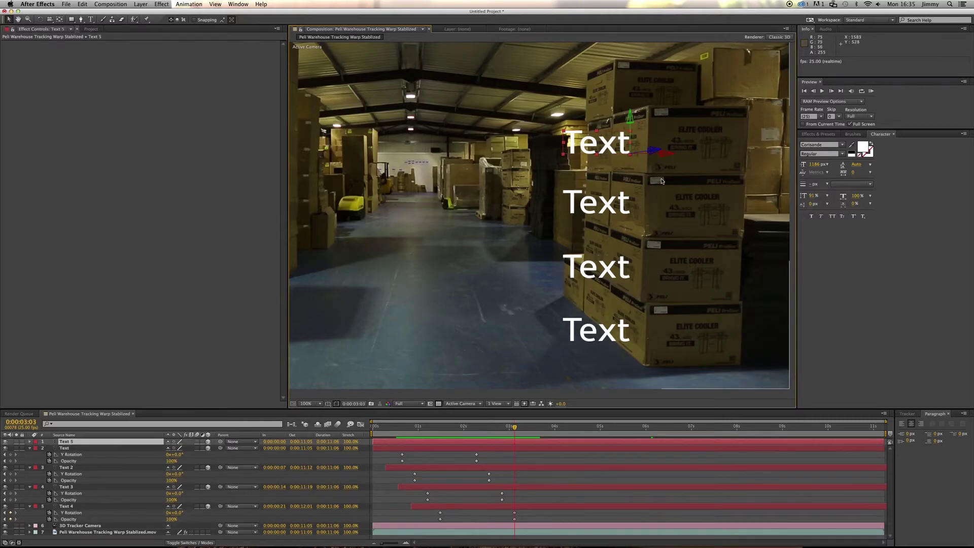
{"action": "left_click_drag", "start_coordinate": [654, 153], "coordinate": [401, 350]}
{"action": "left_click_drag", "start_coordinate": [581, 163], "coordinate": [358, 356]}
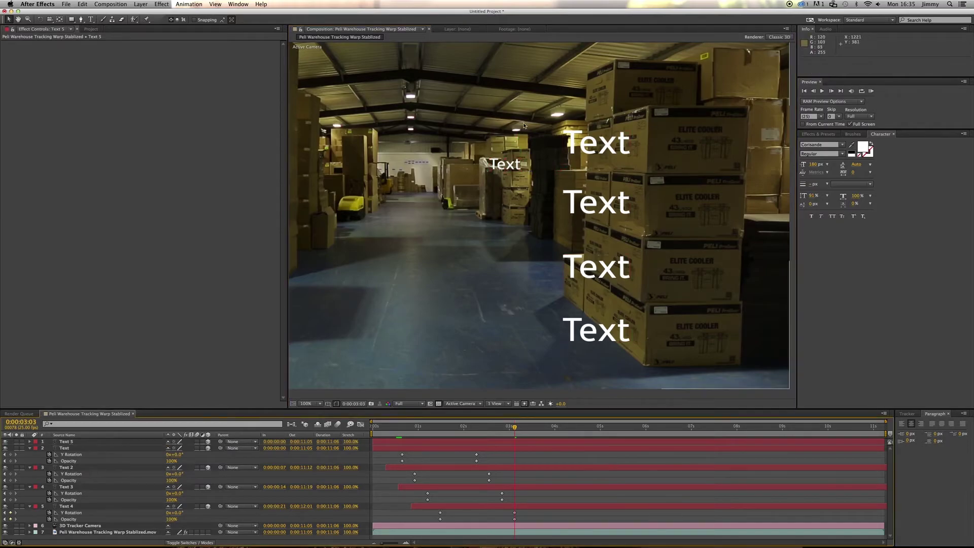
- Reveal the animated properties of the Text 5 layer and preview its swing from about 0:00:00:16
{"action": "key", "text": "u"}
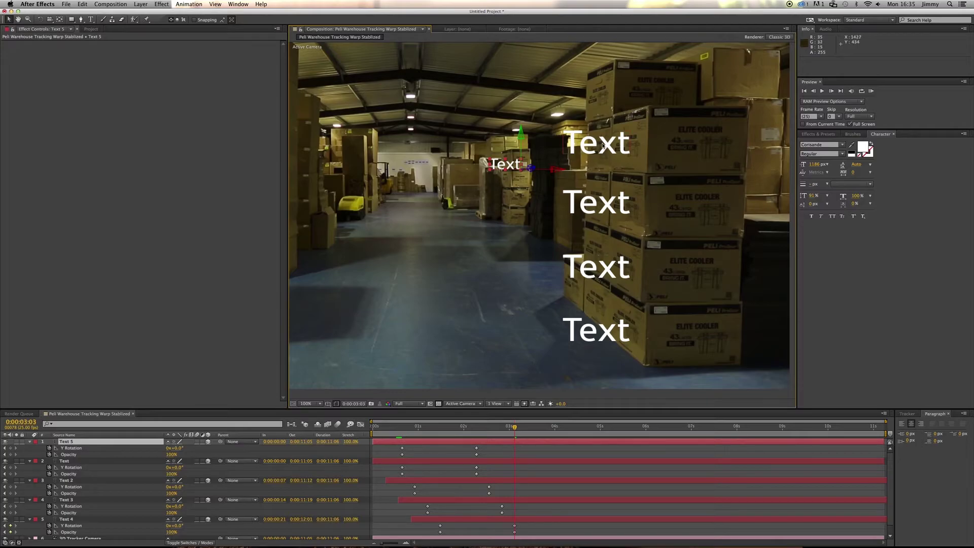
{"action": "left_click_drag", "start_coordinate": [515, 427], "coordinate": [441, 429]}
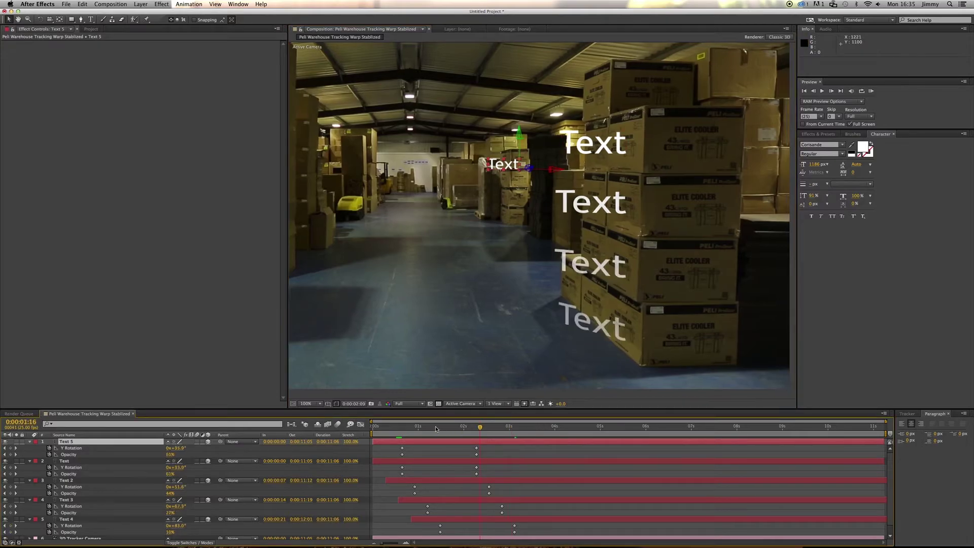
{"action": "key", "text": "KP_0"}
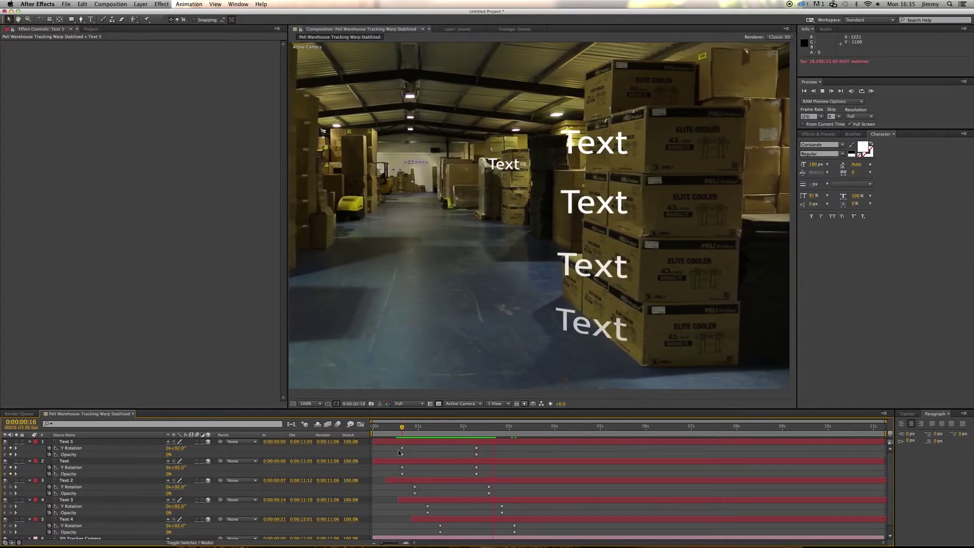
{"action": "key", "text": "space"}
- Switch to Custom View 1, turn off the transparency grid and examine the 3D Tracker Camera's motion path
{"action": "left_click_drag", "start_coordinate": [402, 428], "coordinate": [457, 437]}
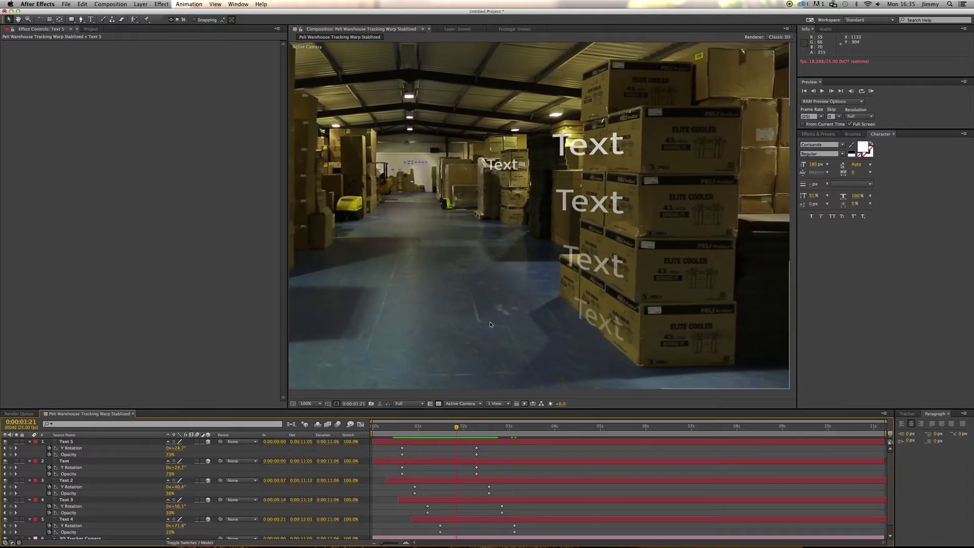
{"action": "scroll", "coordinate": [147, 477], "scroll_direction": "down", "scroll_amount": 1}
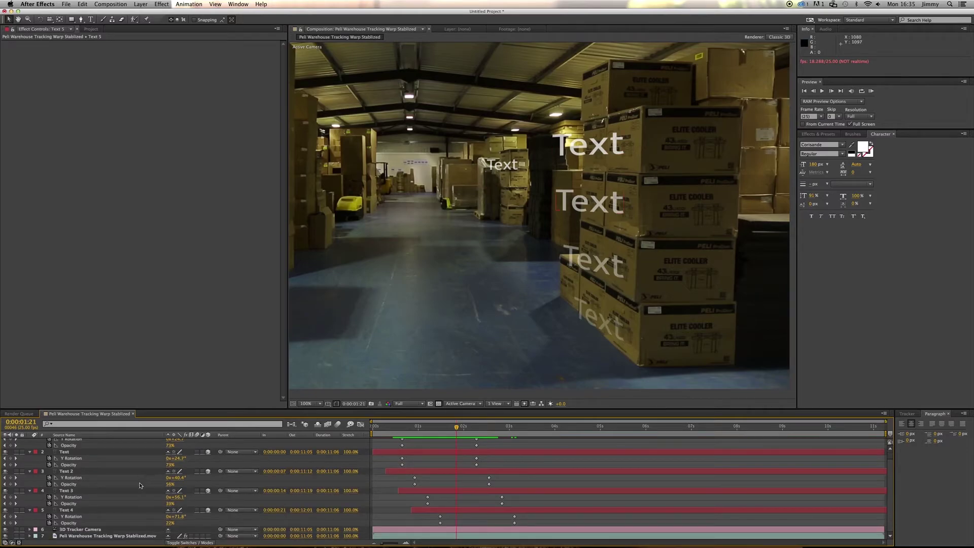
{"action": "left_click", "coordinate": [459, 404]}
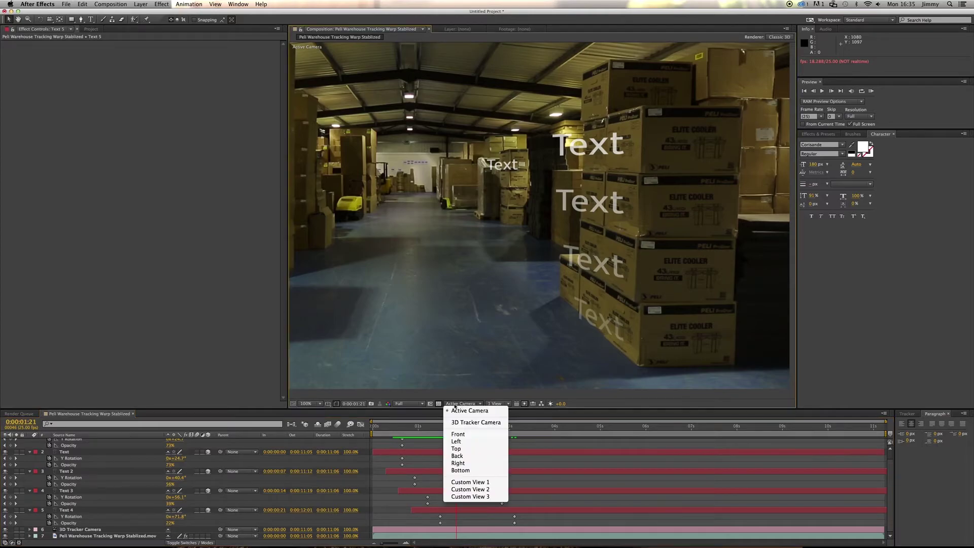
{"action": "left_click", "coordinate": [481, 484]}
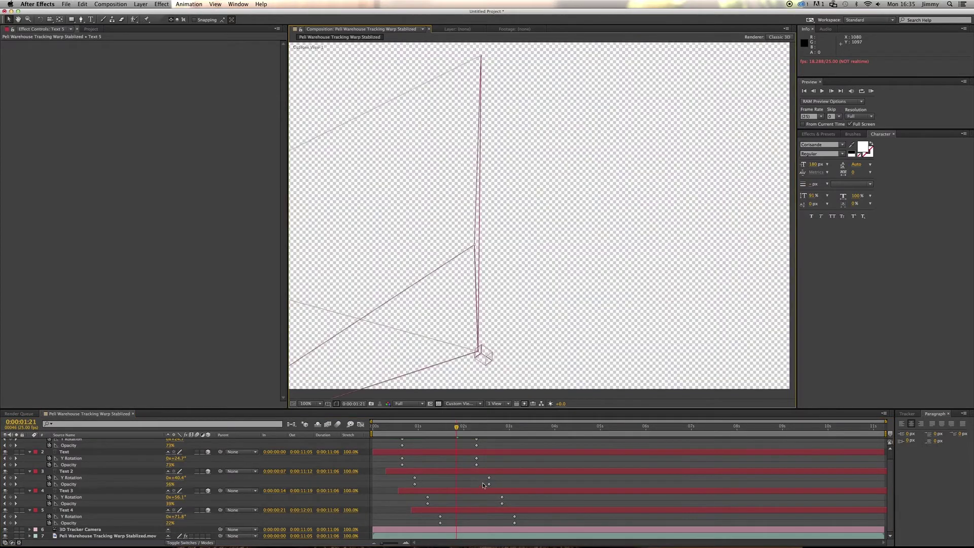
{"action": "scroll", "coordinate": [489, 277], "scroll_direction": "down", "scroll_amount": 1}
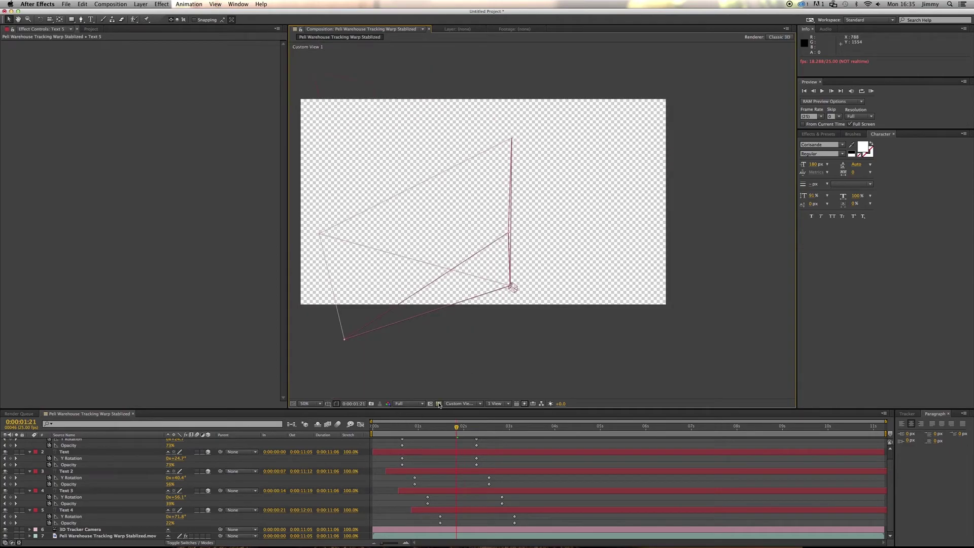
{"action": "left_click", "coordinate": [439, 404]}
{"action": "left_click_drag", "start_coordinate": [475, 272], "coordinate": [535, 248]}
{"action": "left_click", "coordinate": [92, 529]}
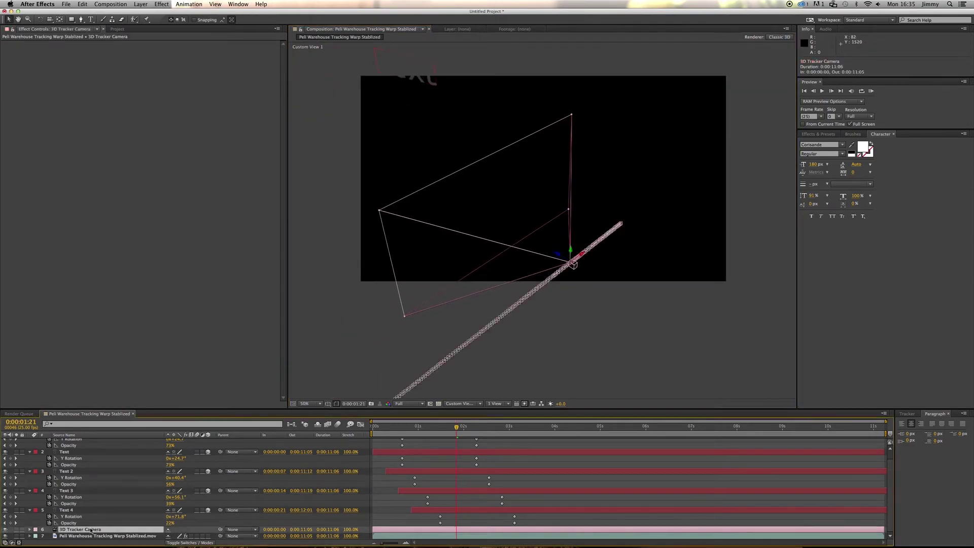
{"action": "left_click_drag", "start_coordinate": [558, 309], "coordinate": [679, 189]}
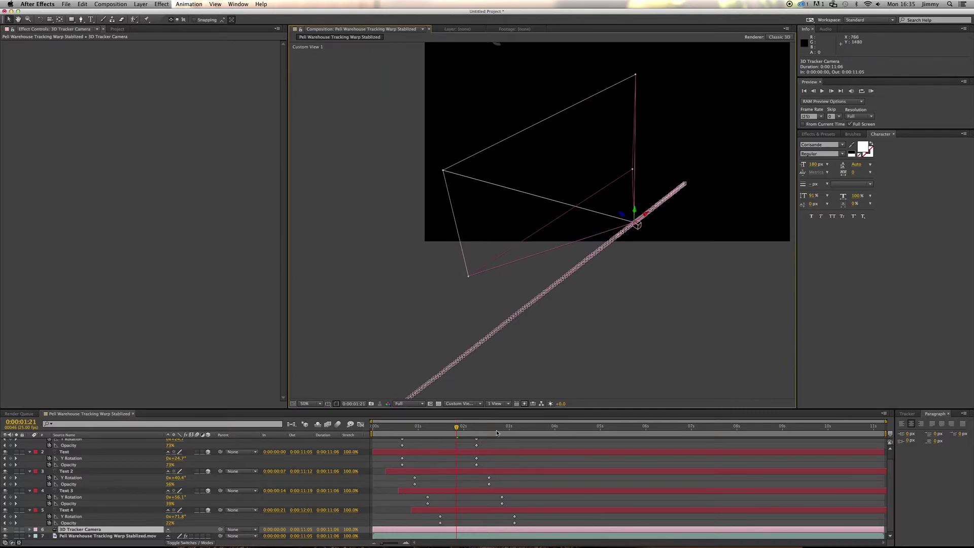
- Play and scrub the camera's movement along its path, and return to the Active Camera view
{"action": "key", "text": "space"}
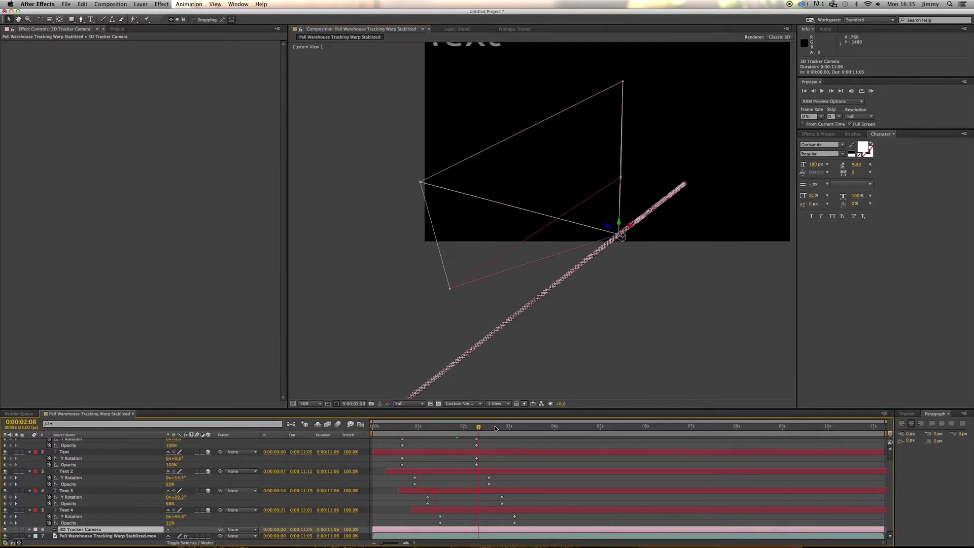
{"action": "left_click_drag", "start_coordinate": [553, 429], "coordinate": [464, 429]}
{"action": "left_click_drag", "start_coordinate": [631, 201], "coordinate": [603, 281]}
{"action": "left_click_drag", "start_coordinate": [464, 428], "coordinate": [435, 429]}
{"action": "key", "text": "space"}
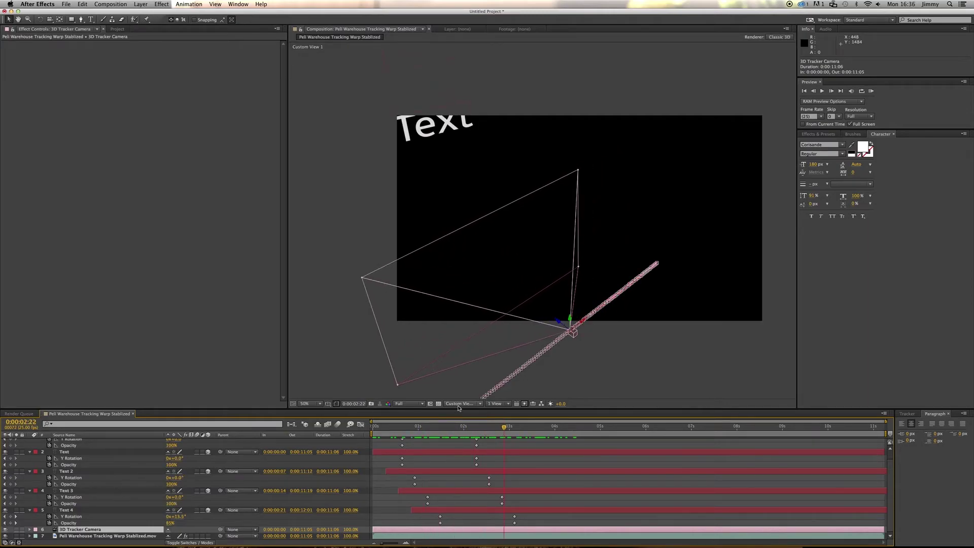
{"action": "left_click", "coordinate": [458, 404]}
{"action": "left_click", "coordinate": [470, 411]}
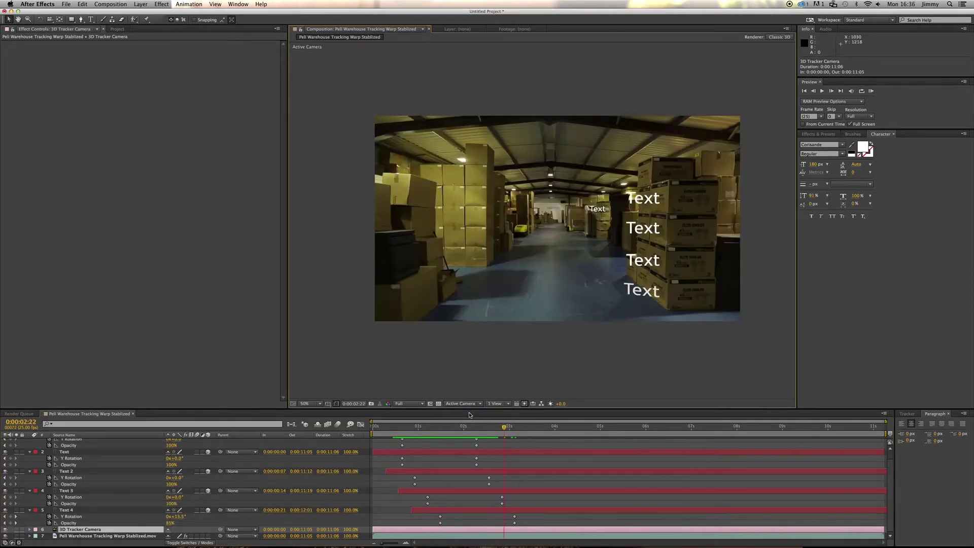
- Move the Text 5 label across the aisle to the tall left-hand box stack, at about -13514, -1762, 47487
{"action": "scroll", "coordinate": [520, 269], "scroll_direction": "up", "scroll_amount": 2}
{"action": "mouse_move", "coordinate": [516, 250]}
{"action": "left_mouse_down"}
{"action": "mouse_move", "coordinate": [523, 261]}
{"action": "mouse_move", "coordinate": [522, 250]}
{"action": "left_mouse_up"}
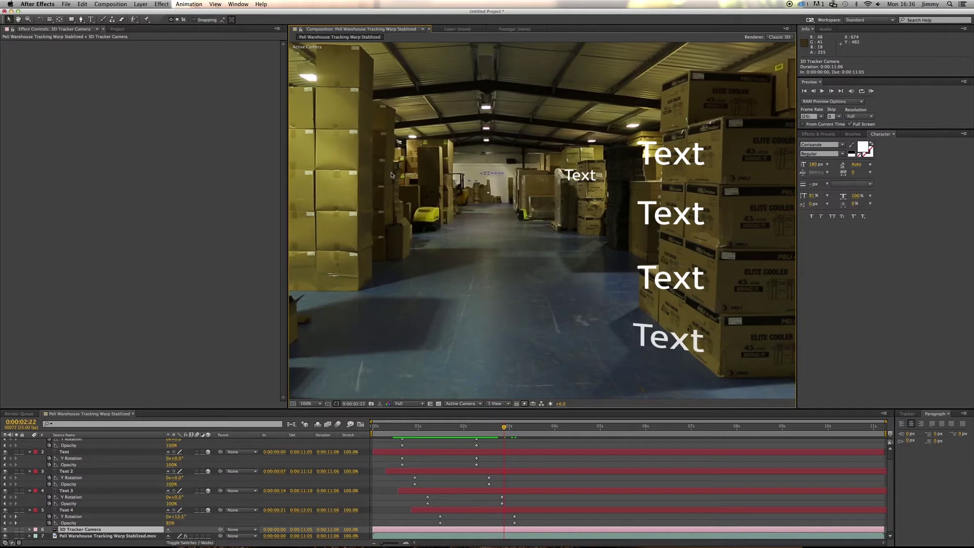
{"action": "left_click", "coordinate": [581, 175]}
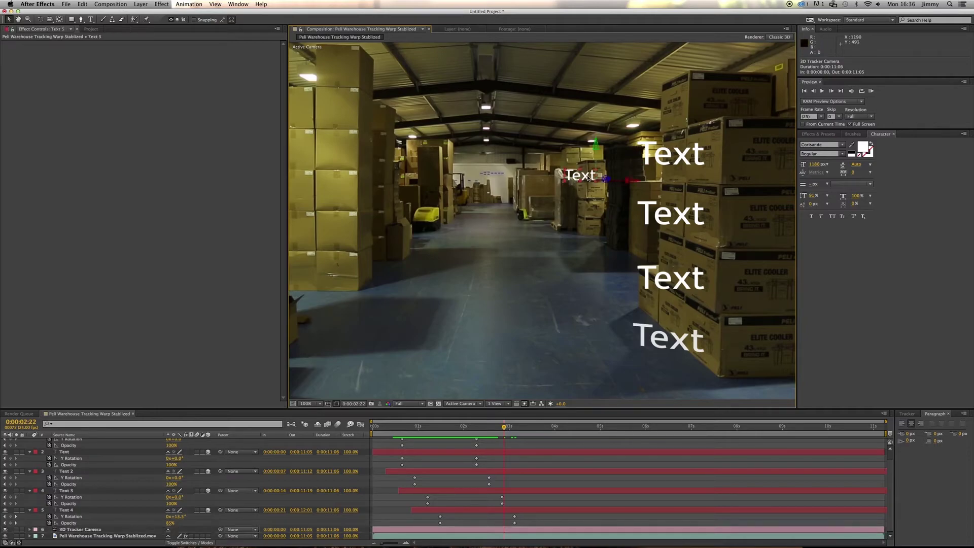
{"action": "left_click_drag", "start_coordinate": [634, 184], "coordinate": [395, 175]}
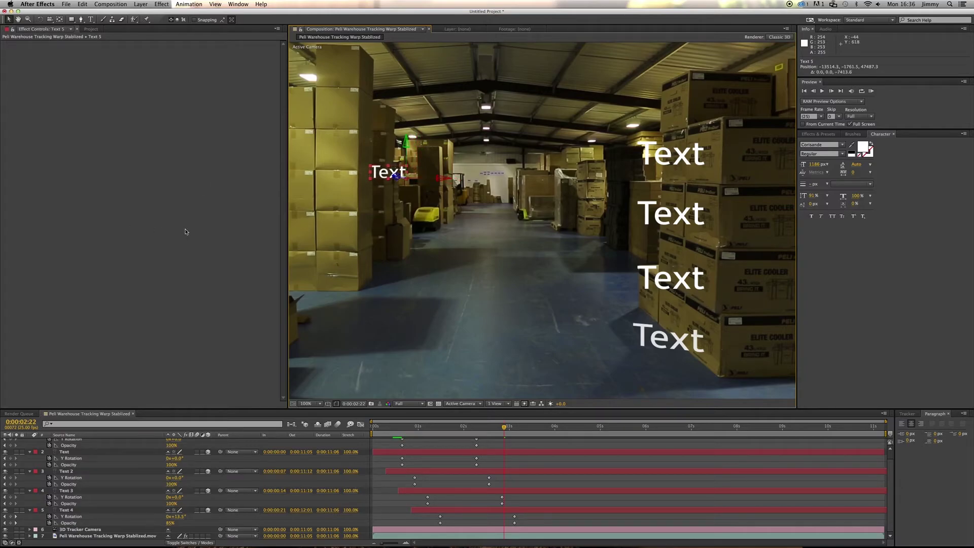
- Delay the Text 5 layer together with its keyframes so that it starts at 0:00:01:21
{"action": "left_click", "coordinate": [560, 462]}
{"action": "scroll", "coordinate": [460, 476], "scroll_direction": "up", "scroll_amount": 1}
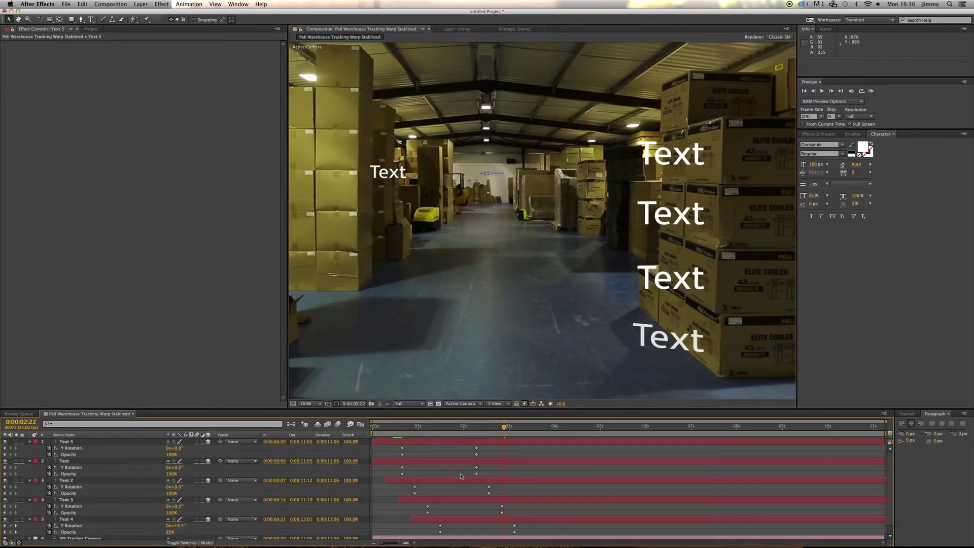
{"action": "left_click_drag", "start_coordinate": [450, 445], "coordinate": [481, 430]}
- Preview the delayed Text 5 animation from 0:00:02:10
{"action": "left_click", "coordinate": [501, 428]}
{"action": "key", "text": "KP_0"}
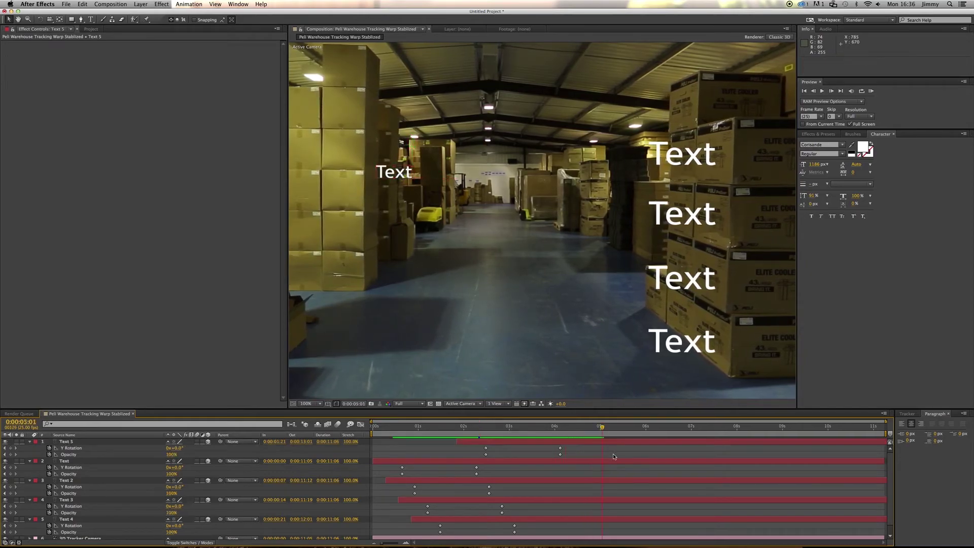
{"action": "left_click", "coordinate": [484, 427]}
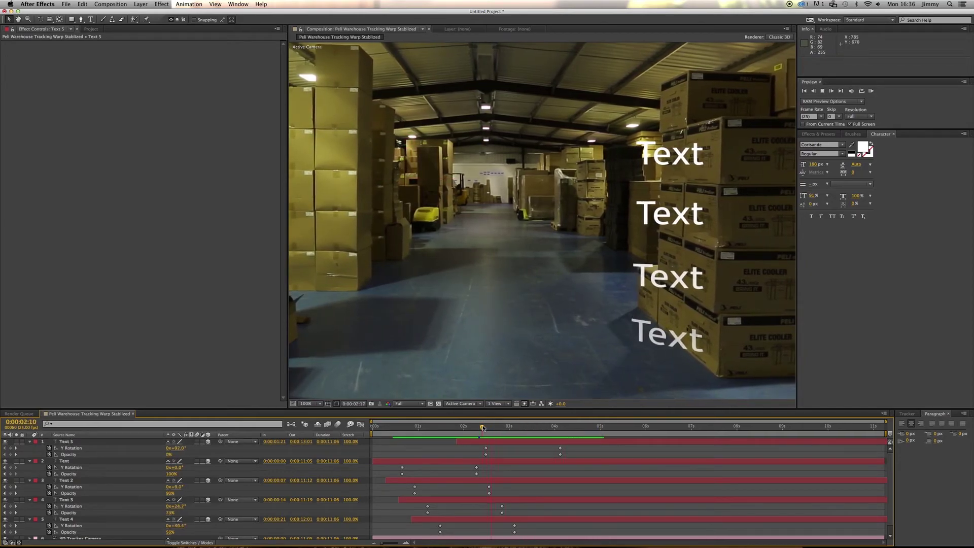
{"action": "key", "text": "KP_0"}
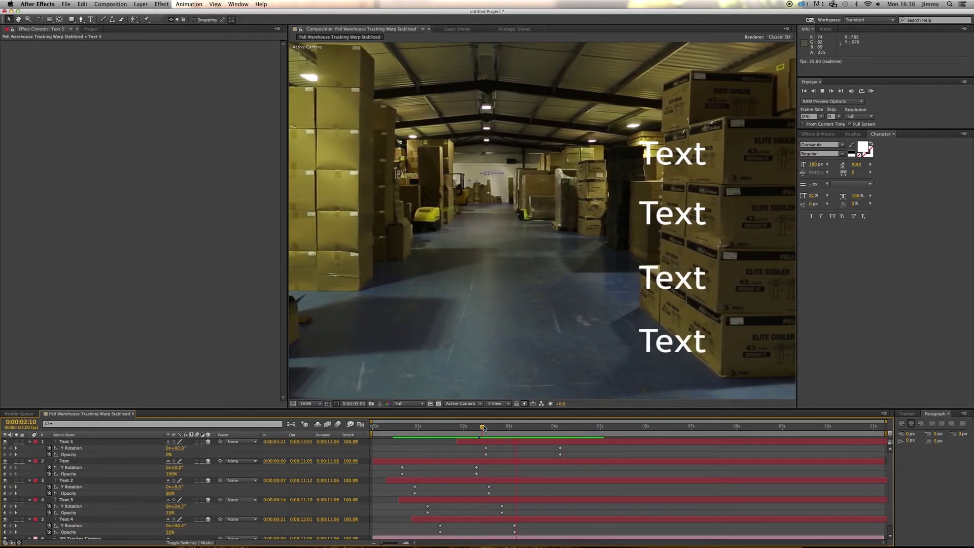
- Set the Text 5 anchor point X to -1092 and reposition the label against the left-hand boxes at about -19465, -4242, 47487
{"action": "left_click", "coordinate": [398, 173]}
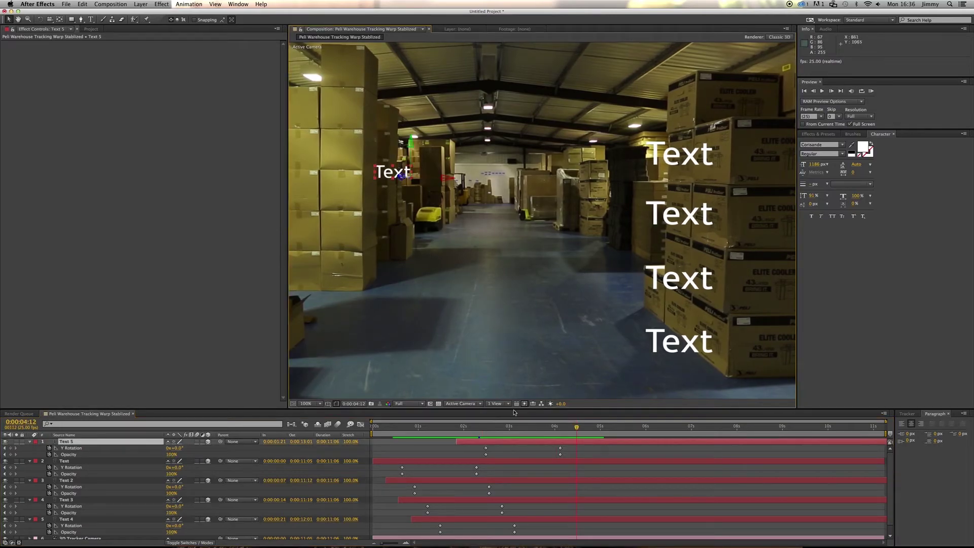
{"action": "key", "text": "r"}
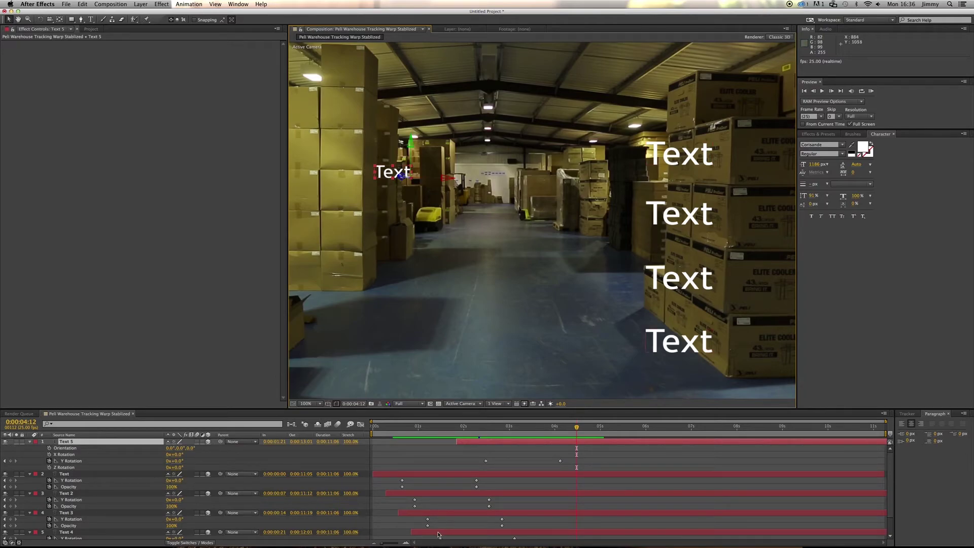
{"action": "key", "text": "shift+a"}
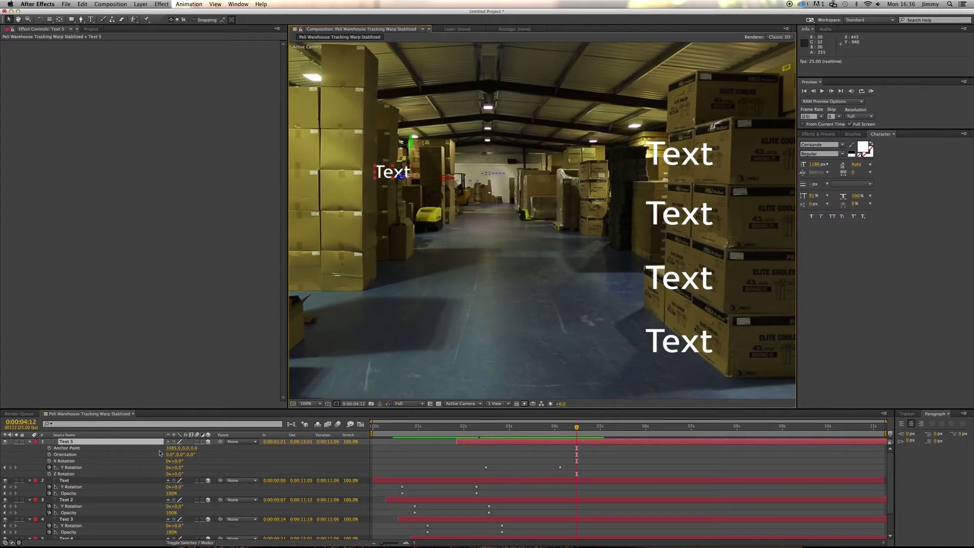
{"action": "left_click_drag", "start_coordinate": [172, 450], "coordinate": [101, 483]}
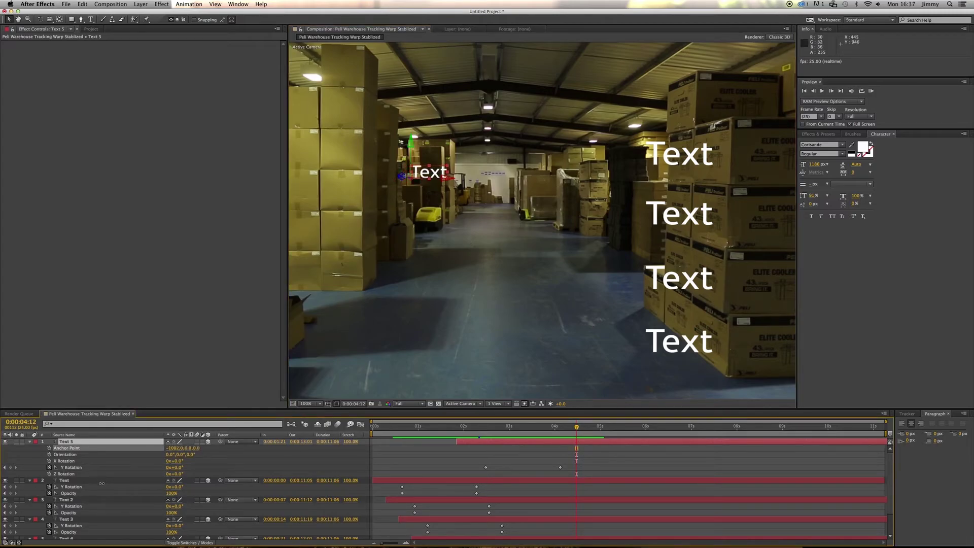
{"action": "left_click_drag", "start_coordinate": [445, 177], "coordinate": [220, 310]}
{"action": "left_click_drag", "start_coordinate": [370, 145], "coordinate": [371, 53]}
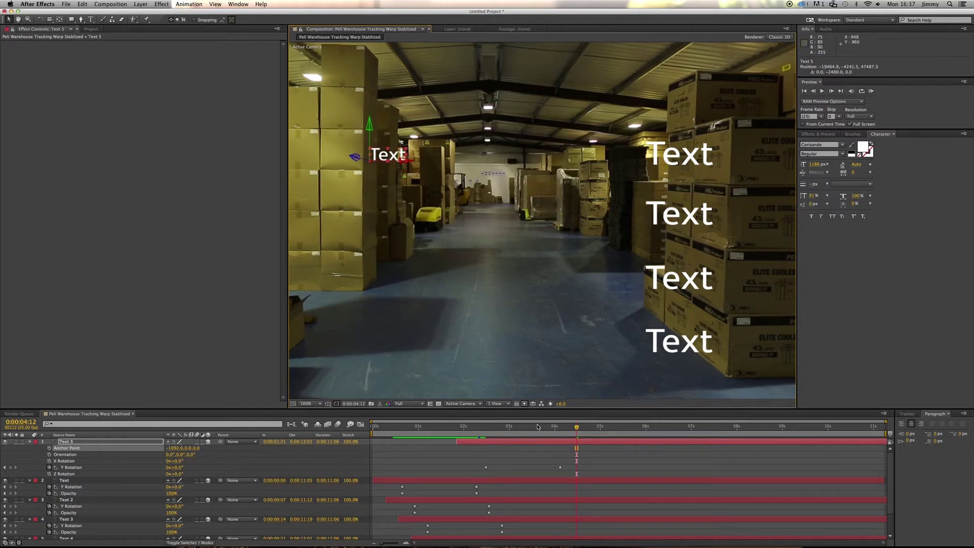
- Set the Text 5 Y Rotation keyframe at 0:00:02:12 to -94° and preview the swing
{"action": "left_click_drag", "start_coordinate": [576, 431], "coordinate": [485, 431]}
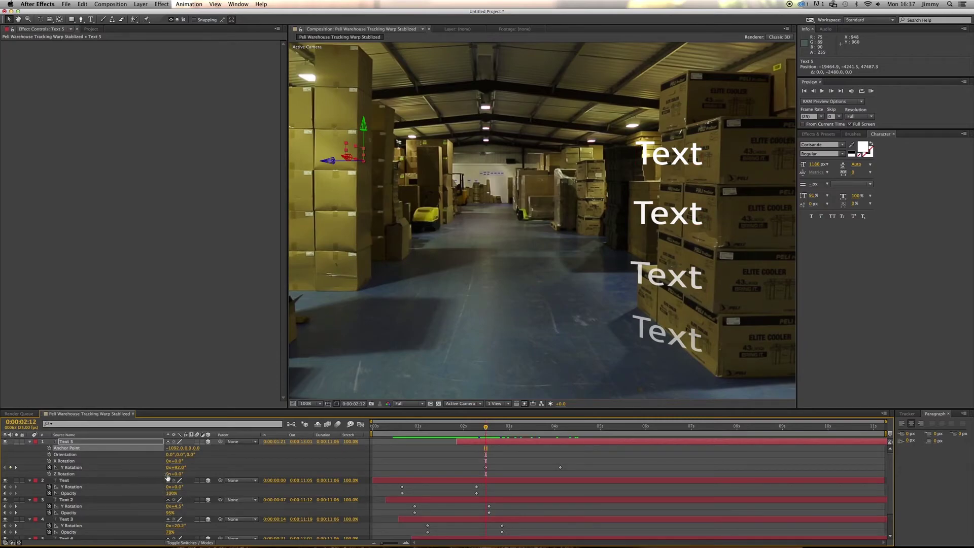
{"action": "left_click_drag", "start_coordinate": [177, 467], "coordinate": [126, 484]}
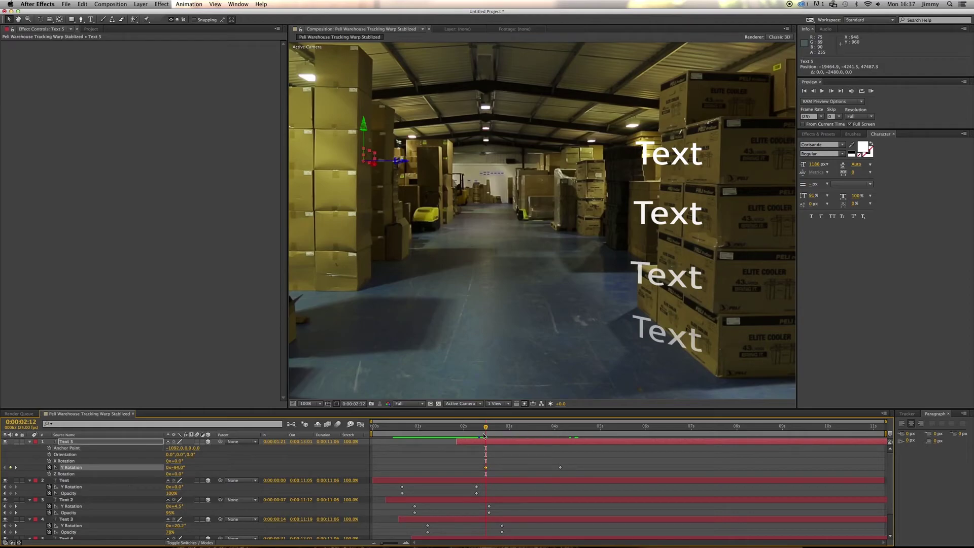
{"action": "mouse_move", "coordinate": [486, 430]}
{"action": "left_mouse_down"}
{"action": "mouse_move", "coordinate": [563, 433]}
{"action": "mouse_move", "coordinate": [491, 434]}
{"action": "left_mouse_up"}
{"action": "key", "text": "KP_0"}
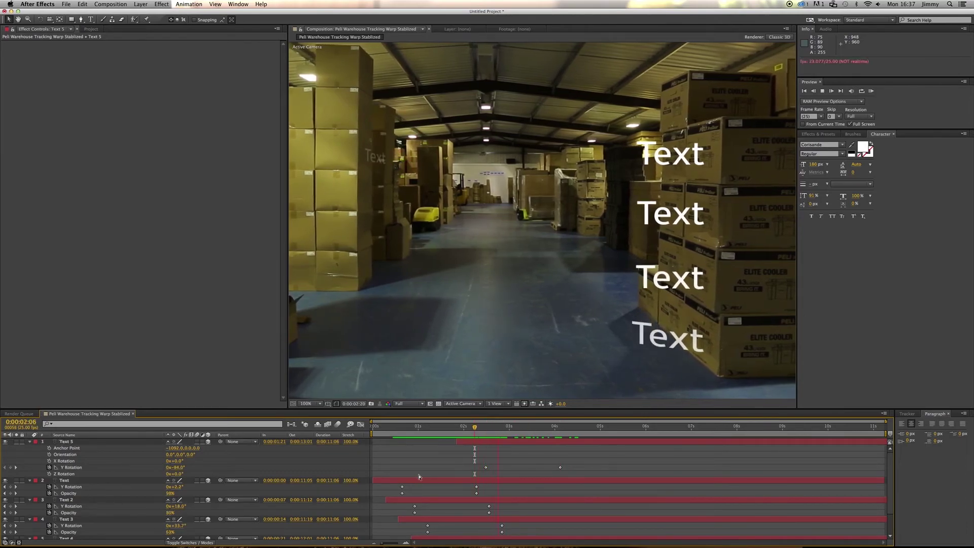
- Duplicate the Text 5 layer three times at 0:00:02:12
{"action": "left_click", "coordinate": [485, 428]}
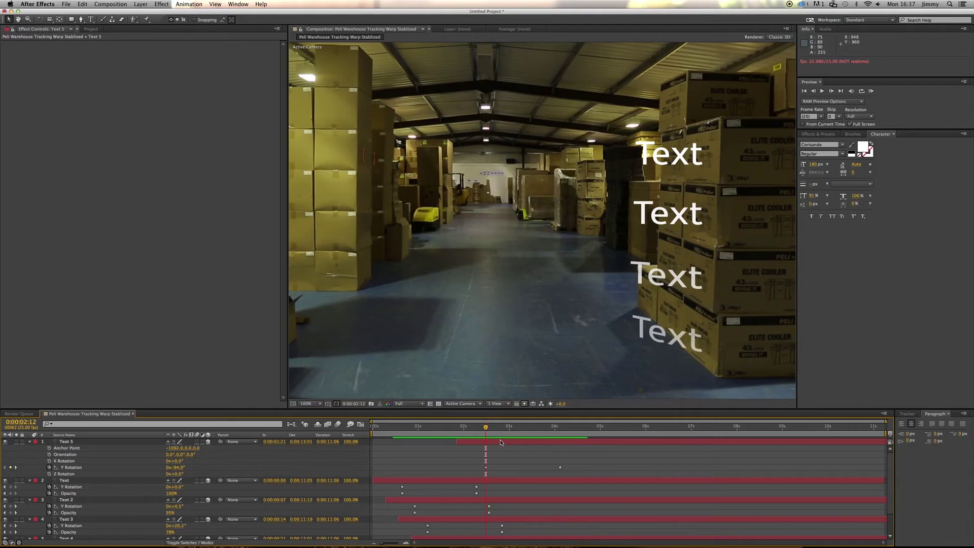
{"action": "left_click", "coordinate": [500, 443]}
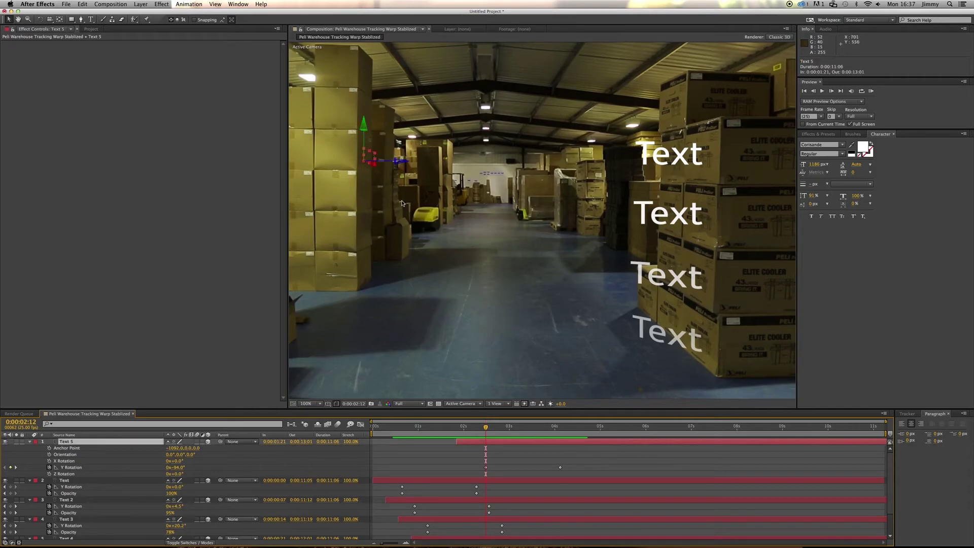
{"action": "key", "text": "super+d"}
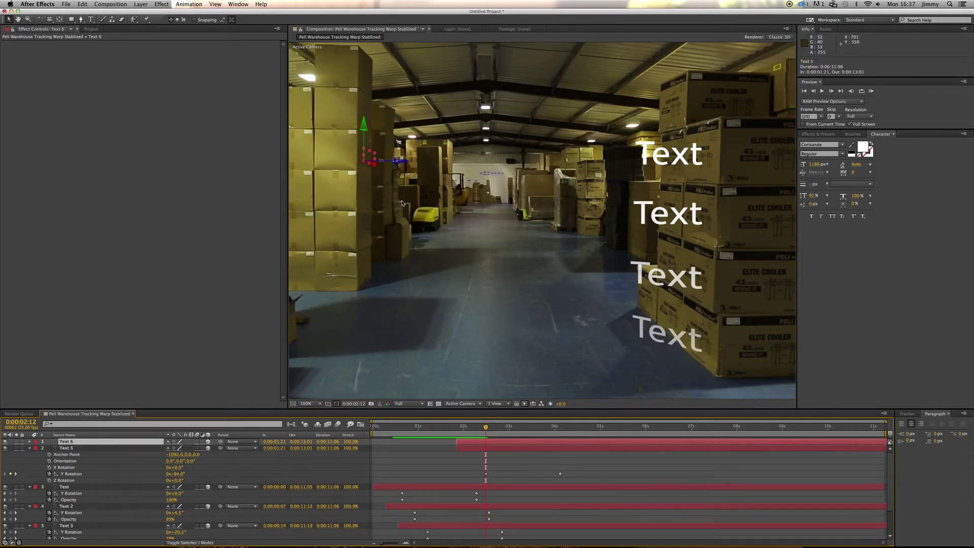
{"action": "key", "text": "super+d"}
{"action": "key", "text": "super+d"}
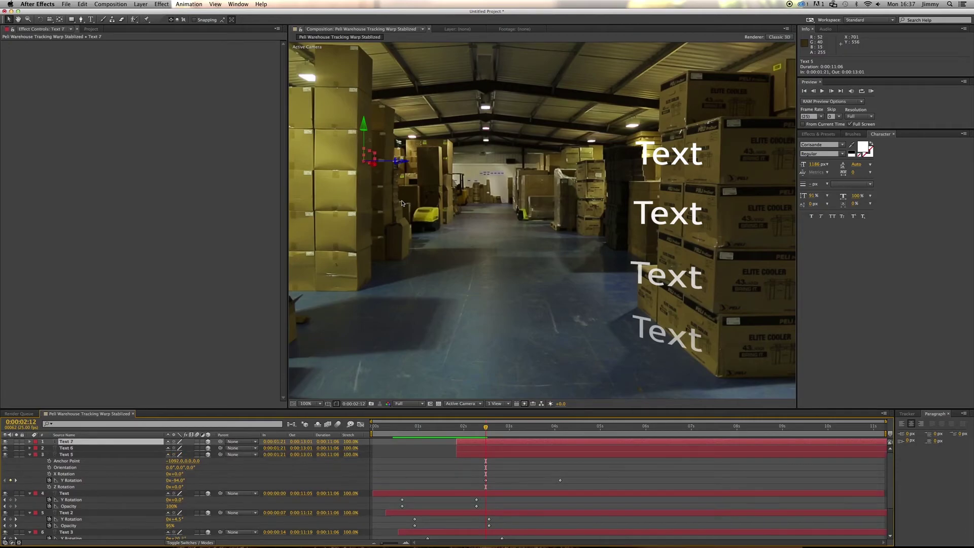
- Lower the Text 8 label to the foot of the left-hand box stack, at Y about 12100, and place Text 7 just above it
{"action": "left_click_drag", "start_coordinate": [367, 128], "coordinate": [362, 547]}
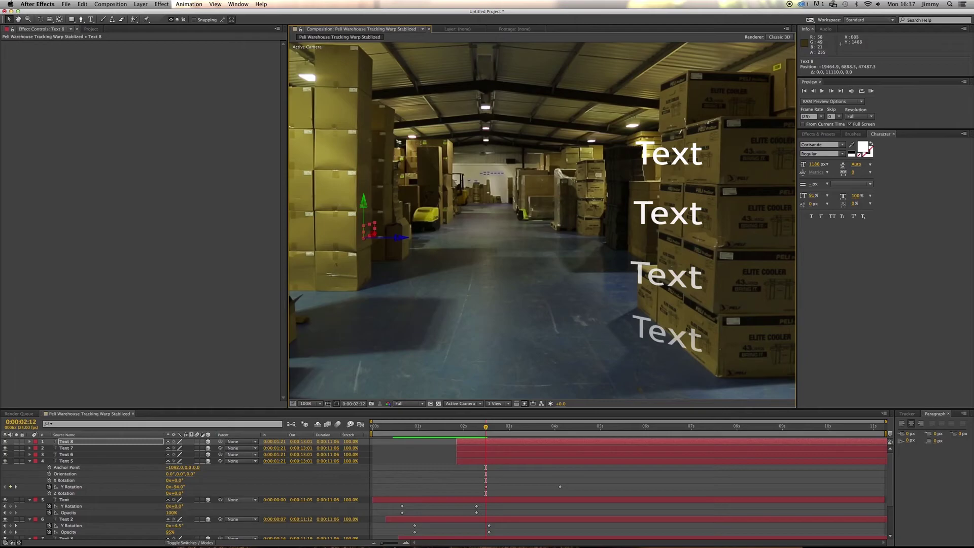
{"action": "left_click_drag", "start_coordinate": [363, 205], "coordinate": [382, 398]}
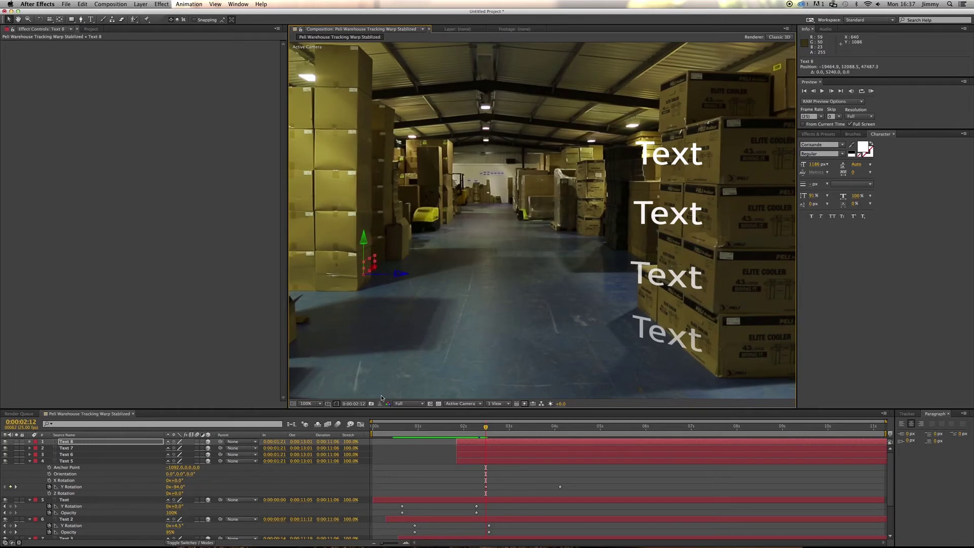
{"action": "left_click", "coordinate": [522, 448]}
{"action": "left_click_drag", "start_coordinate": [367, 130], "coordinate": [379, 537]}
- Raise the Text 5 label above Text 6 on the left-hand box stack, to a Y position of about -10341
{"action": "left_click", "coordinate": [511, 455]}
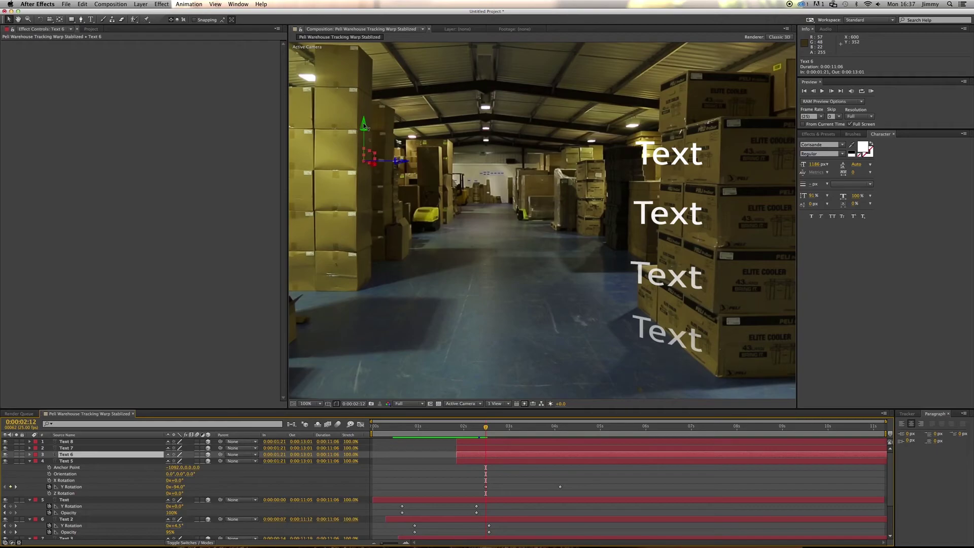
{"action": "left_click", "coordinate": [532, 460]}
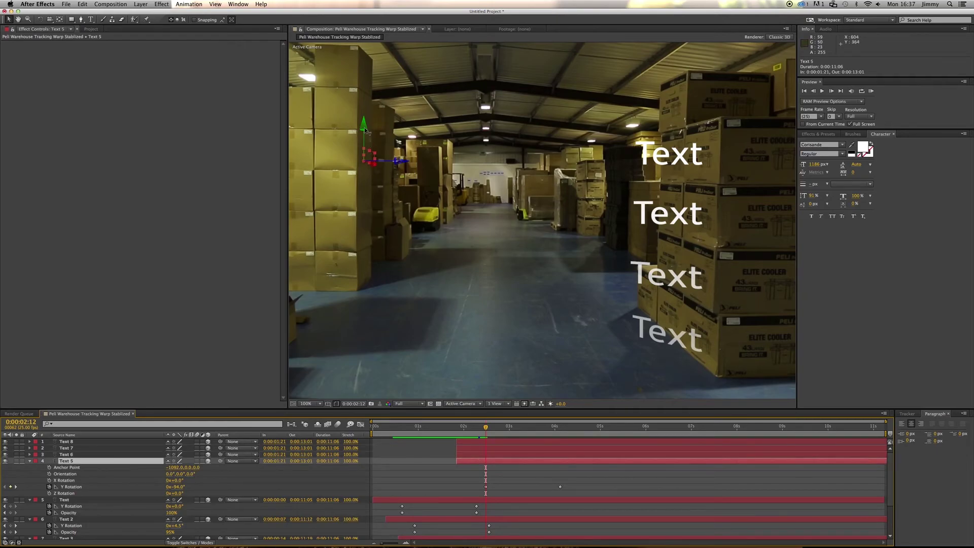
{"action": "left_click_drag", "start_coordinate": [363, 103], "coordinate": [360, 2]}
- Duplicate Text 7 at 0:00:03:11 and raise the copy into the gap between the Text 6 and Text 7 labels
{"action": "left_click_drag", "start_coordinate": [487, 427], "coordinate": [532, 438]}
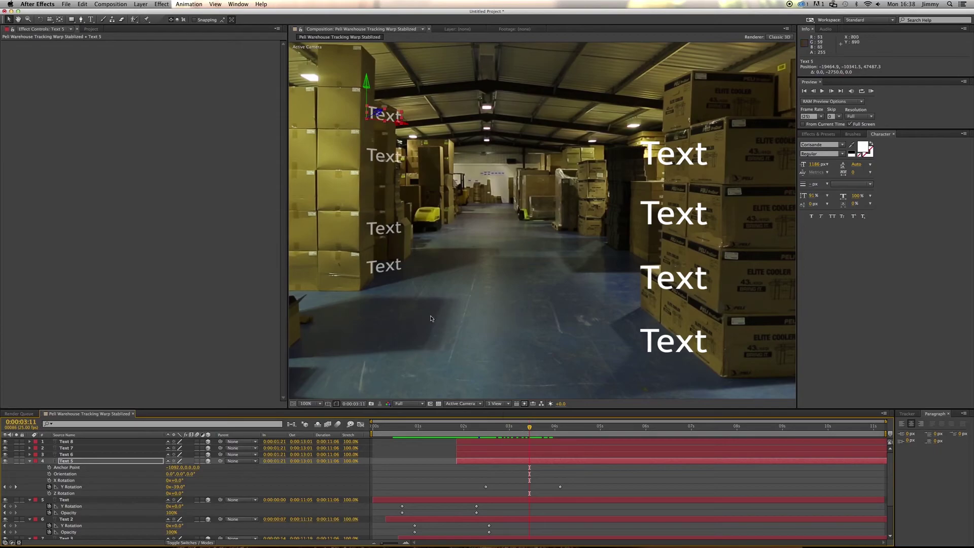
{"action": "key", "text": "ctrl+d"}
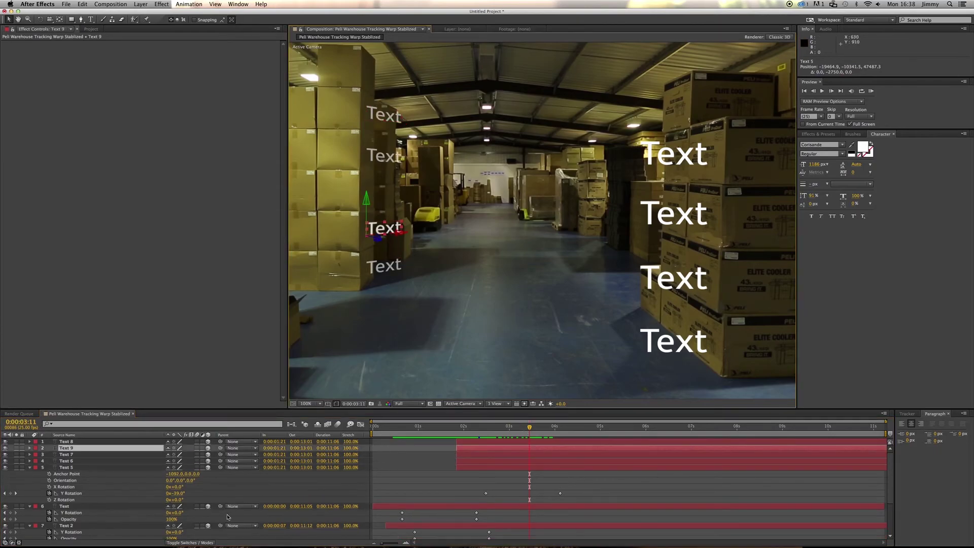
{"action": "left_click_drag", "start_coordinate": [367, 202], "coordinate": [364, 155]}
- Preview the five left-hand labels swinging out together from about 0:00:01:21
{"action": "left_click_drag", "start_coordinate": [529, 427], "coordinate": [456, 429]}
{"action": "key", "text": "space"}
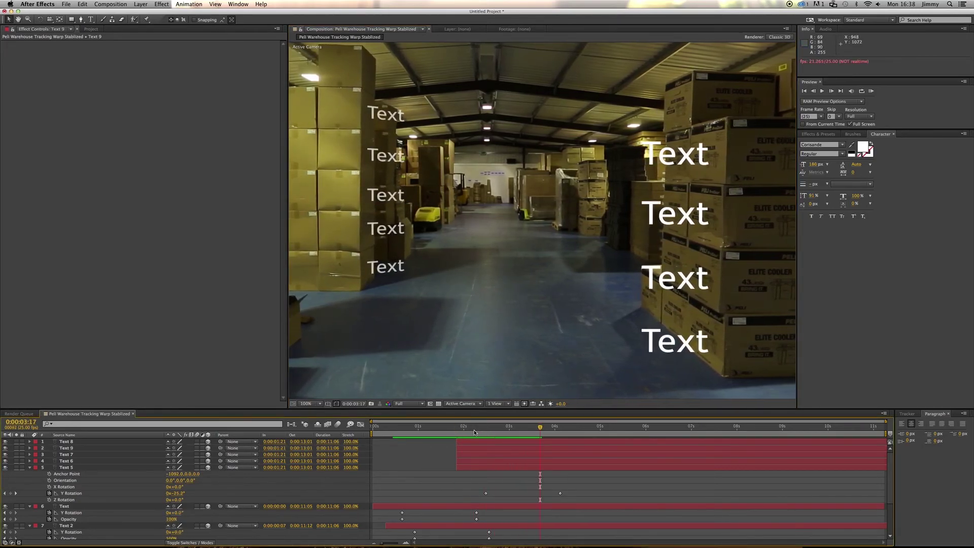
{"action": "left_click", "coordinate": [515, 428]}
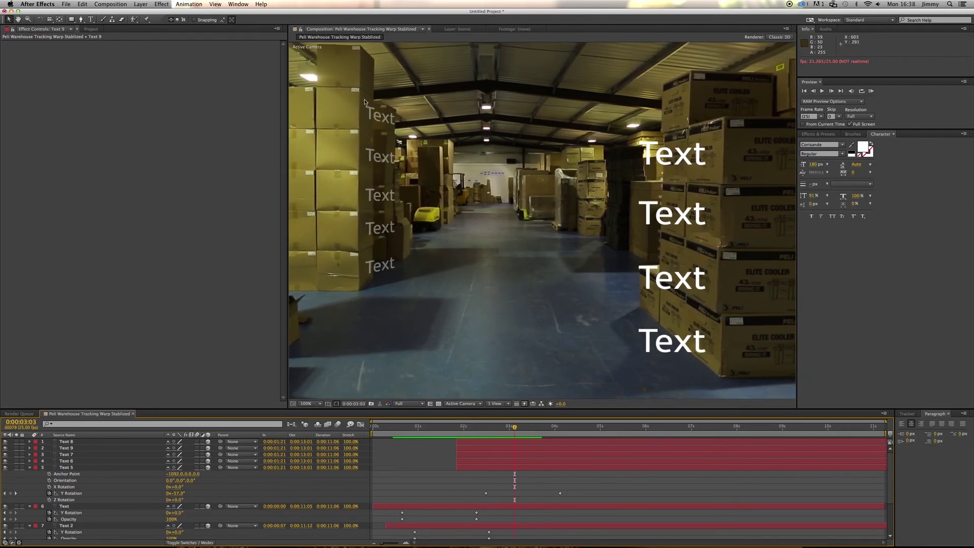
- Reorder the left-hand label layers to match their height on the boxes: Text 5, Text 6, Text 9, Text 7, Text 8
{"action": "left_click", "coordinate": [385, 265]}
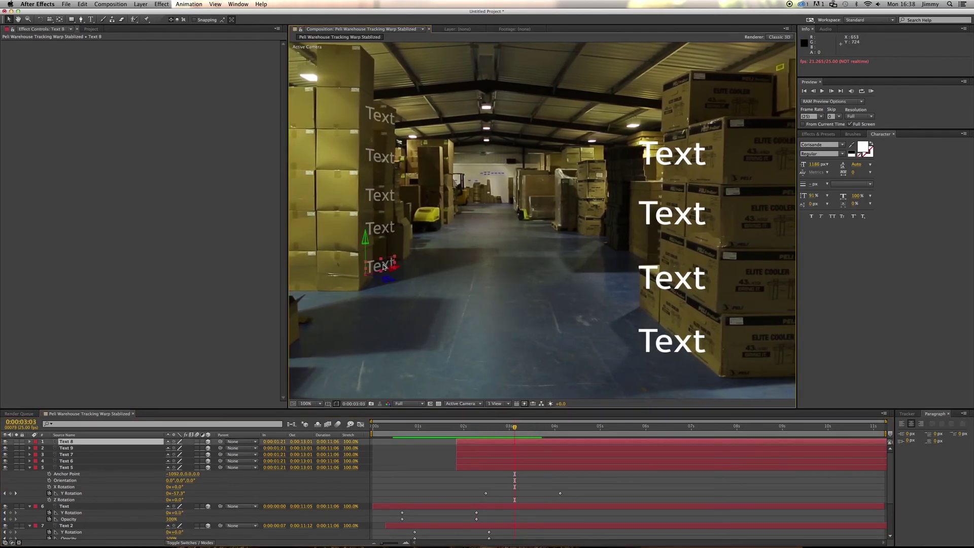
{"action": "left_click_drag", "start_coordinate": [100, 441], "coordinate": [95, 471]}
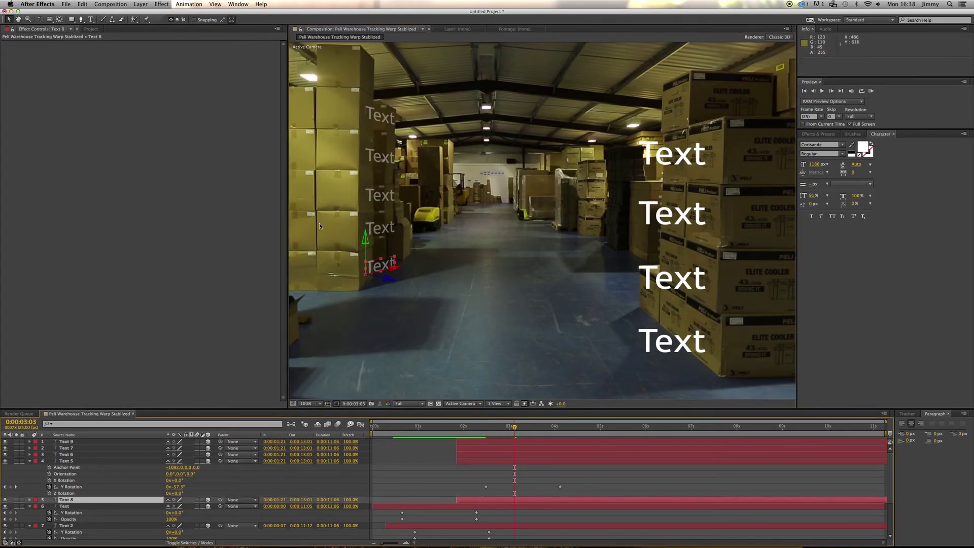
{"action": "left_click", "coordinate": [94, 448]}
{"action": "left_click_drag", "start_coordinate": [87, 449], "coordinate": [90, 497]}
{"action": "left_click", "coordinate": [122, 441]}
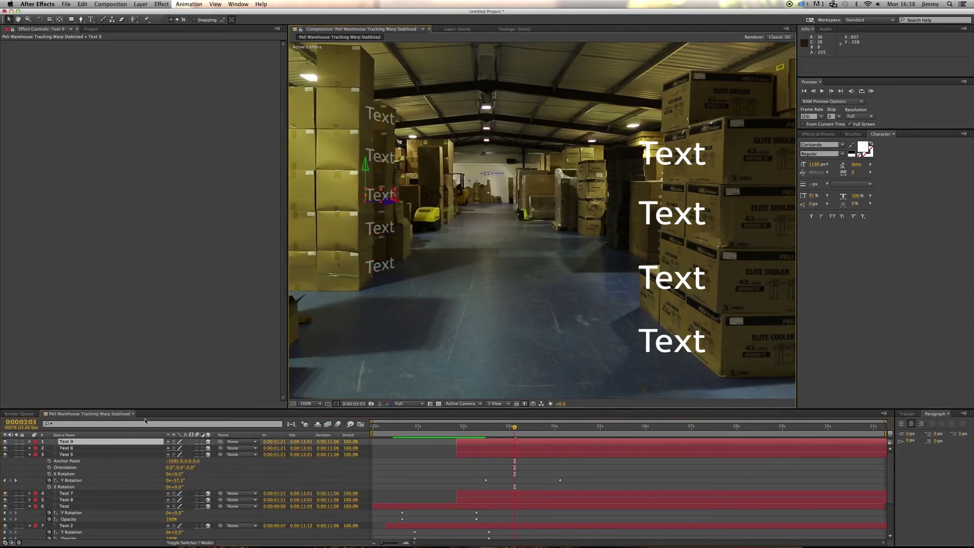
{"action": "left_click_drag", "start_coordinate": [96, 444], "coordinate": [102, 474]}
{"action": "left_click", "coordinate": [370, 172]}
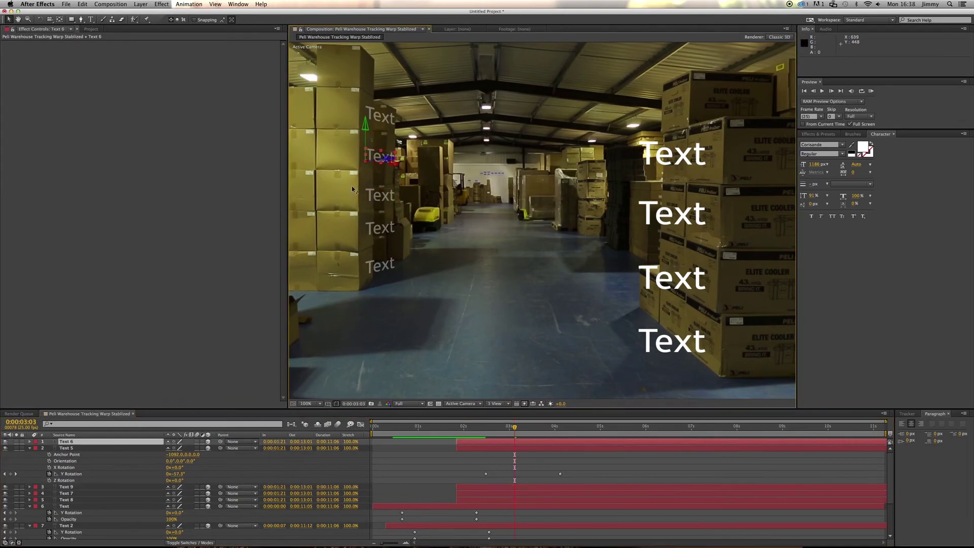
{"action": "left_click_drag", "start_coordinate": [84, 443], "coordinate": [93, 470]}
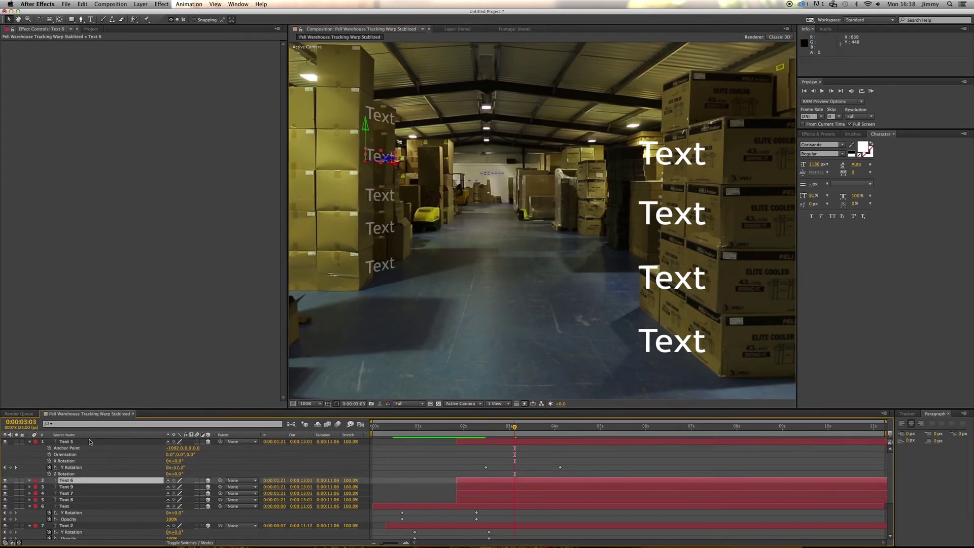
{"action": "left_click", "coordinate": [88, 442]}
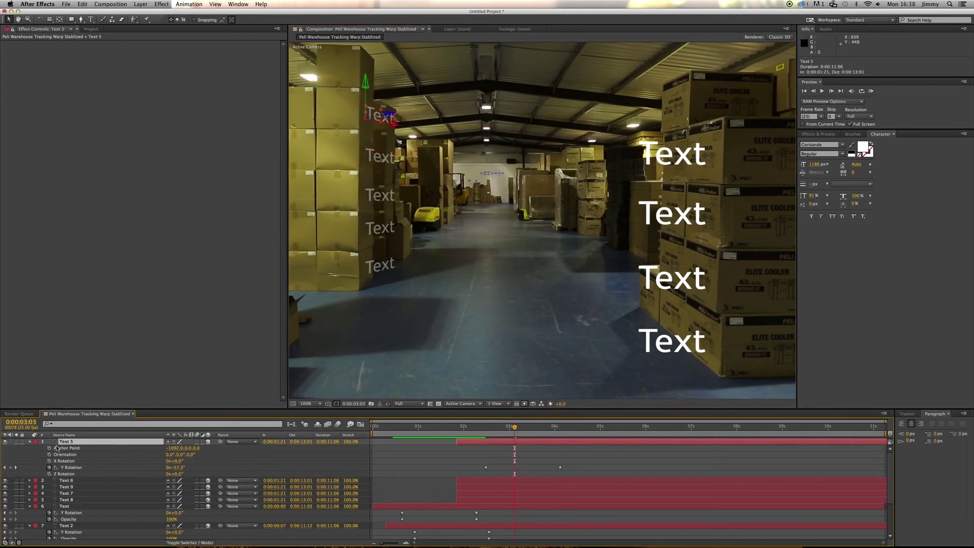
- Reveal the Y Rotation and Opacity keyframes of all five left-hand label layers and go to 0:00:02:12
{"action": "left_click", "coordinate": [29, 442]}
{"action": "left_click", "coordinate": [82, 467], "text": "shift"}
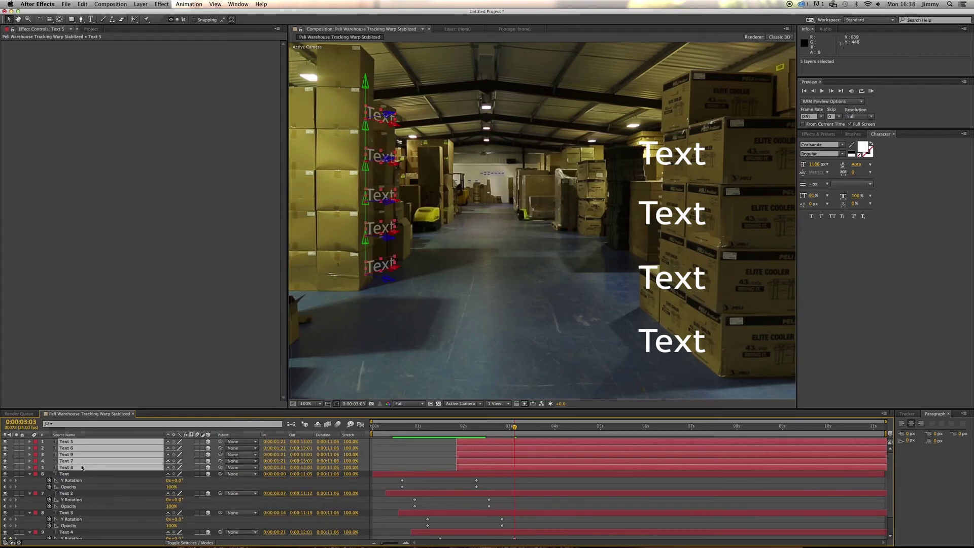
{"action": "key", "text": "super+v"}
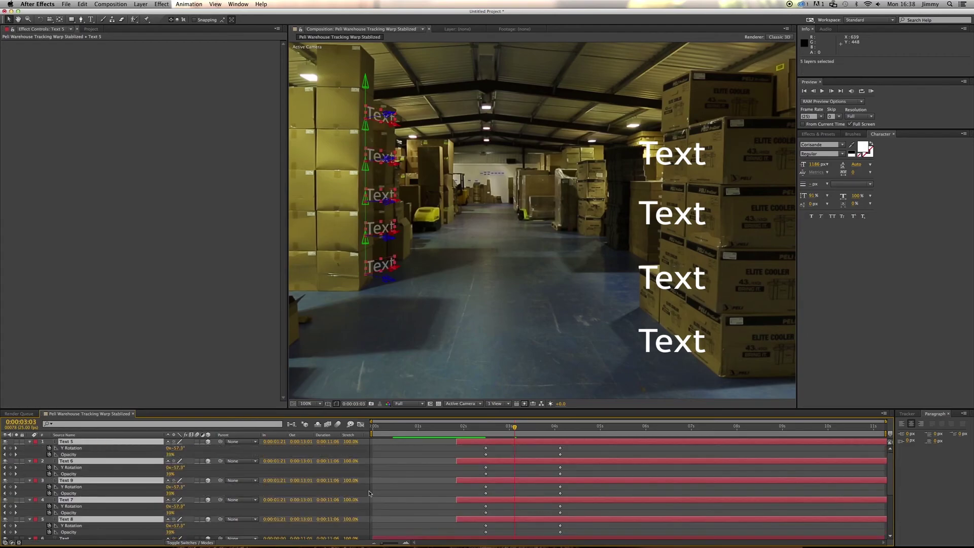
{"action": "left_click", "coordinate": [432, 452]}
{"action": "left_click", "coordinate": [486, 430]}
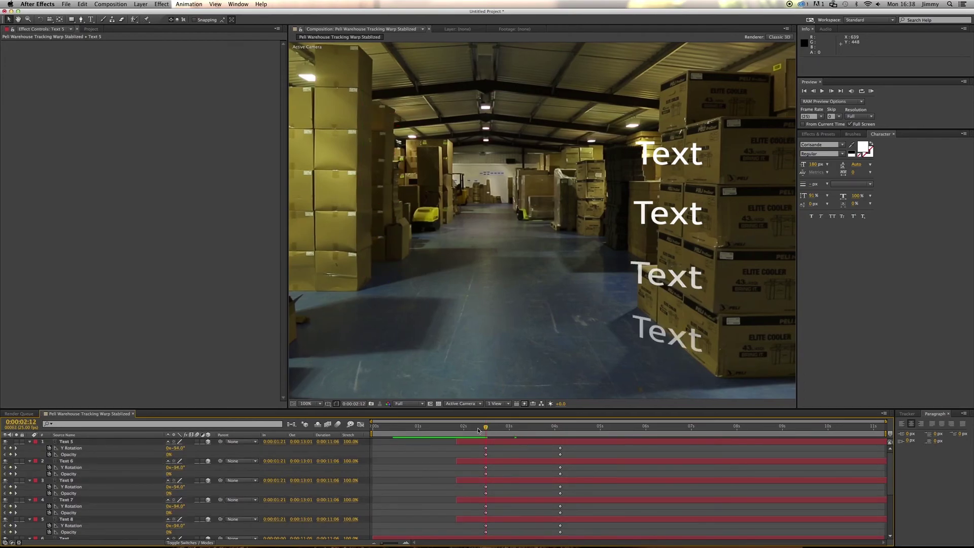
- Stagger the left-hand layers by seven frames each, starting Text 6 at 0:00:02:03, Text 9 at 0:00:02:10, Text 7 at 0:00:02:17 and Text 8 at 0:00:02:24
{"action": "key", "text": "Page_Down"}
{"action": "key", "text": "Page_Down"}
{"action": "key", "text": "Page_Down"}
{"action": "key", "text": "Page_Down"}
{"action": "key", "text": "Page_Down"}
{"action": "key", "text": "Page_Down"}
{"action": "key", "text": "Page_Down"}
{"action": "left_click_drag", "start_coordinate": [491, 463], "coordinate": [576, 521]}
{"action": "key", "text": "Page_Down"}
{"action": "key", "text": "Page_Down"}
{"action": "key", "text": "Page_Down"}
{"action": "key", "text": "Page_Down"}
{"action": "key", "text": "Page_Down"}
{"action": "key", "text": "Page_Down"}
{"action": "key", "text": "Page_Down"}
{"action": "key", "text": "Page_Down"}
{"action": "key", "text": "Page_Down"}
{"action": "key", "text": "Page_Down"}
{"action": "key", "text": "Page_Down"}
{"action": "key", "text": "Page_Down"}
{"action": "key", "text": "Page_Down"}
{"action": "key", "text": "Page_Down"}
{"action": "key", "text": "Page_Down"}
{"action": "key", "text": "Page_Down"}
{"action": "key", "text": "Page_Down"}
{"action": "key", "text": "Page_Down"}
{"action": "key", "text": "Page_Down"}
{"action": "key", "text": "Page_Down"}
{"action": "key", "text": "Page_Down"}
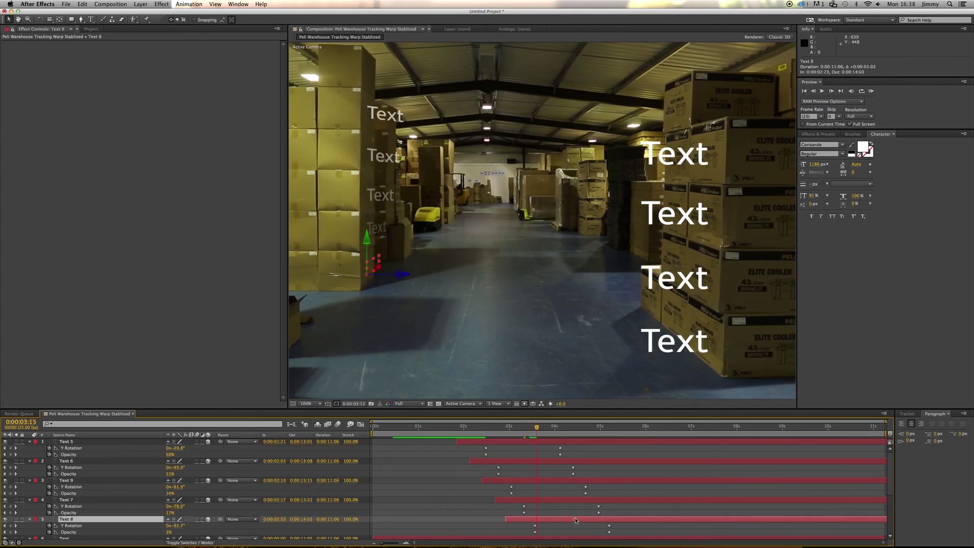
{"action": "left_click", "coordinate": [431, 491]}
- Play the composition twice from the start to check the staggered labels on both sides, and scrub back to 0:00:03:10
{"action": "key", "text": "Home"}
{"action": "key", "text": "space"}
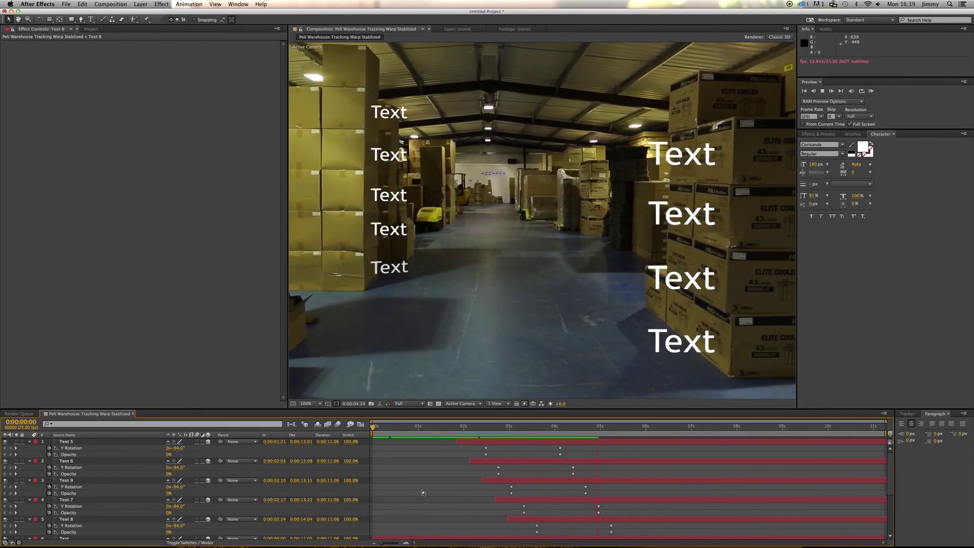
{"action": "key", "text": "space"}
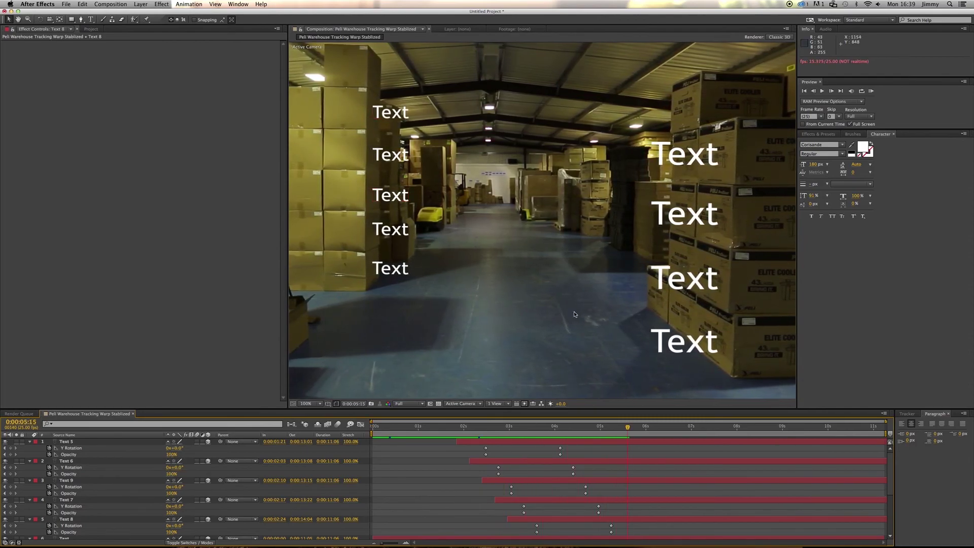
{"action": "left_click_drag", "start_coordinate": [629, 429], "coordinate": [372, 428]}
{"action": "key", "text": "space"}
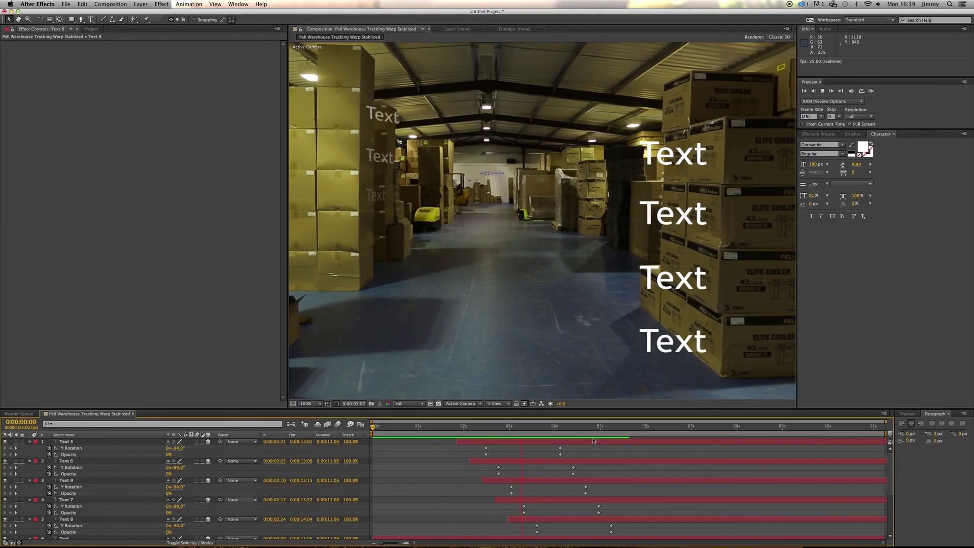
{"action": "key", "text": "space"}
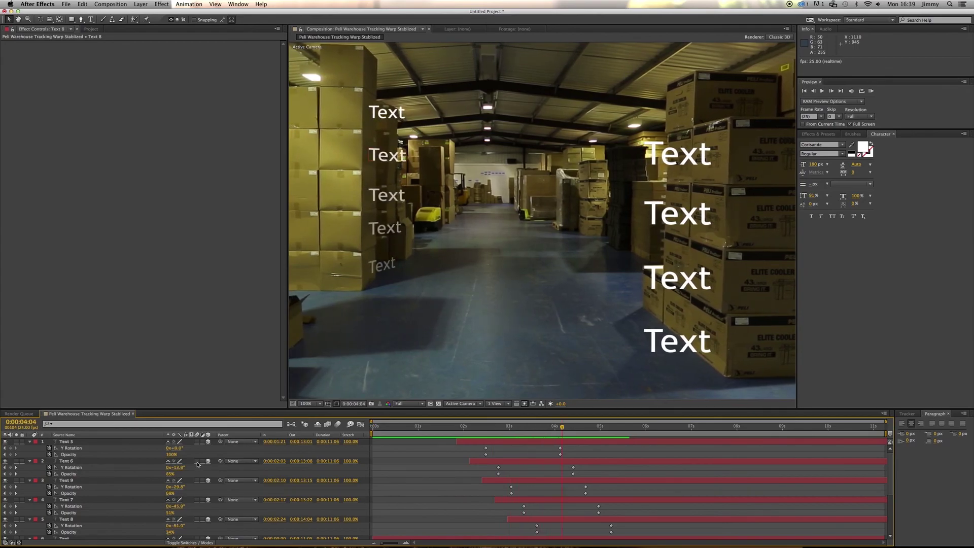
{"action": "scroll", "coordinate": [197, 464], "scroll_direction": "down", "scroll_amount": 4}
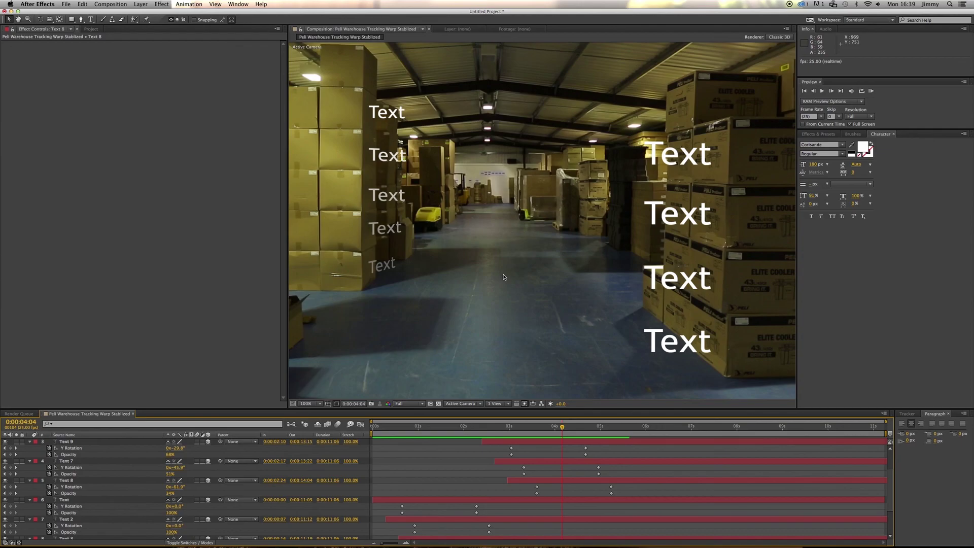
{"action": "left_click_drag", "start_coordinate": [562, 431], "coordinate": [527, 430]}
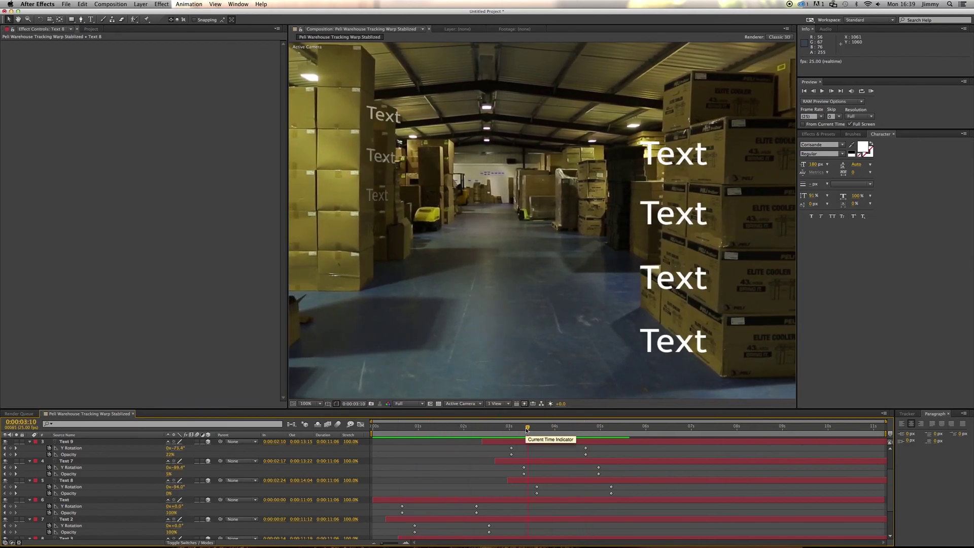